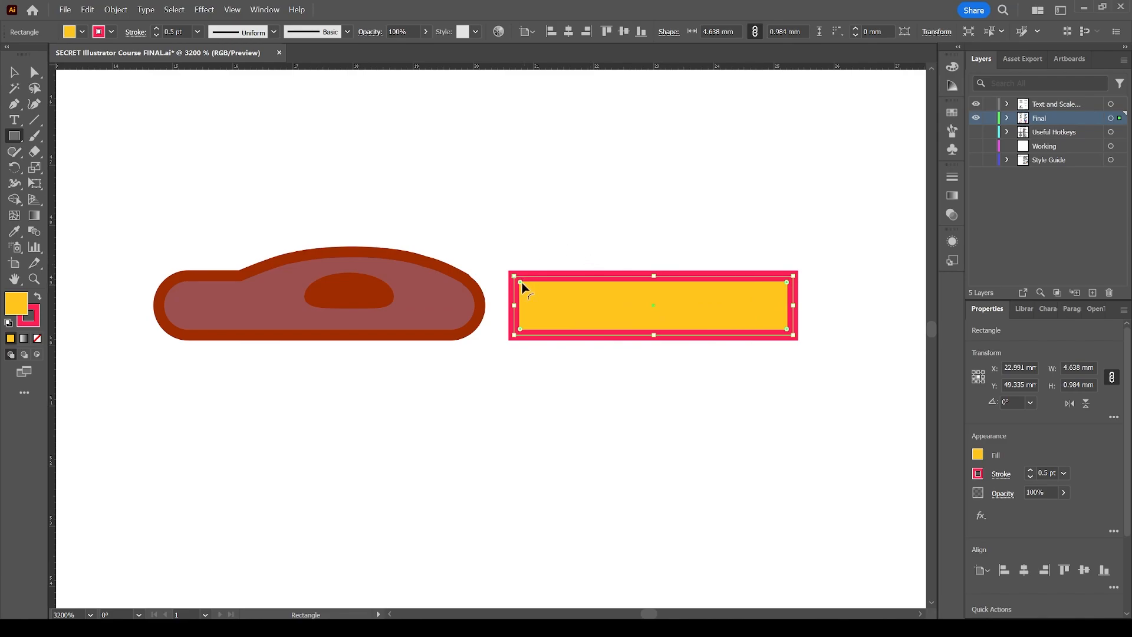
Round the yellow rectangle's corners fully into a pill shape.
drag(522, 282, 575, 314)
key(v)
click(535, 245)
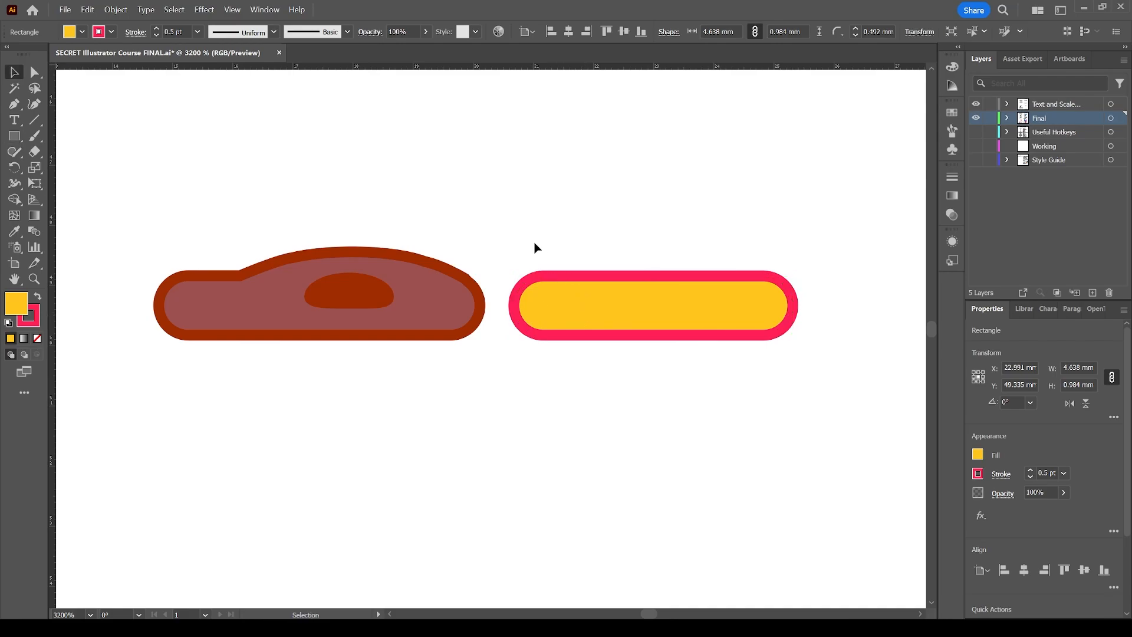
Copy the sausage shape's brown fill and stroke onto the pill with the Eyedropper.
click(579, 298)
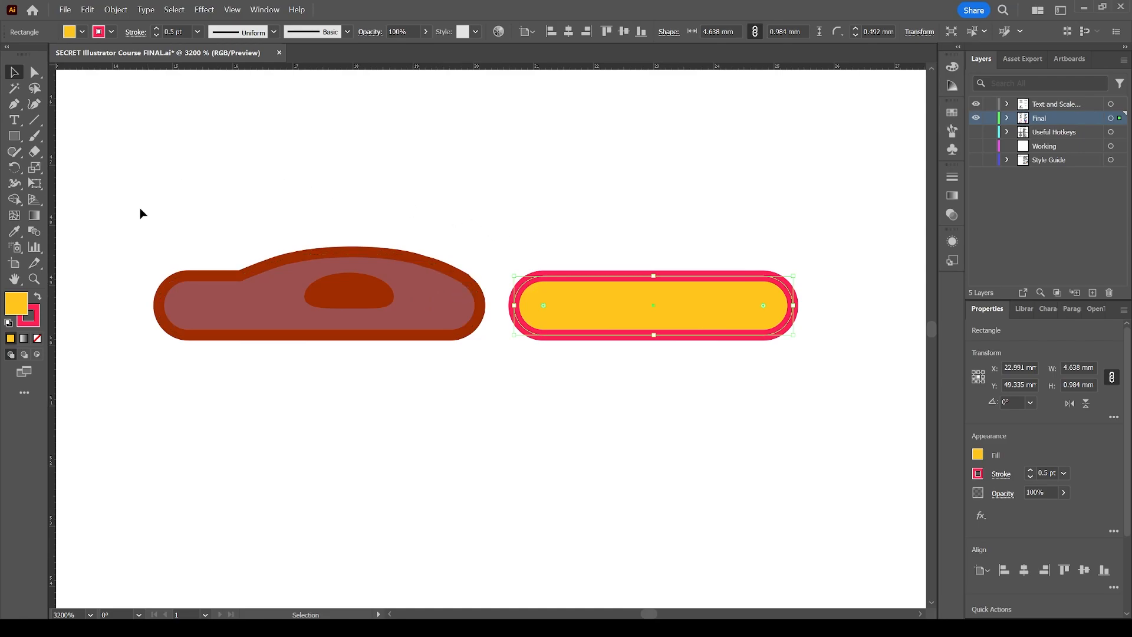
click(14, 233)
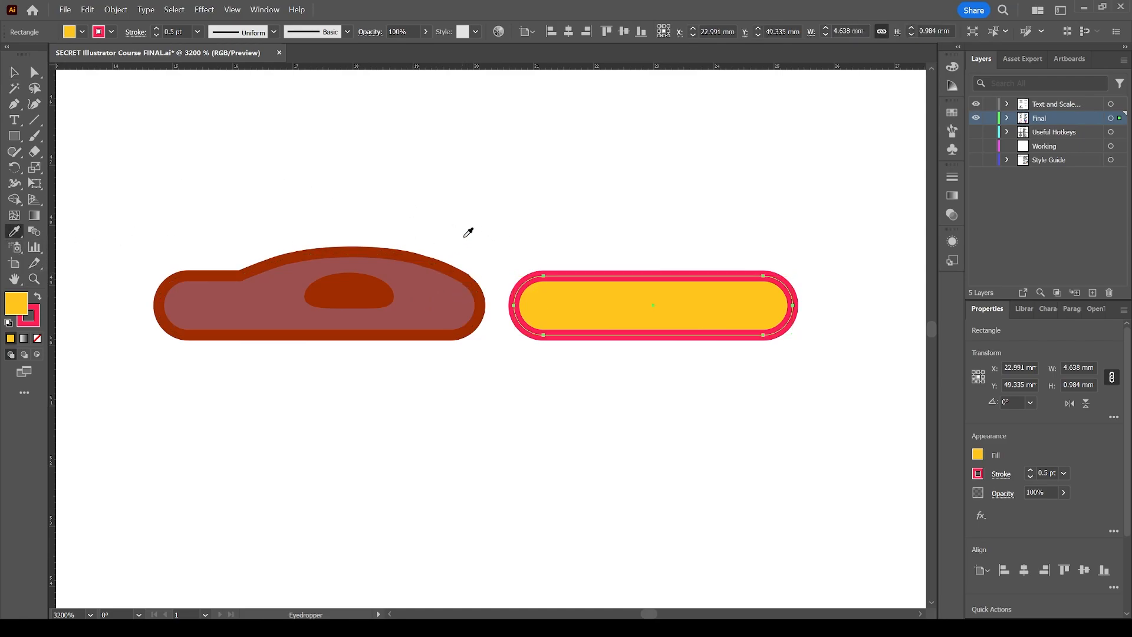
click(437, 306)
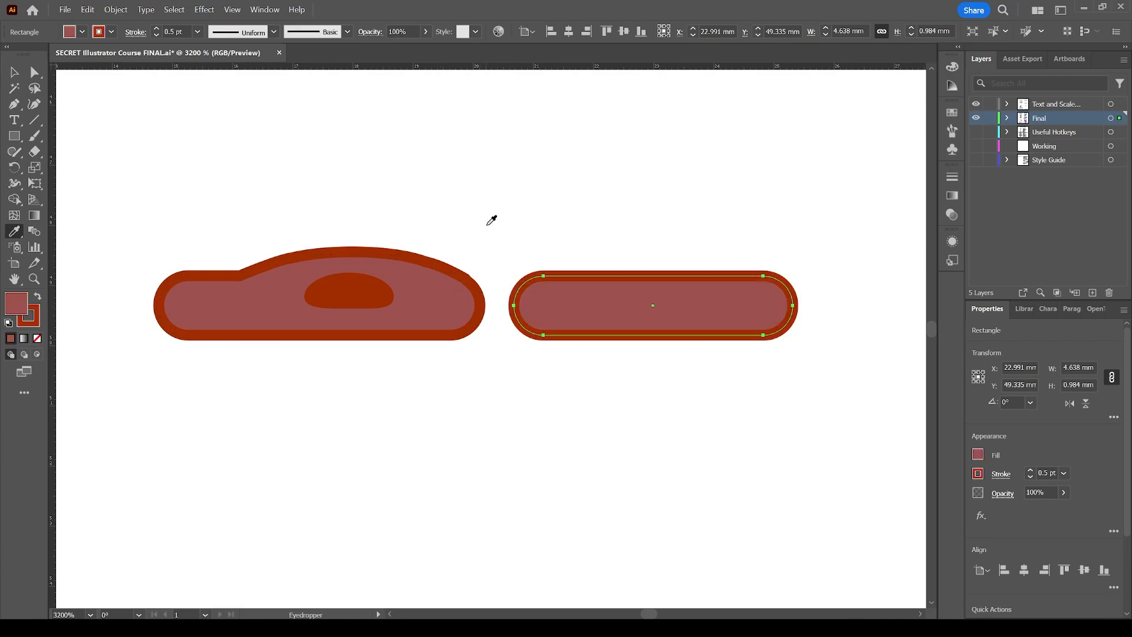
key(v)
click(516, 227)
click(658, 292)
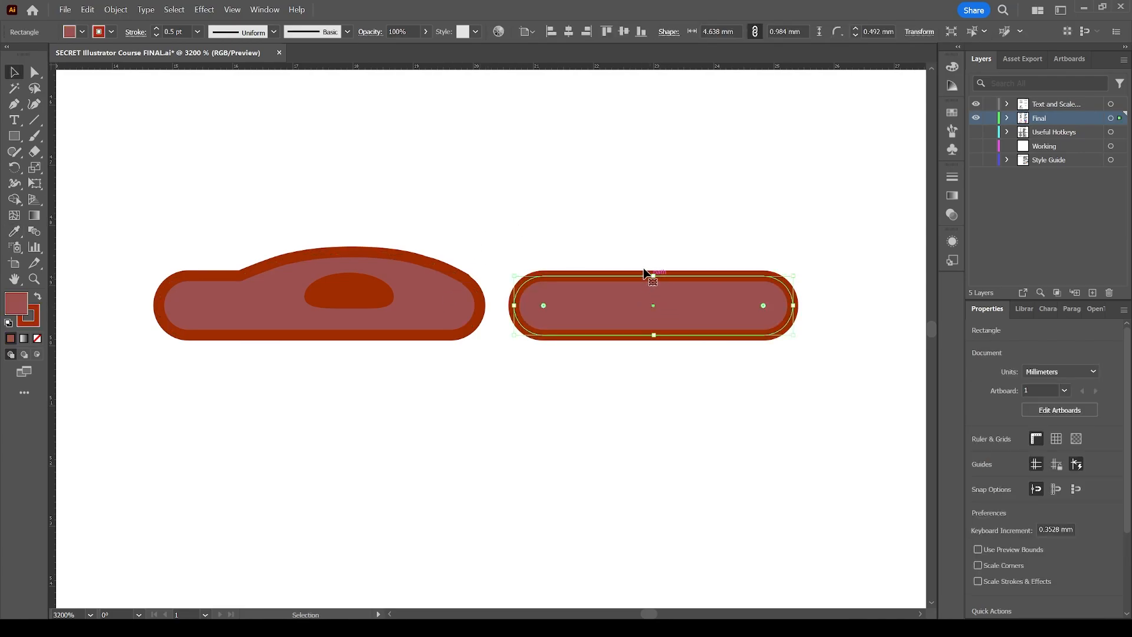
click(527, 234)
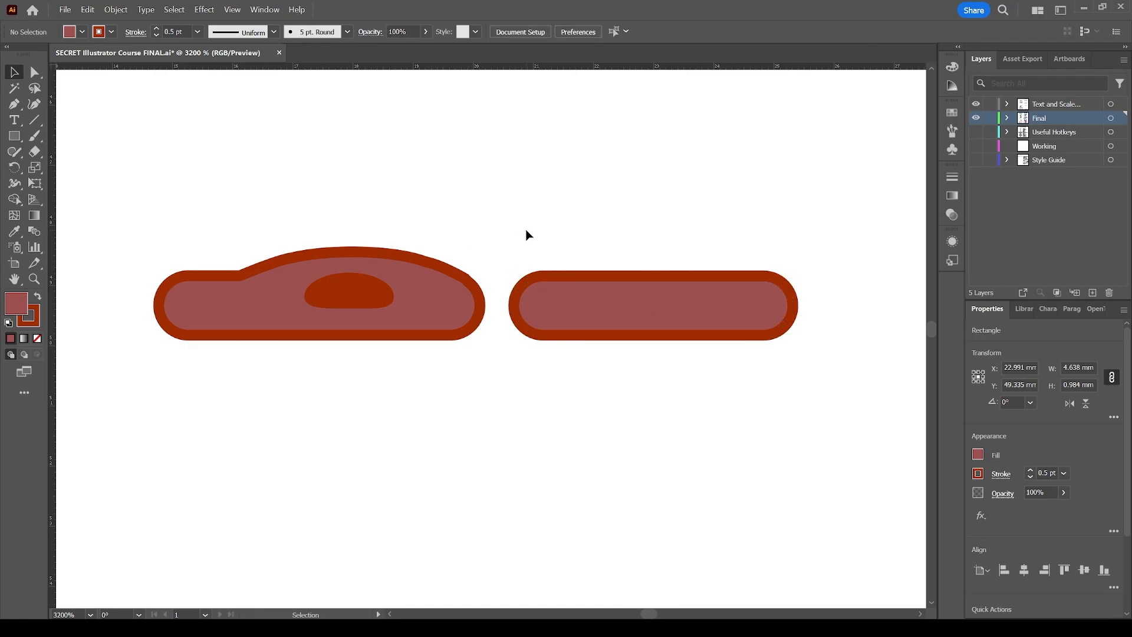
Move the pill's top anchor upward so its top edge forms a hump like the sausage.
key(a)
click(637, 274)
scroll(653, 364, up, 3)
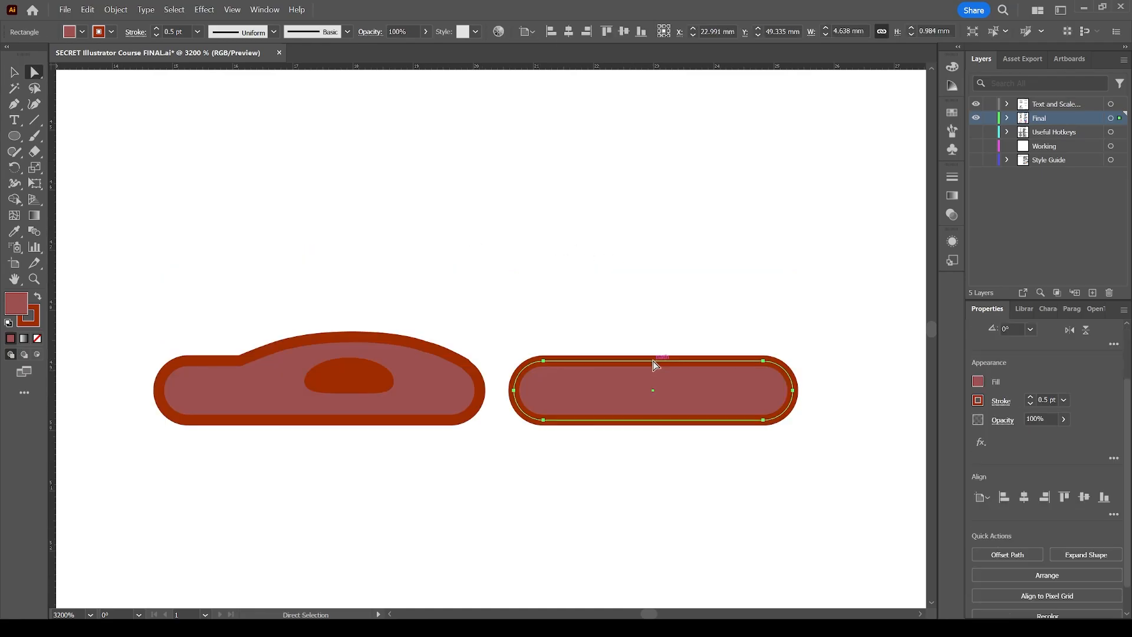
click(764, 361)
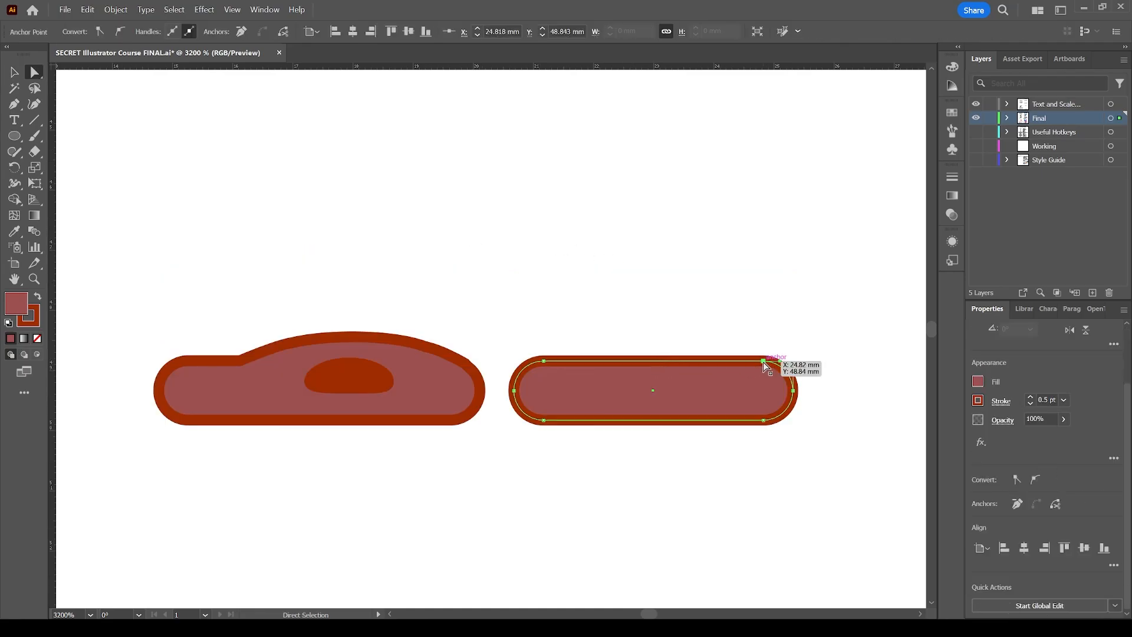
mouse_move(764, 361)
mouse_down()
mouse_move(678, 336)
mouse_move(766, 355)
mouse_up()
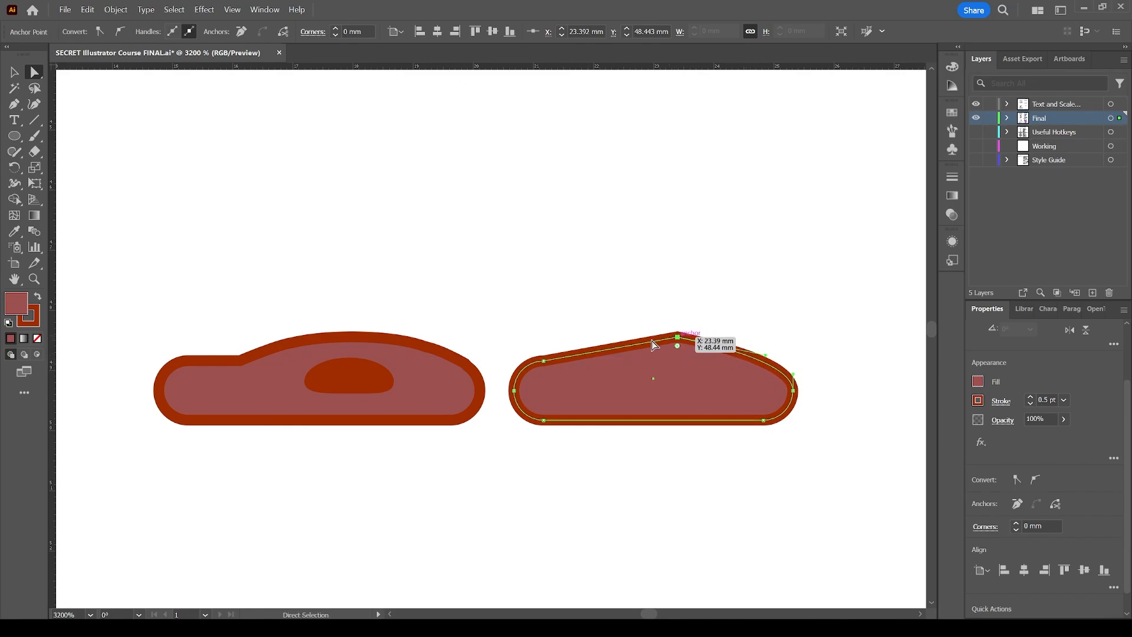
Round the new peak corner and the upper-left corner of the reshaped pill.
drag(678, 347, 688, 581)
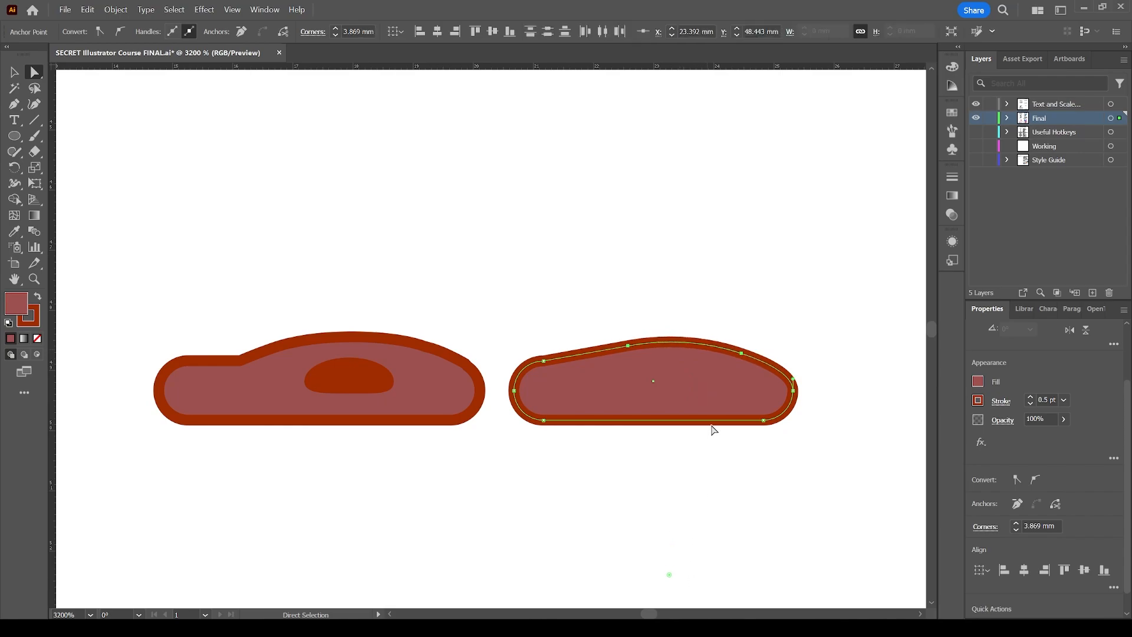
click(544, 362)
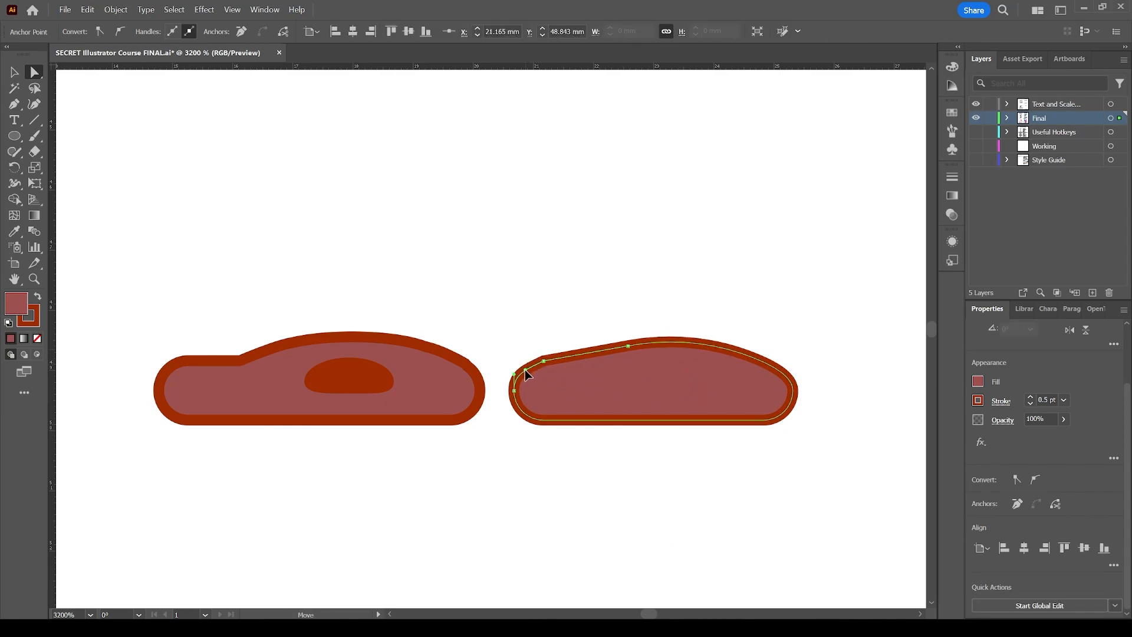
drag(525, 369, 546, 359)
key(v)
click(648, 286)
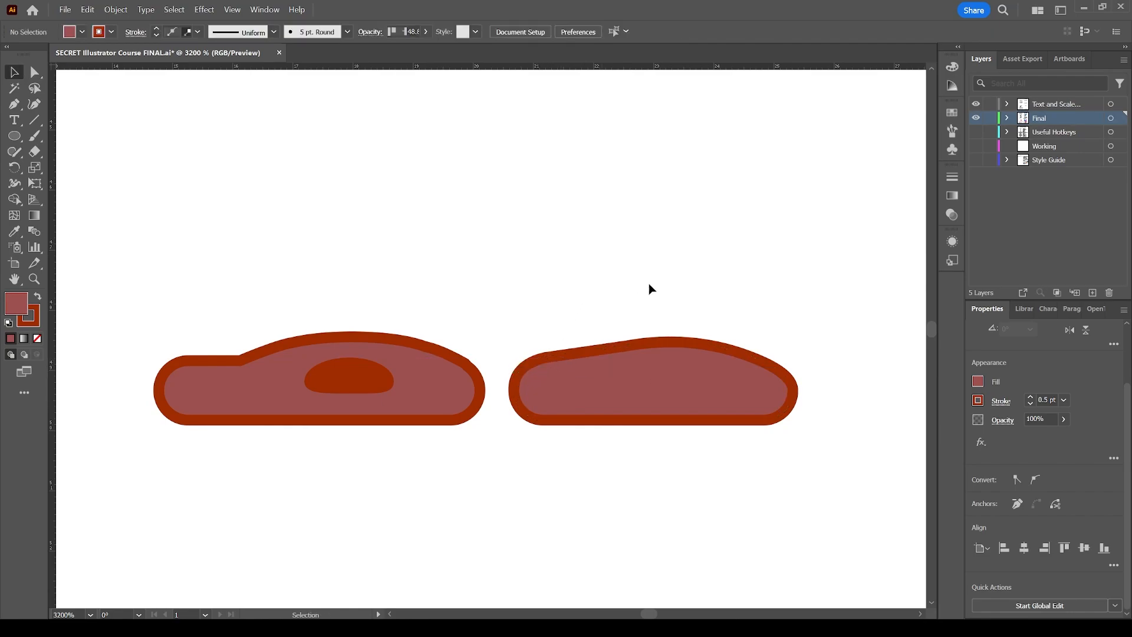
Draw a small ellipse about 1.5 by 0.4 mm inside the reshaped pill.
key(l)
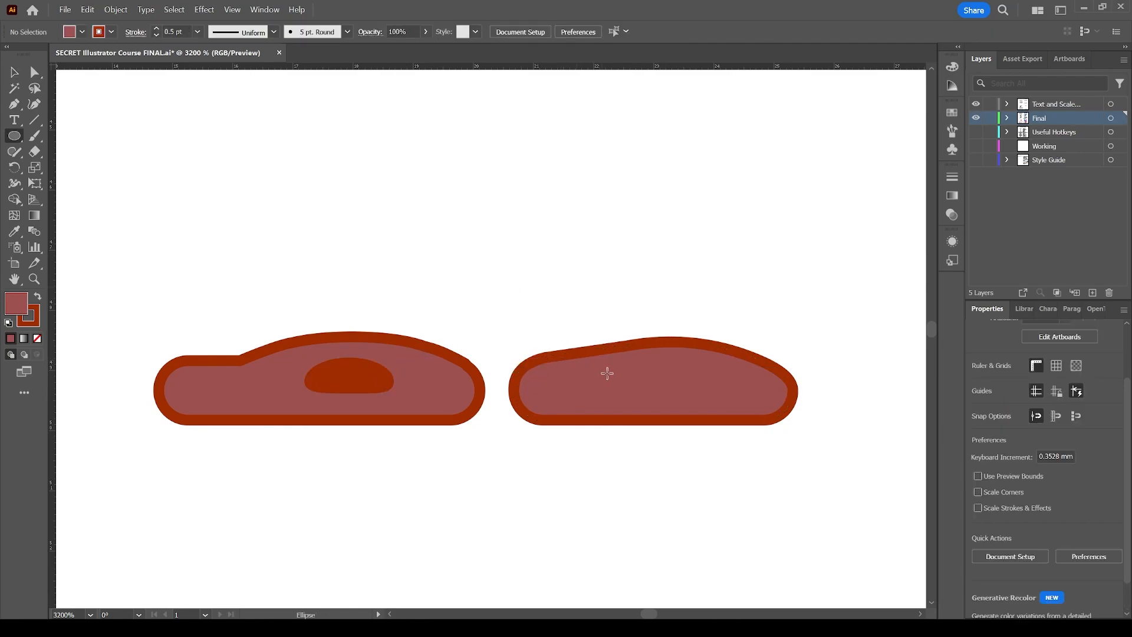
mouse_move(645, 369)
mouse_down()
mouse_move(725, 385)
mouse_move(739, 399)
mouse_move(694, 390)
mouse_up()
Swap the ellipse's fill and stroke colours and set its stroke to none.
key(a)
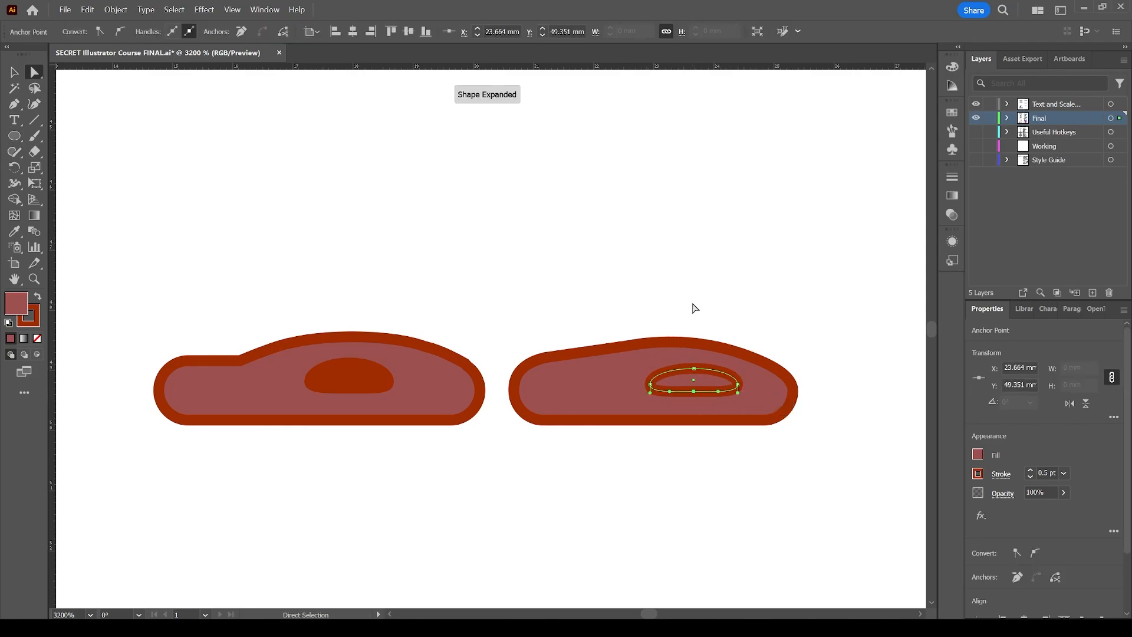
key(shift+x)
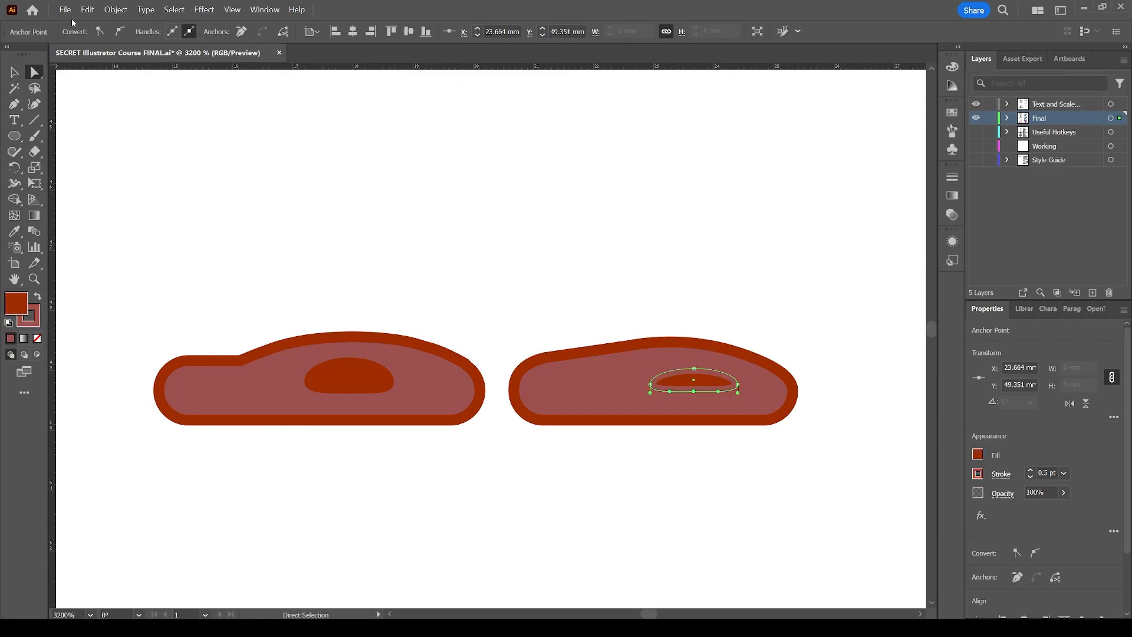
click(690, 381)
key(v)
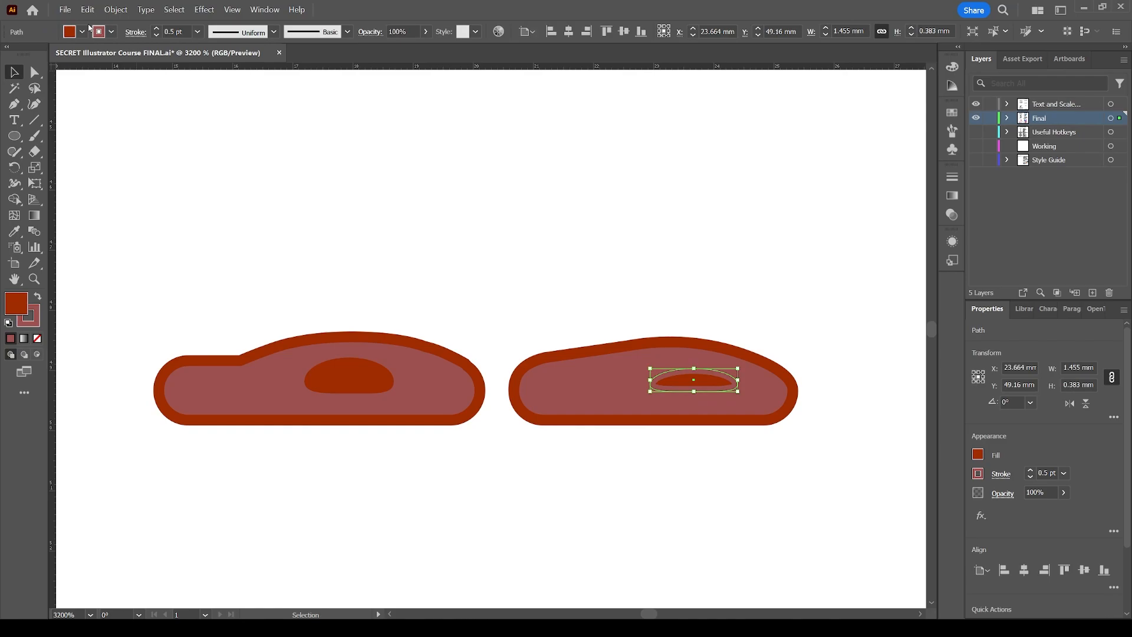
click(108, 34)
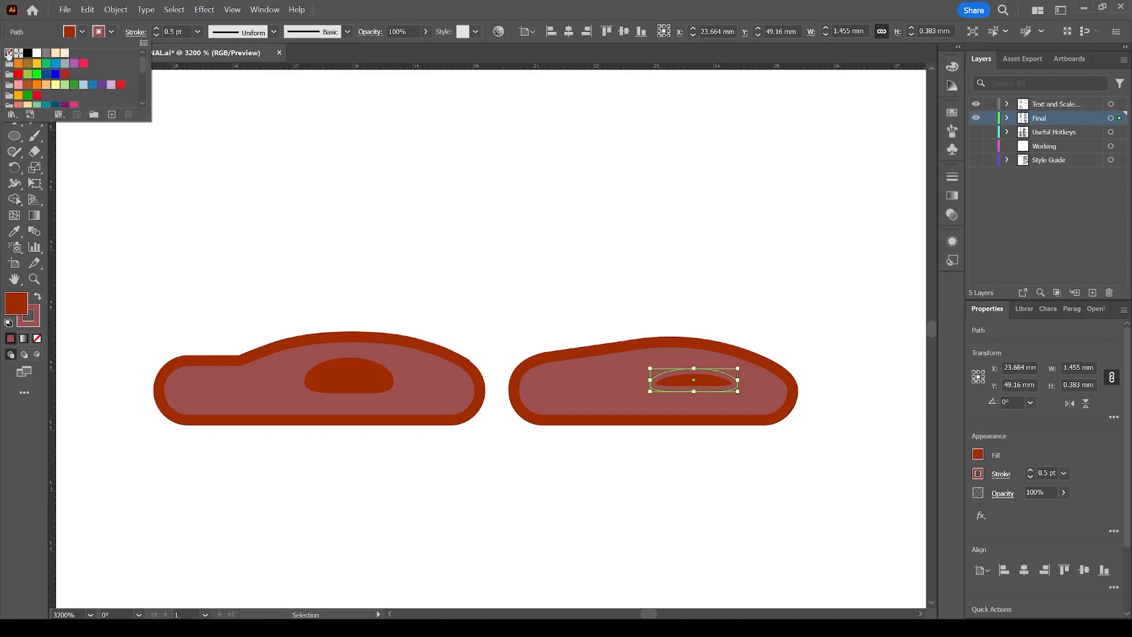
click(9, 53)
click(693, 301)
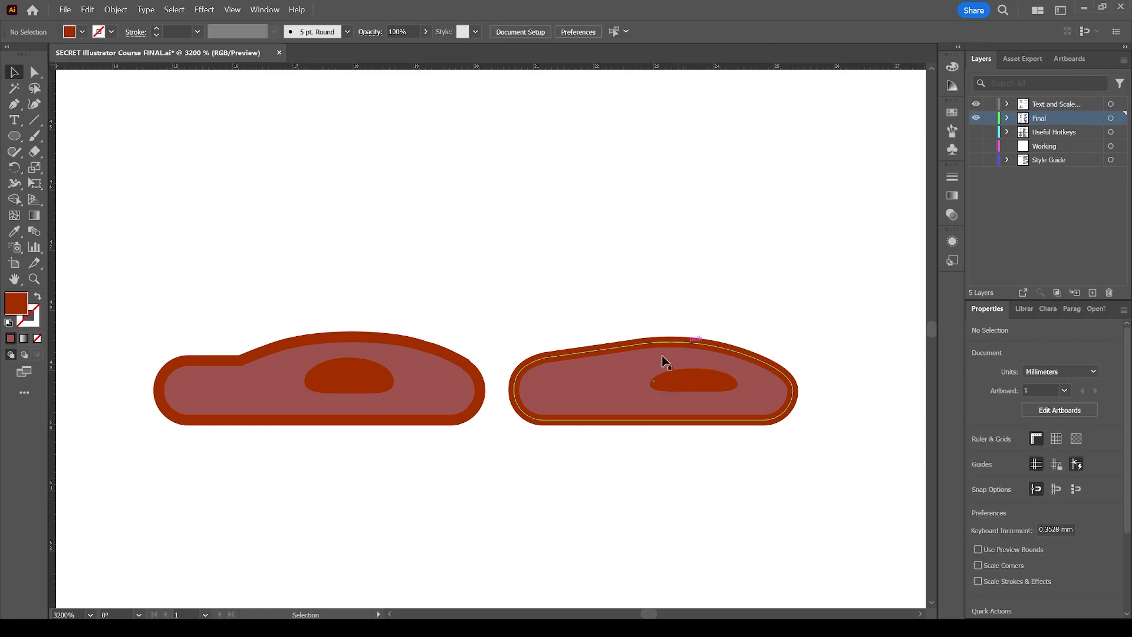
Select the reshaped sausage together with its ellipse and delete them.
click(632, 352)
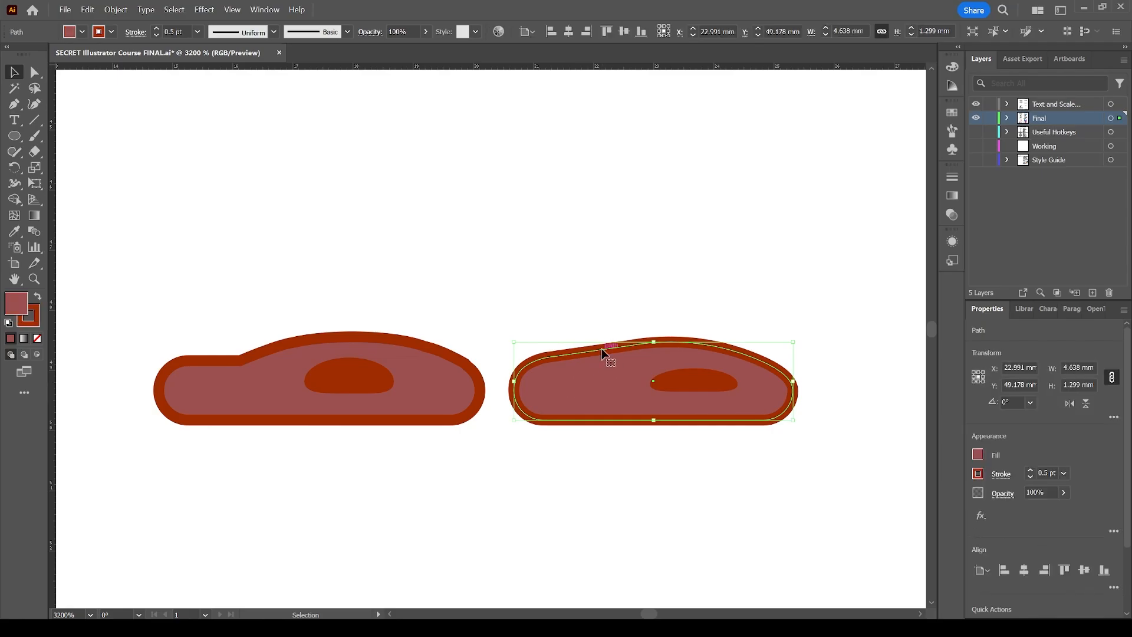
click(755, 311)
click(667, 422)
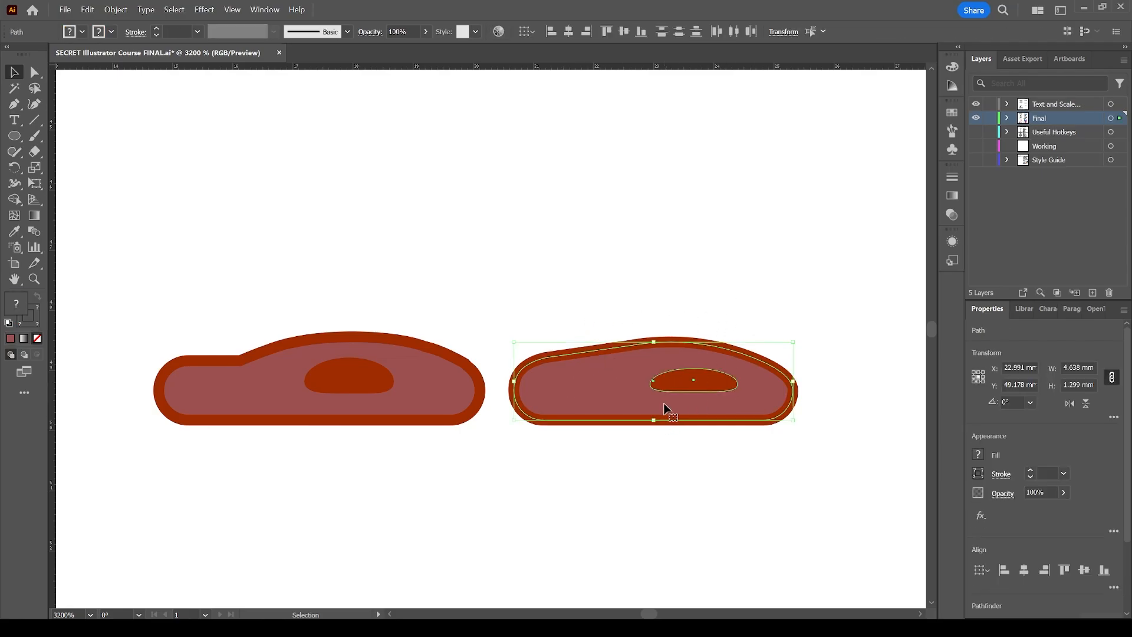
key(Delete)
Move the four-pointed star shape to the right, clearing space beside the four-circle pattern.
key(z)
alt+click(683, 347)
alt+click(624, 342)
alt+click(613, 340)
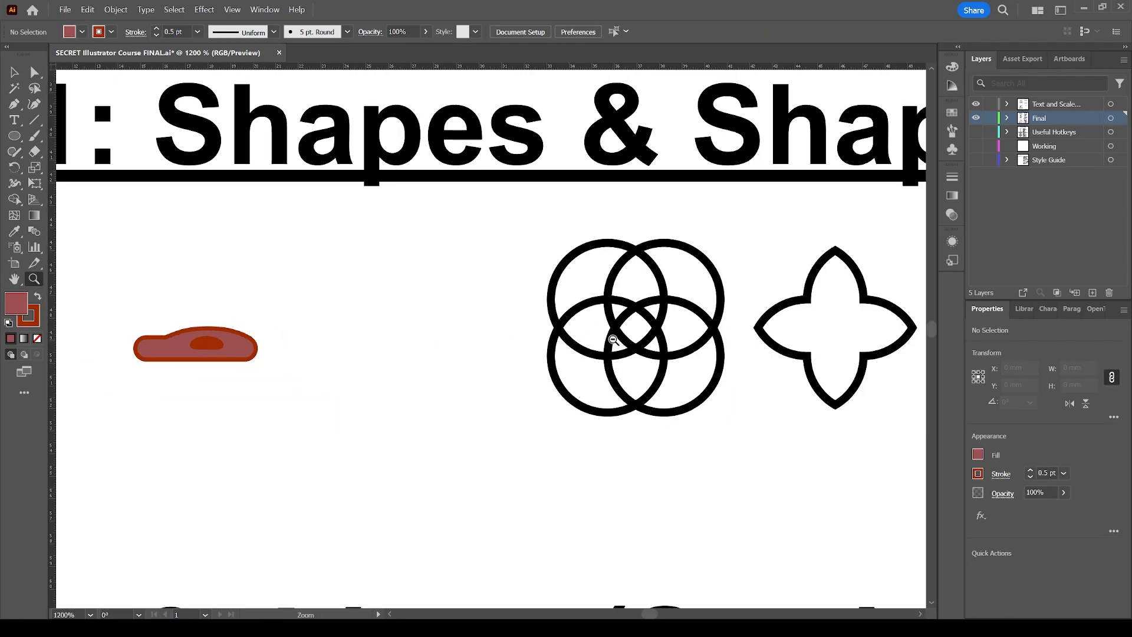
alt+click(671, 341)
key(v)
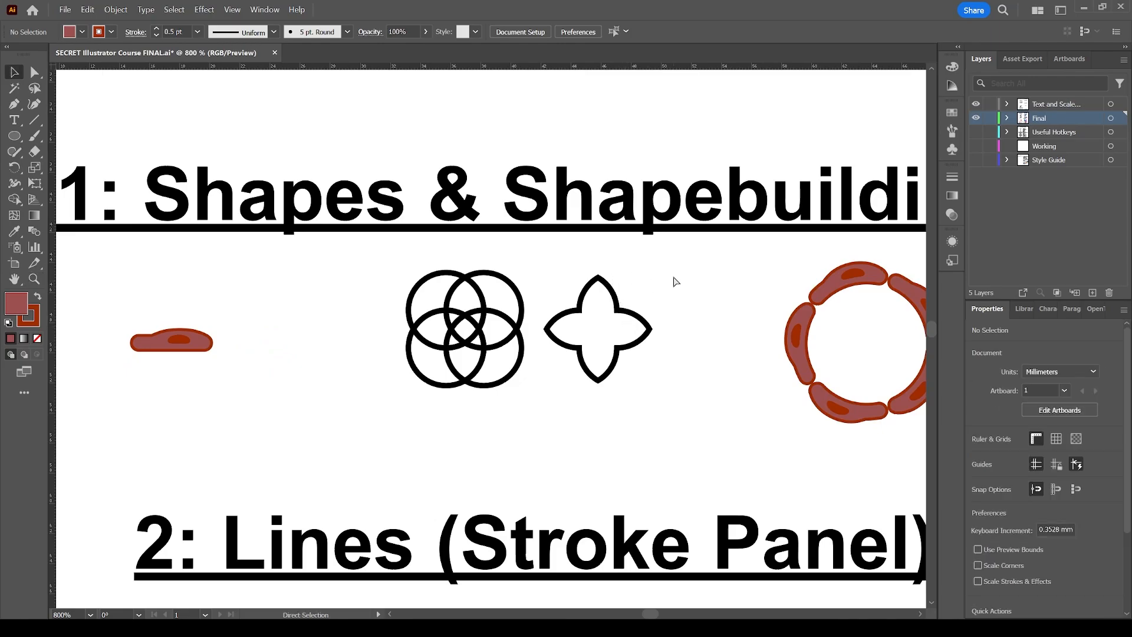
scroll(672, 281, right, 2)
scroll(507, 302, up, 1)
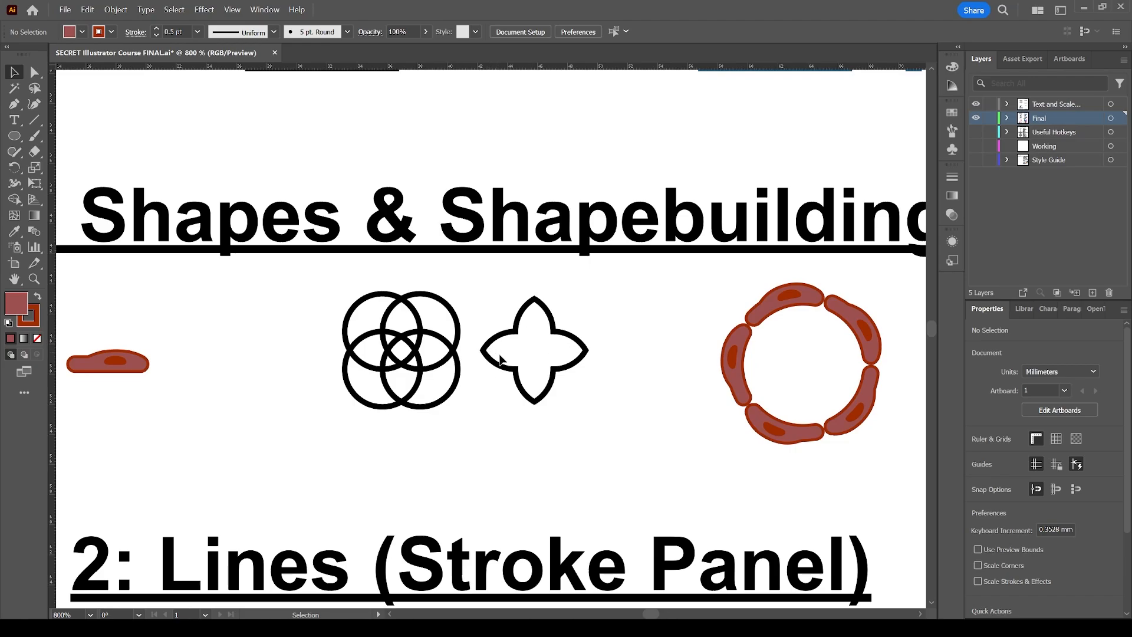
key(ctrl+space)
drag(318, 423, 639, 281)
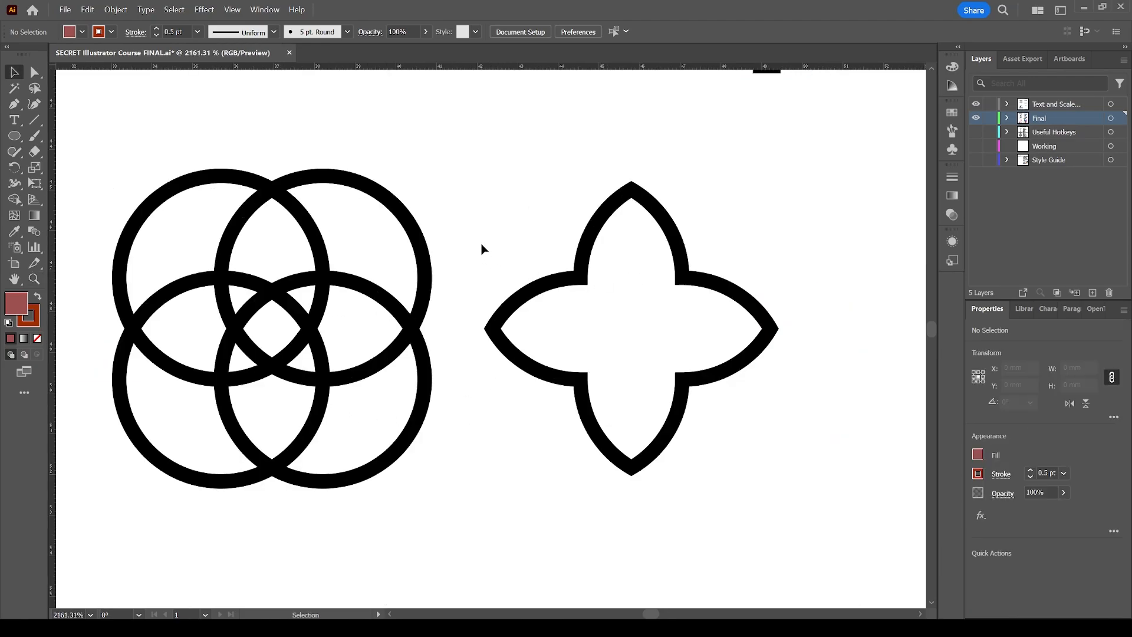
click(559, 282)
key(shift+Right)
key(shift+Right)
key(shift+Right)
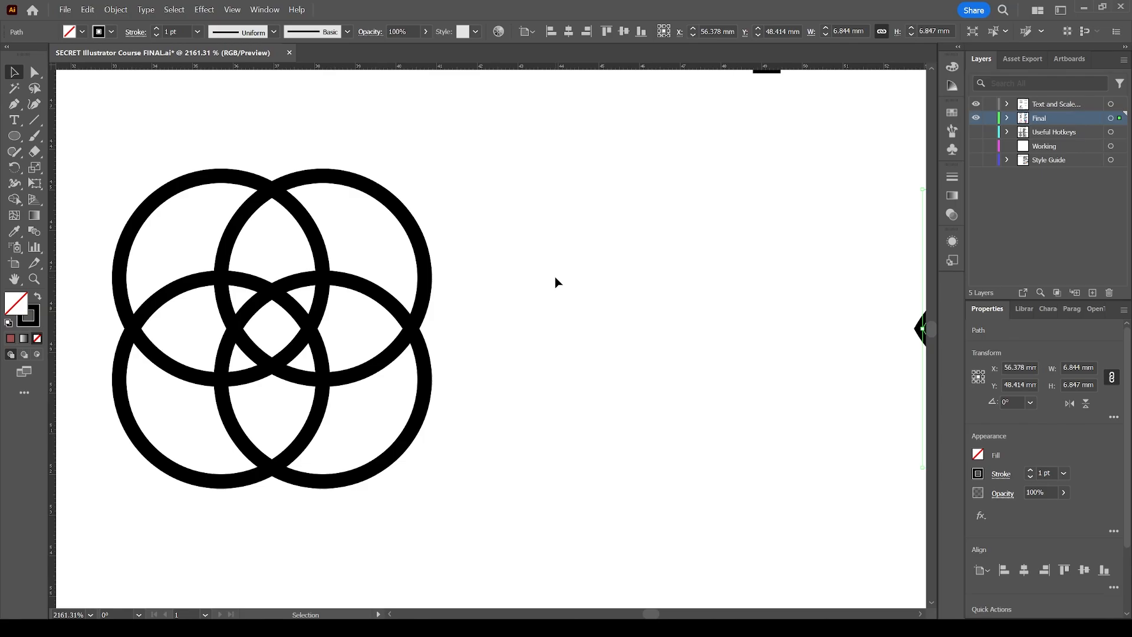
Draw a circle about 4.5 mm across beside the four-circle pattern.
click(554, 282)
key(l)
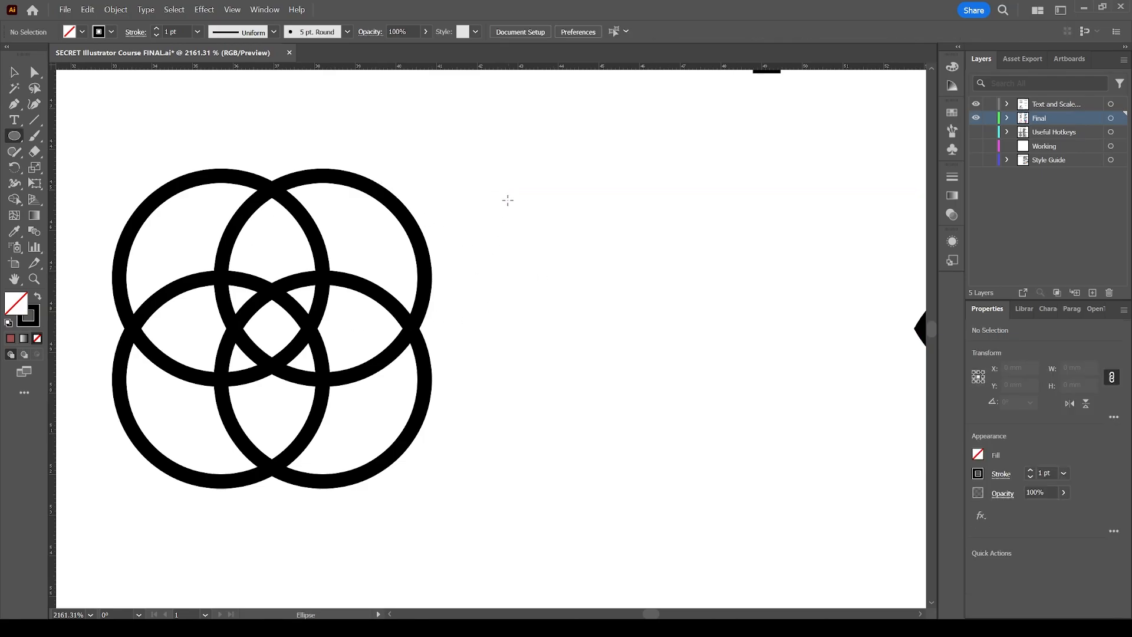
drag(497, 204, 680, 387)
key(v)
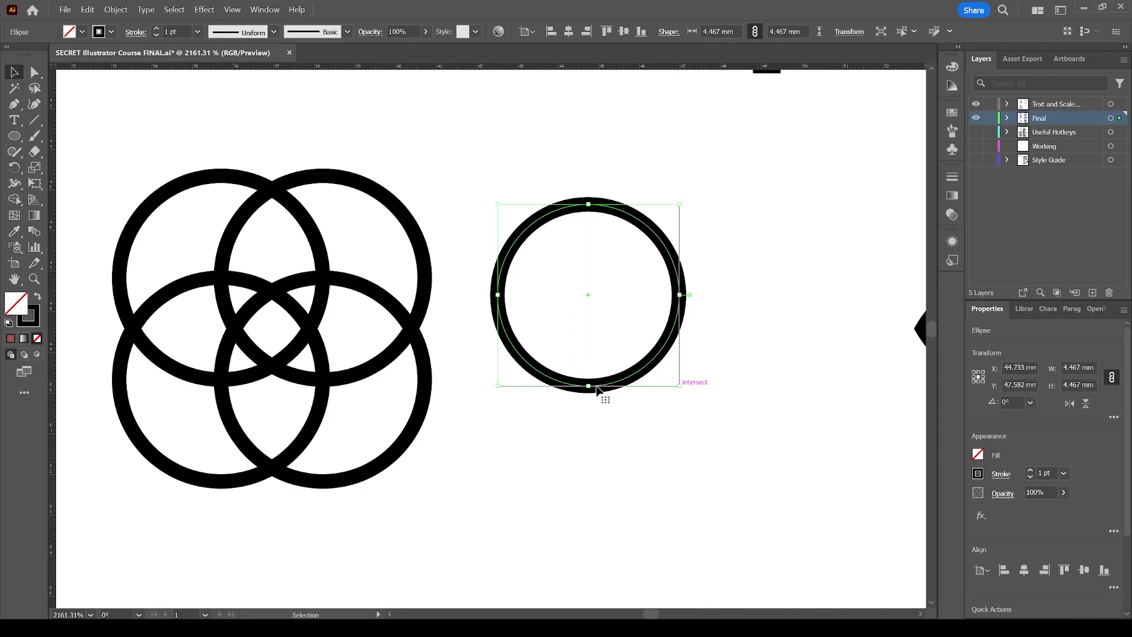
Duplicate the circle to the right, then duplicate both circles downward into an overlapping four-circle arrangement.
drag(603, 386, 694, 386)
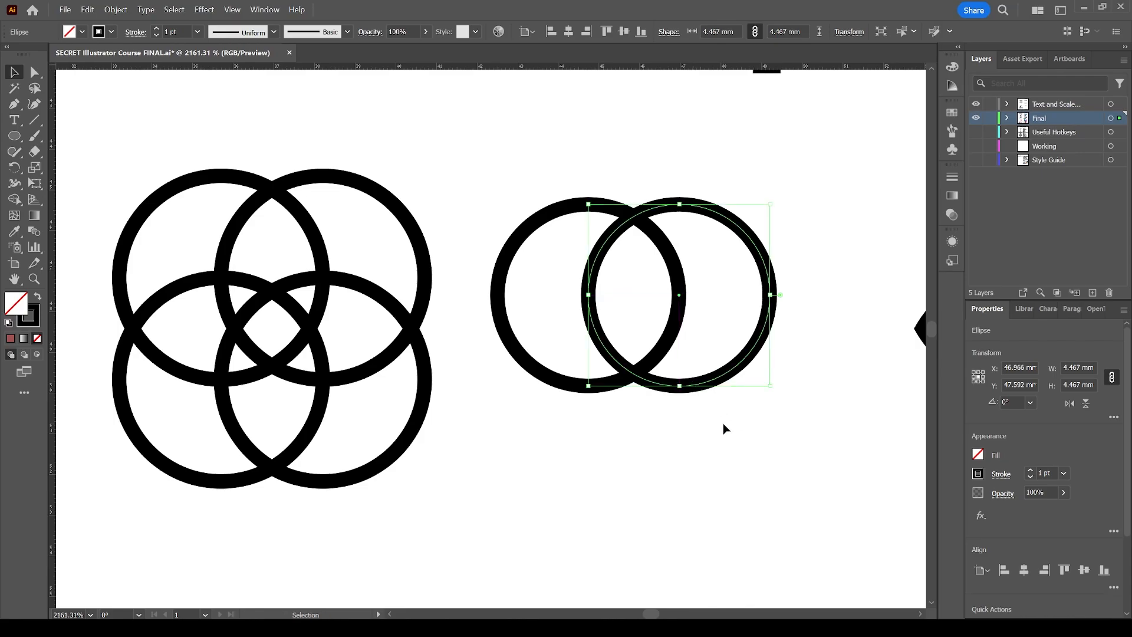
drag(760, 420, 616, 327)
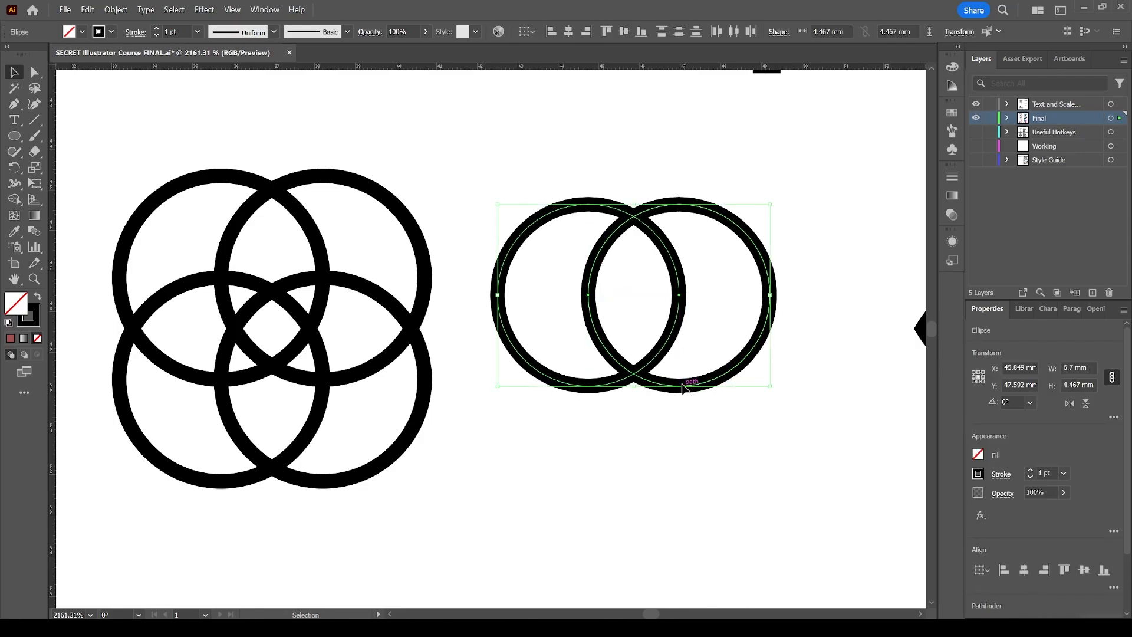
drag(682, 388, 676, 472)
click(818, 201)
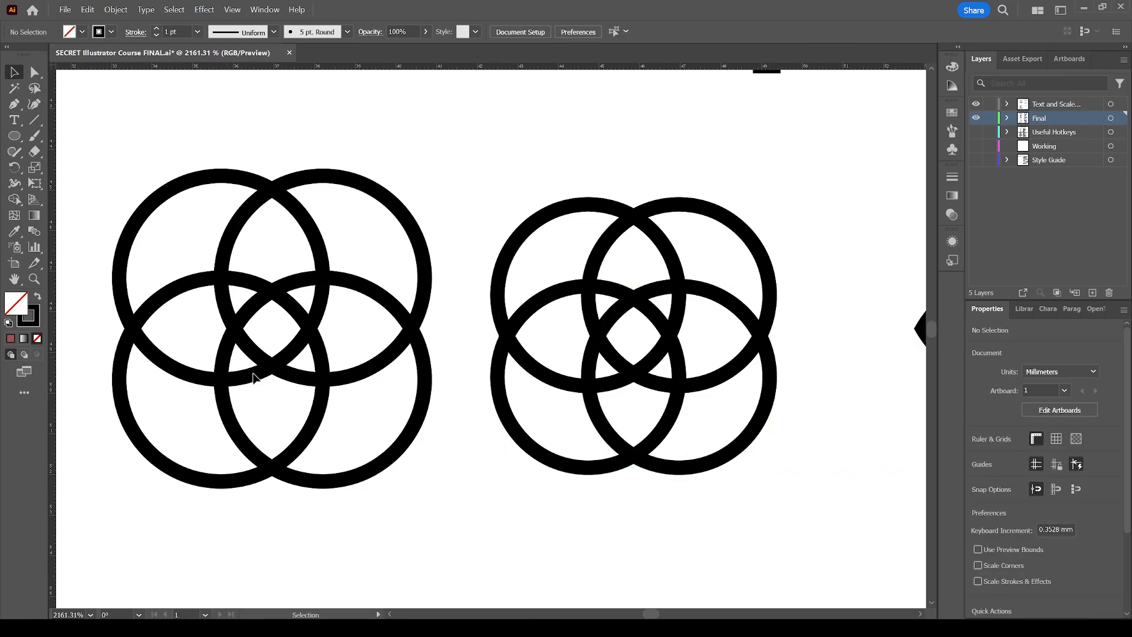
Select the four new circles and delete them.
drag(493, 153, 721, 463)
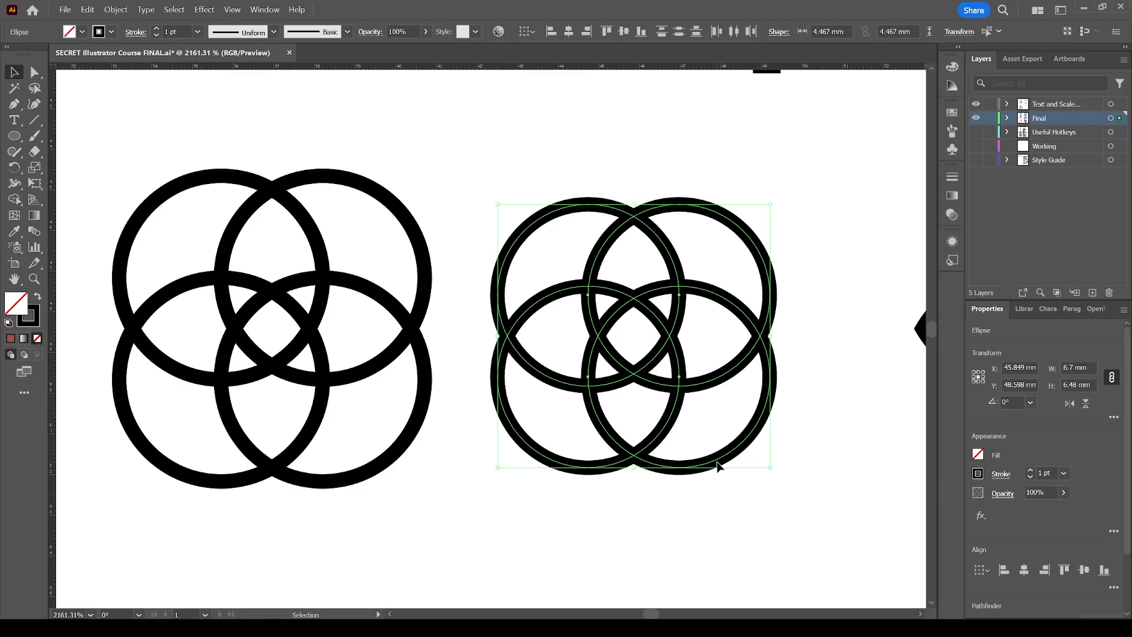
key(Delete)
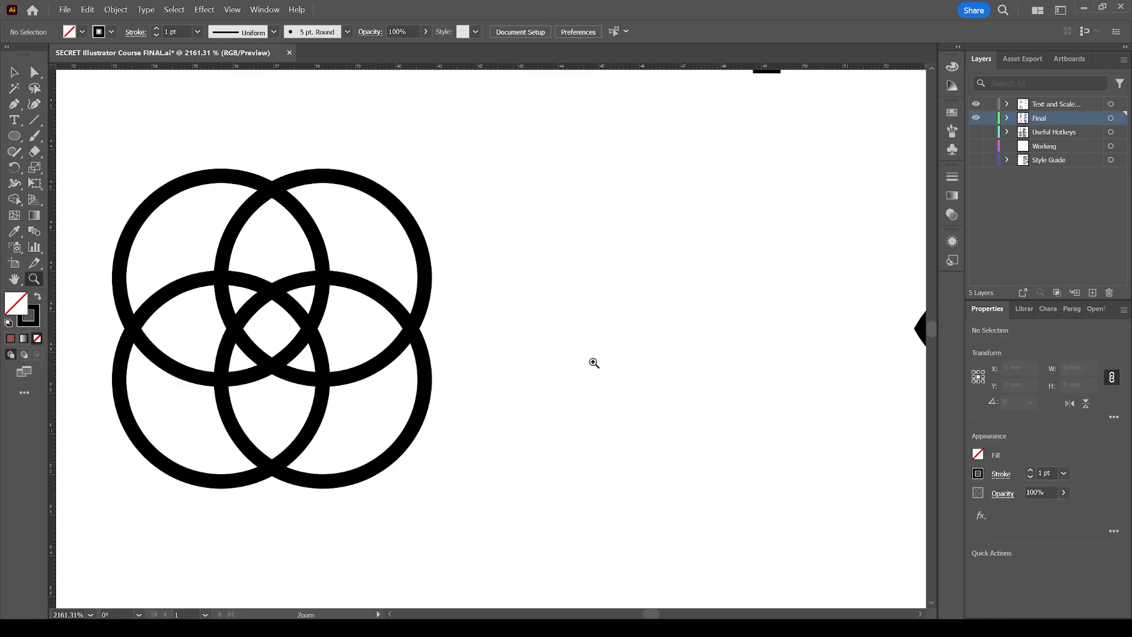
Duplicate the original four-circle pattern and nudge the copy to the right.
key(ctrl+minus)
drag(459, 407, 151, 253)
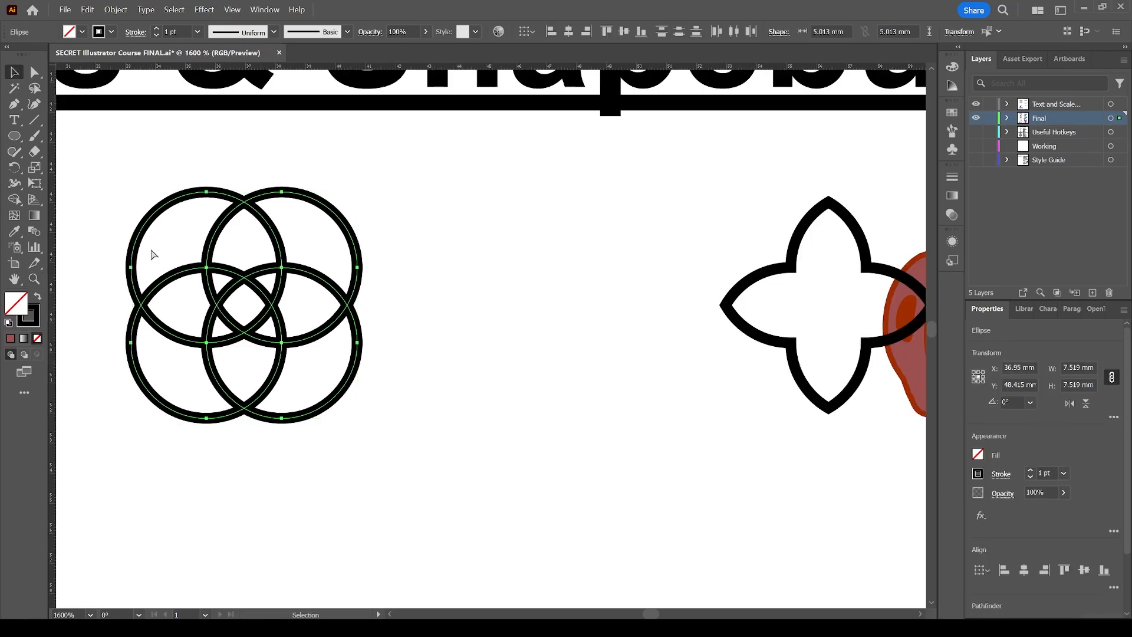
key(v)
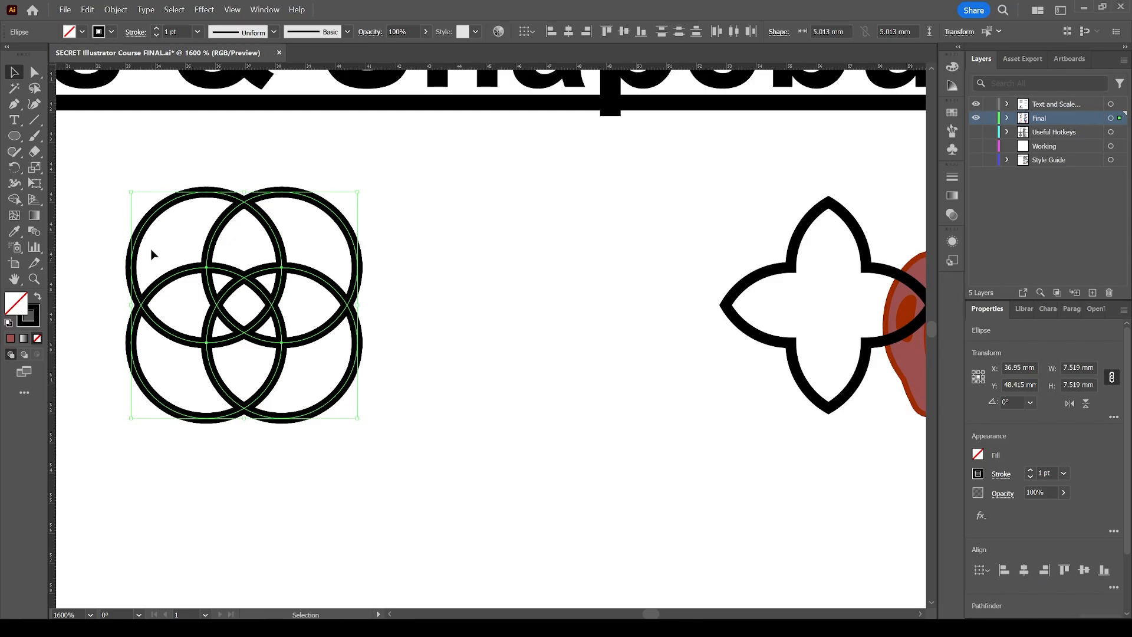
key(alt+shift+Right)
key(shift+Right)
key(shift+Right)
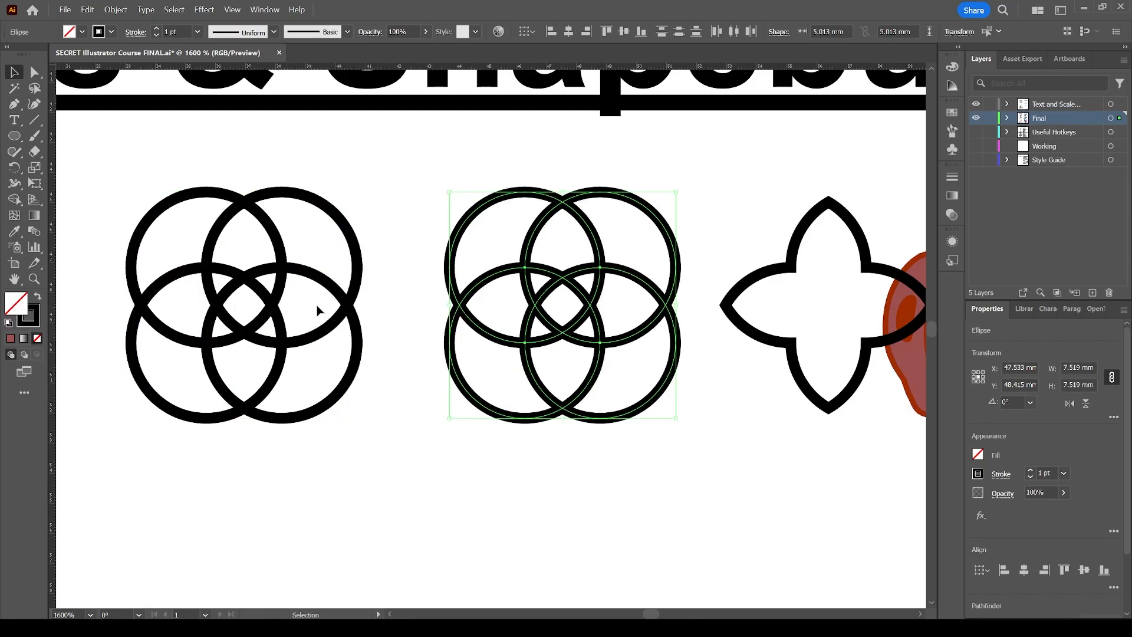
Select the copied four-circle pattern and merge its central regions into a four-pointed star with Shape Builder.
click(530, 500)
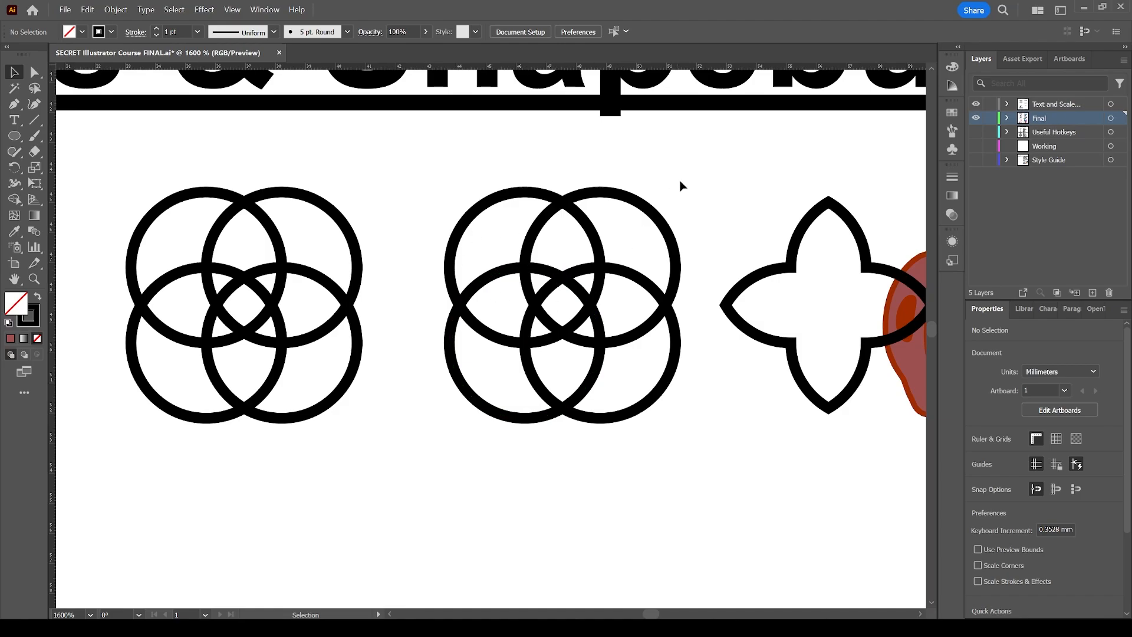
click(792, 230)
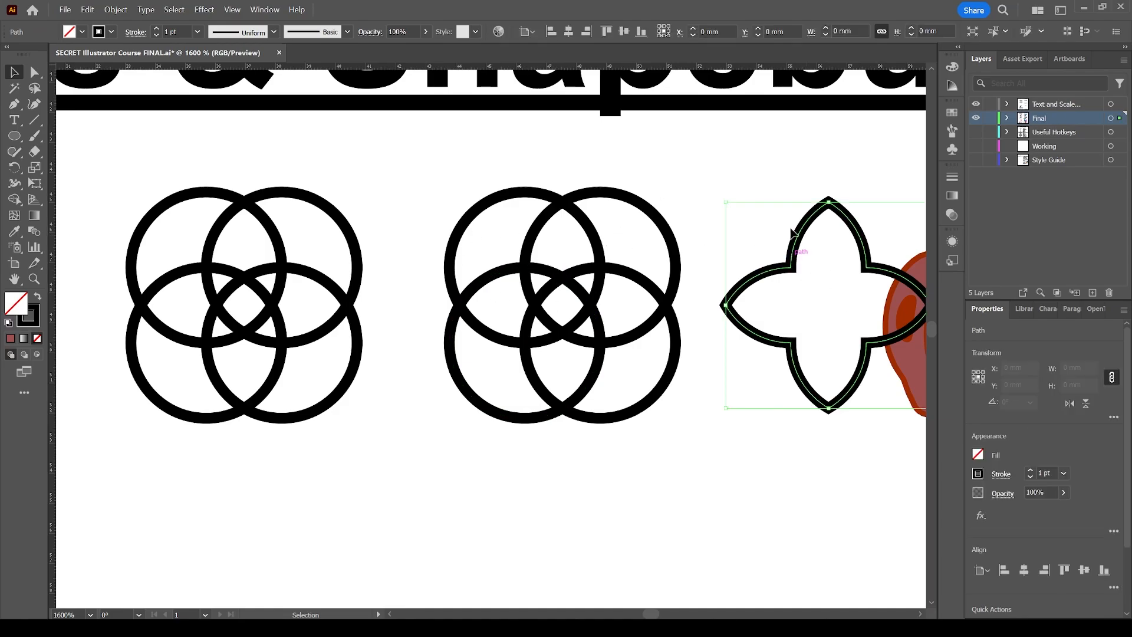
click(700, 183)
drag(678, 454, 437, 203)
scroll(631, 369, up, 4)
key(z)
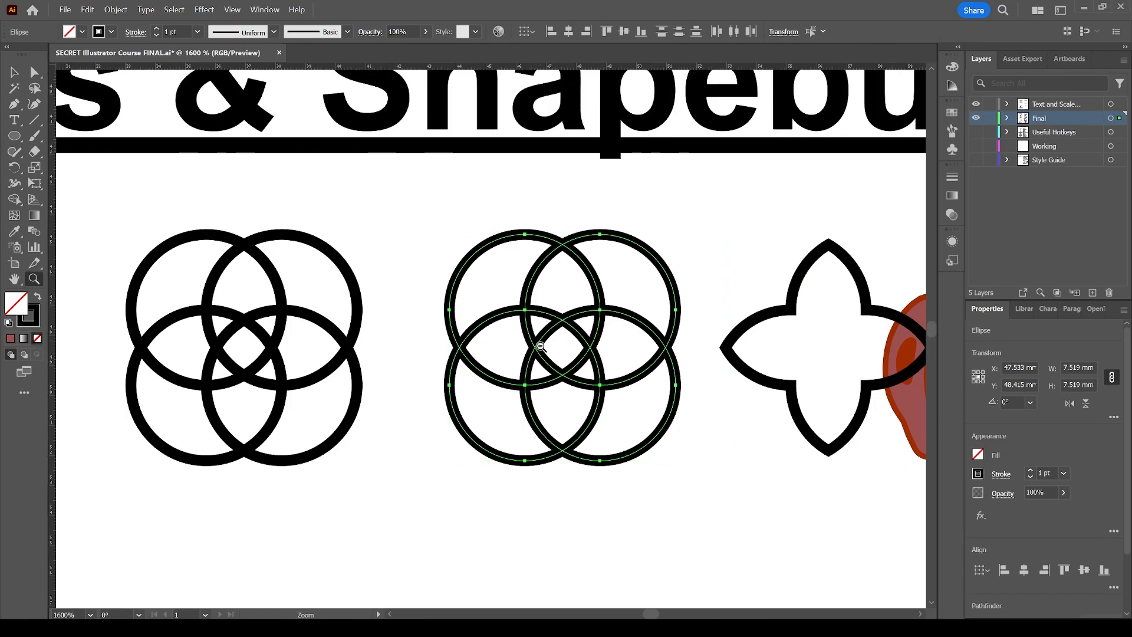
alt+click(539, 348)
key(v)
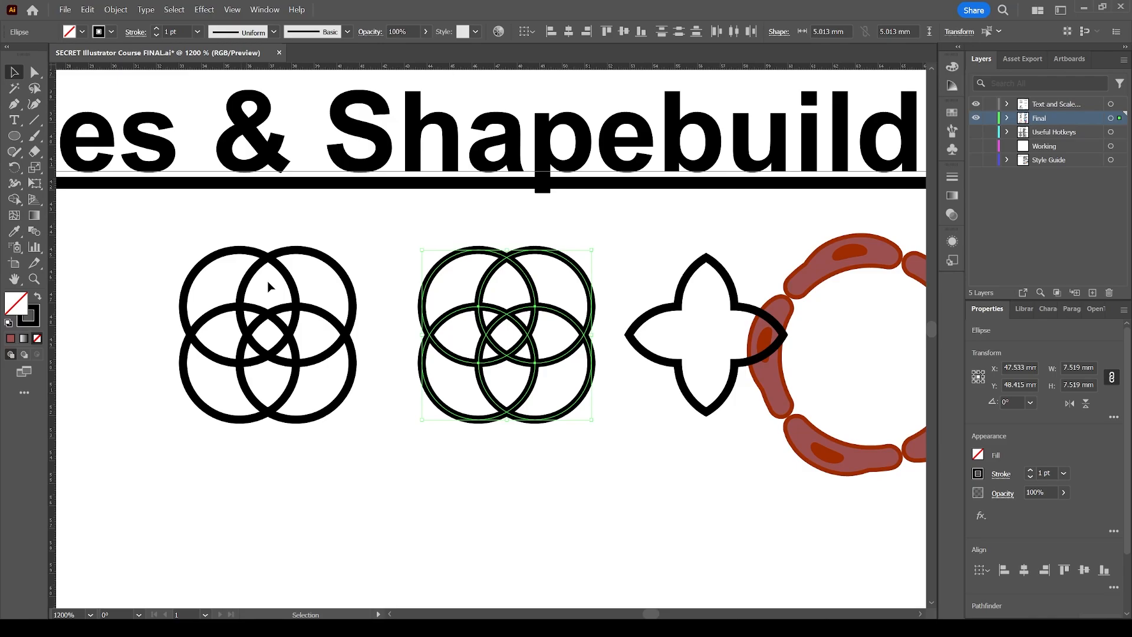
key(shift+m)
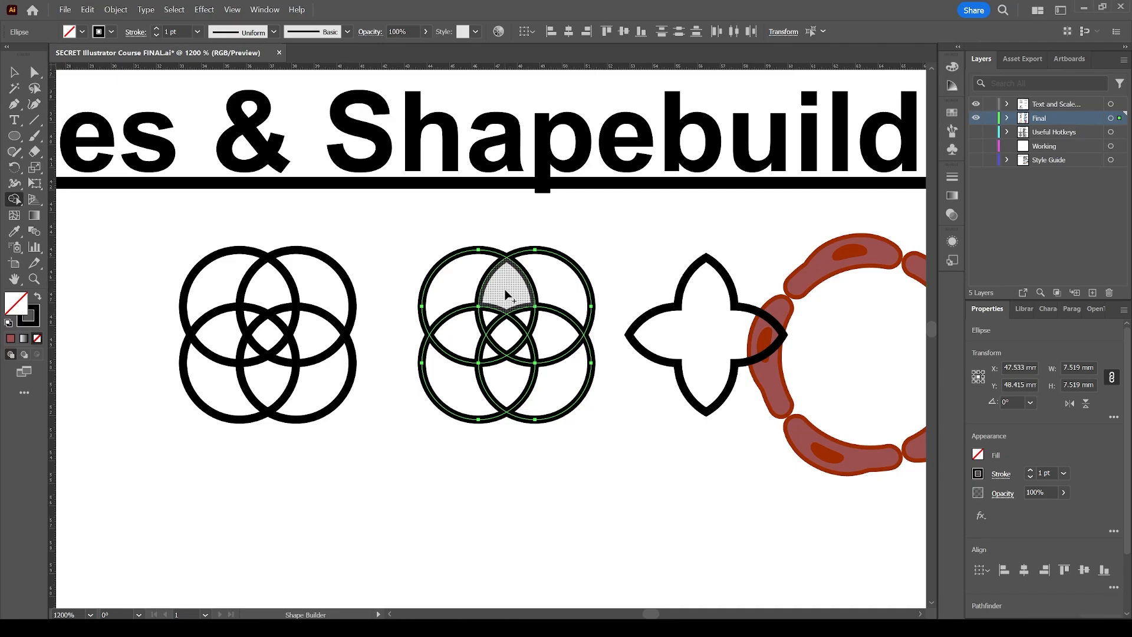
mouse_move(508, 288)
mouse_down()
mouse_move(471, 331)
mouse_move(499, 377)
mouse_move(523, 359)
mouse_move(505, 334)
mouse_move(525, 318)
mouse_move(562, 330)
mouse_up()
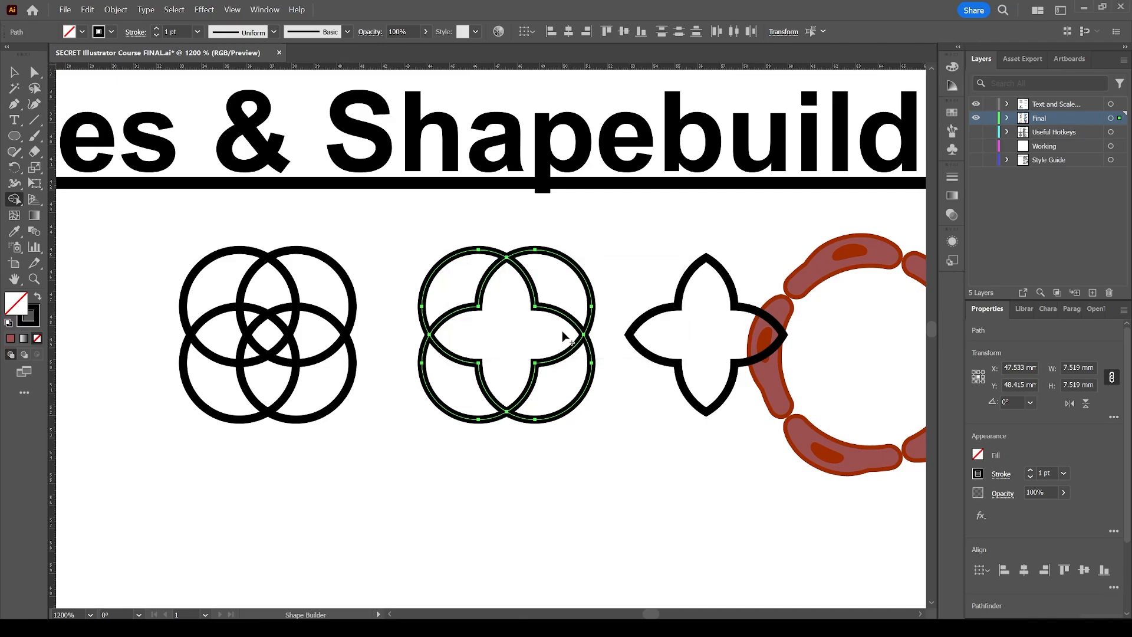
key(v)
click(521, 323)
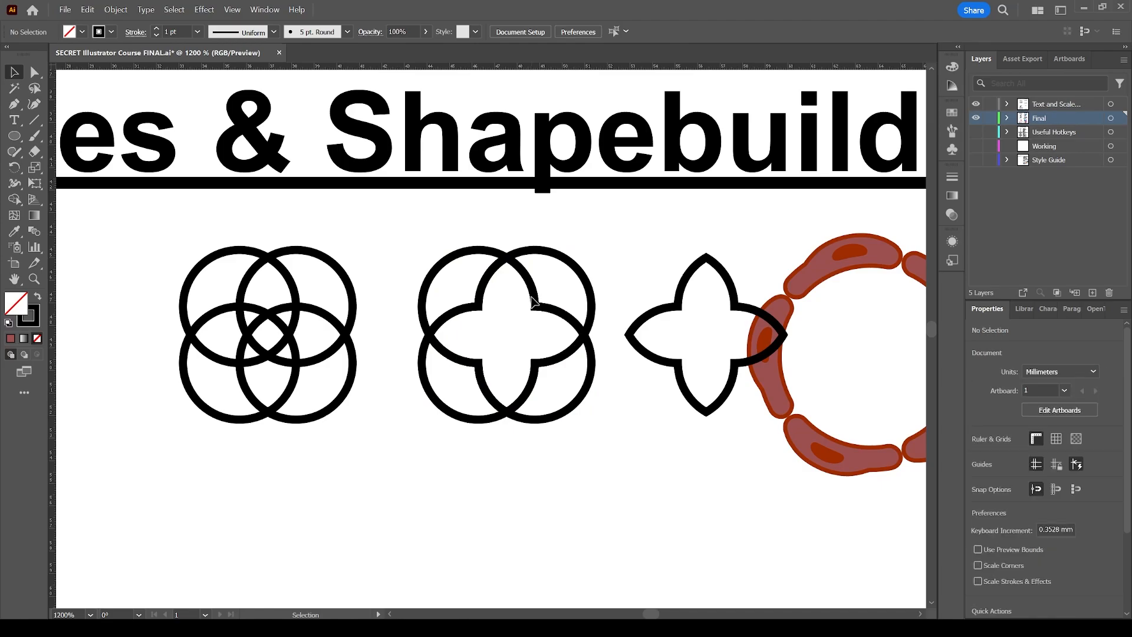
Drag the star shape below the pattern, then undo back to the four separate copied circles.
mouse_move(534, 302)
mouse_down()
mouse_move(546, 281)
mouse_move(605, 489)
mouse_move(621, 489)
mouse_up()
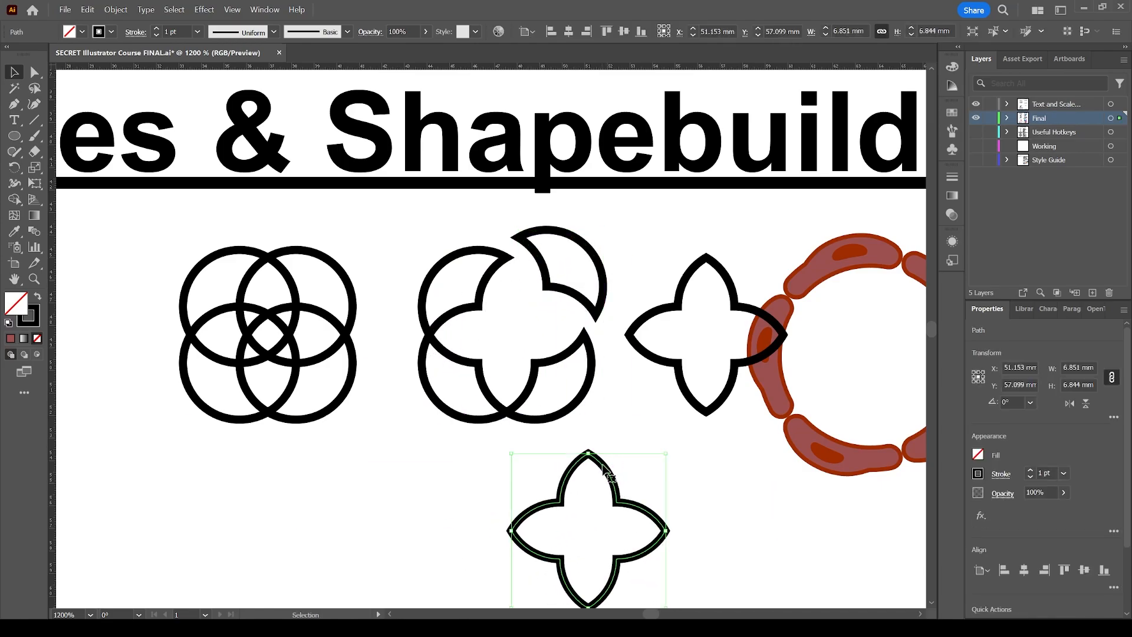
key(shift+x)
key(shift+x)
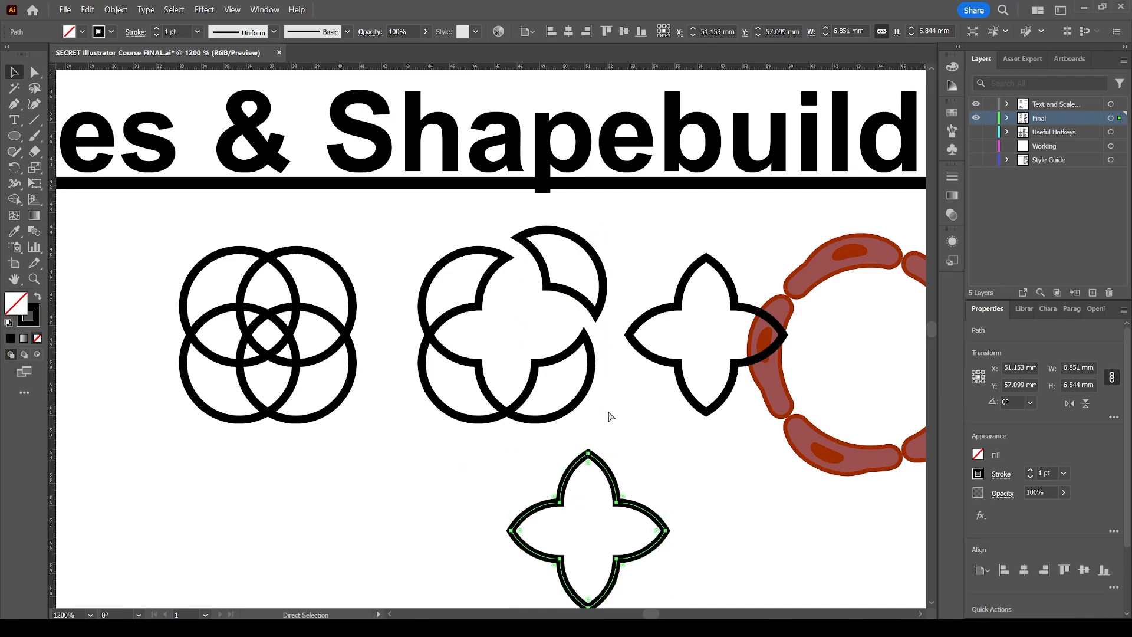
key(ctrl+z)
key(ctrl+z)
key(ctrl+z)
key(ctrl+z)
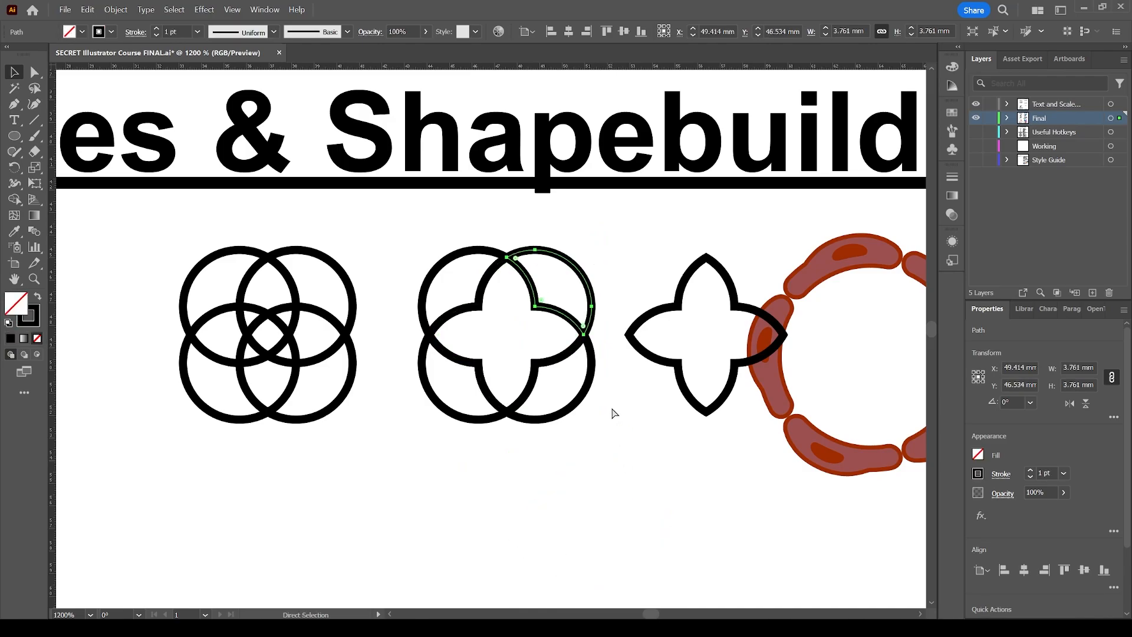
key(ctrl+z)
Use Shape Builder on the copied circles to merge the top lens and remove several outer segments.
click(593, 437)
drag(594, 460, 437, 248)
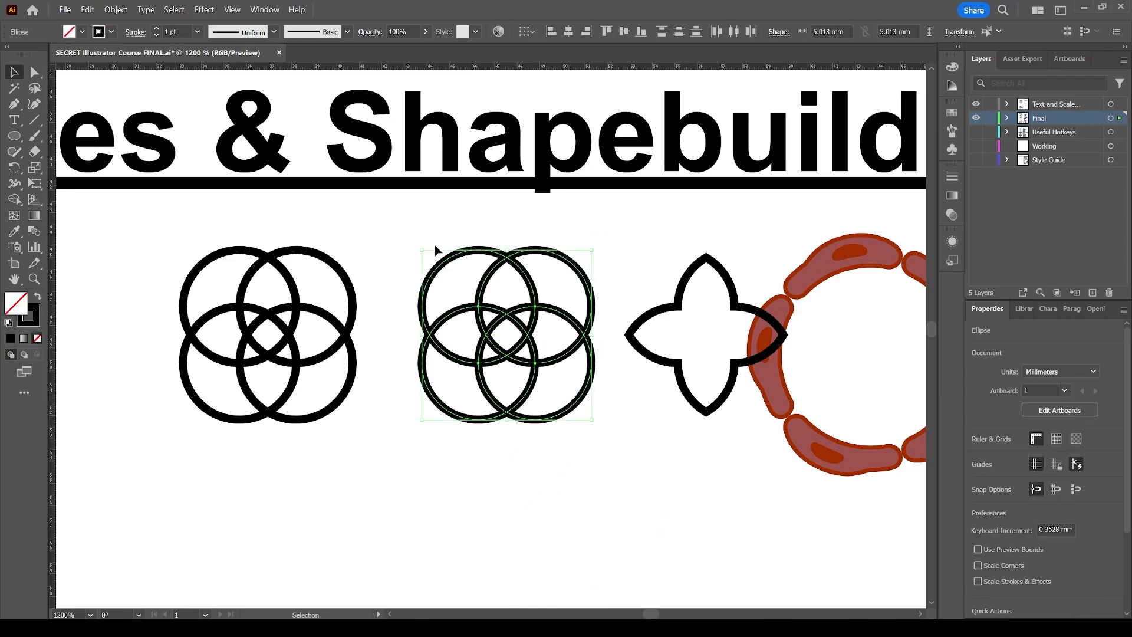
key(shift+m)
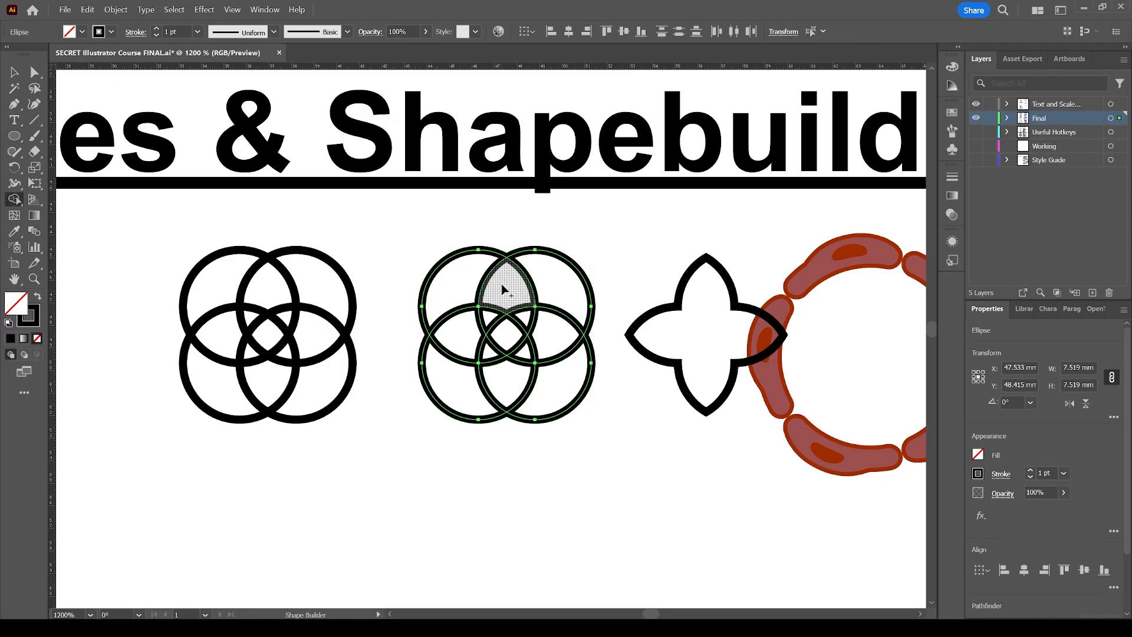
mouse_move(501, 285)
mouse_down()
mouse_move(506, 330)
mouse_move(502, 297)
mouse_move(506, 307)
mouse_up()
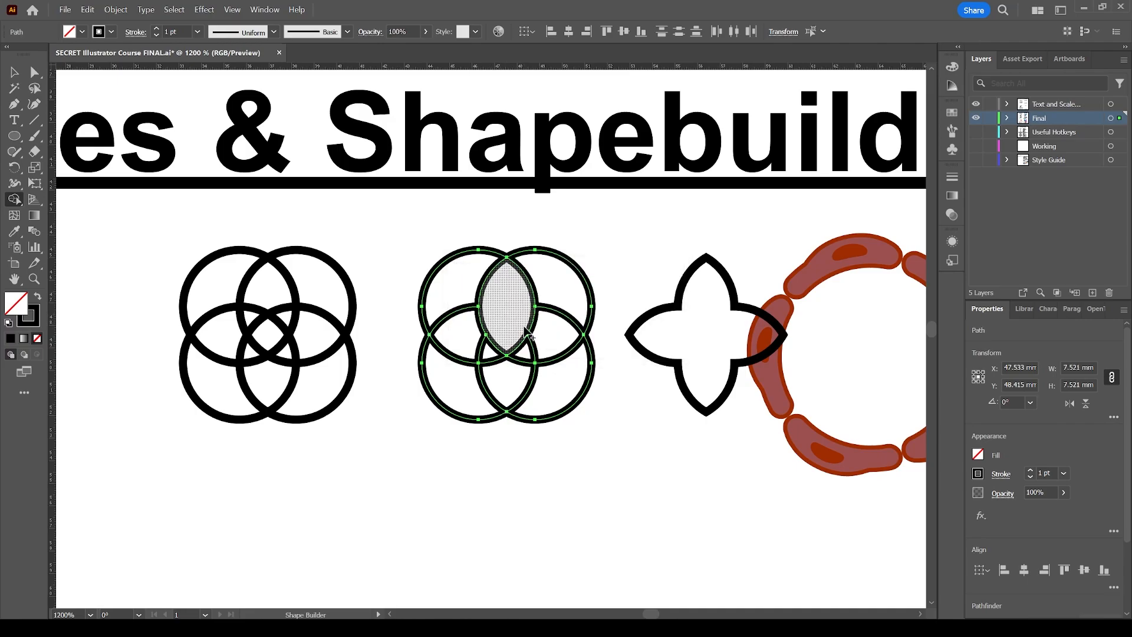
mouse_move(546, 348)
mouse_down()
mouse_move(529, 354)
mouse_move(545, 335)
mouse_up()
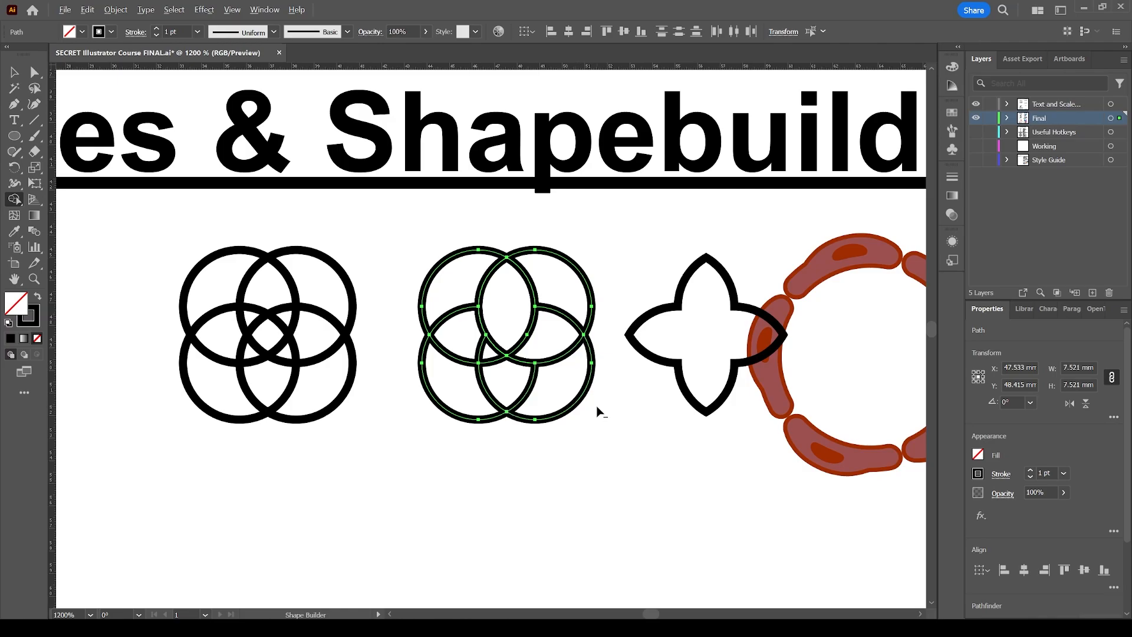
alt+click(568, 394)
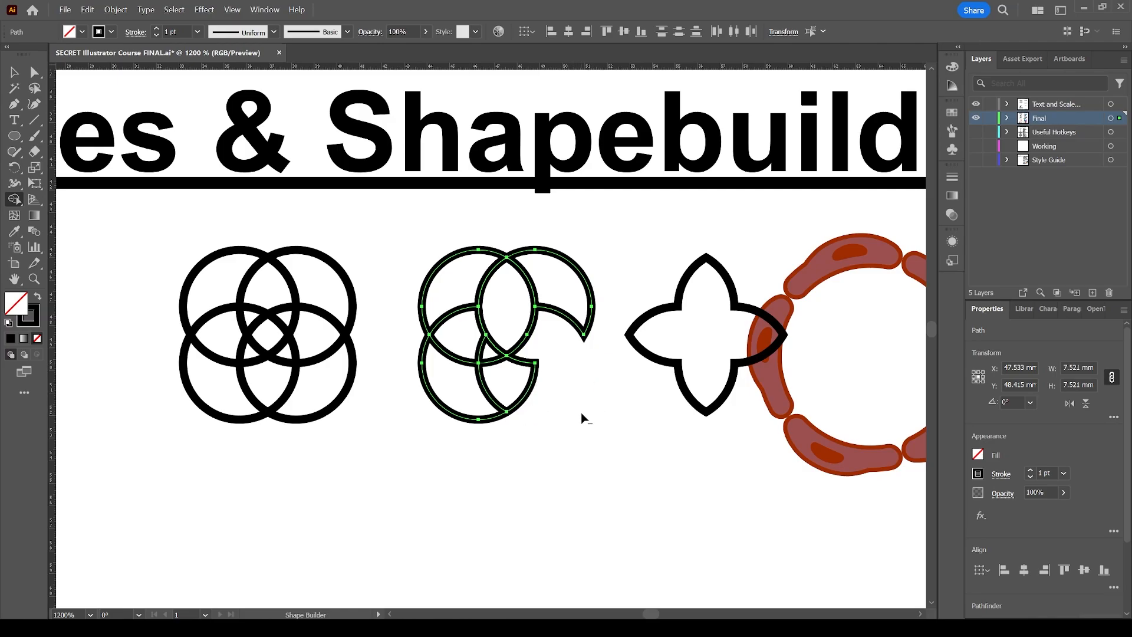
mouse_move(505, 393)
mouse_down()
mouse_move(477, 403)
mouse_move(458, 363)
mouse_move(470, 350)
mouse_move(483, 380)
mouse_up()
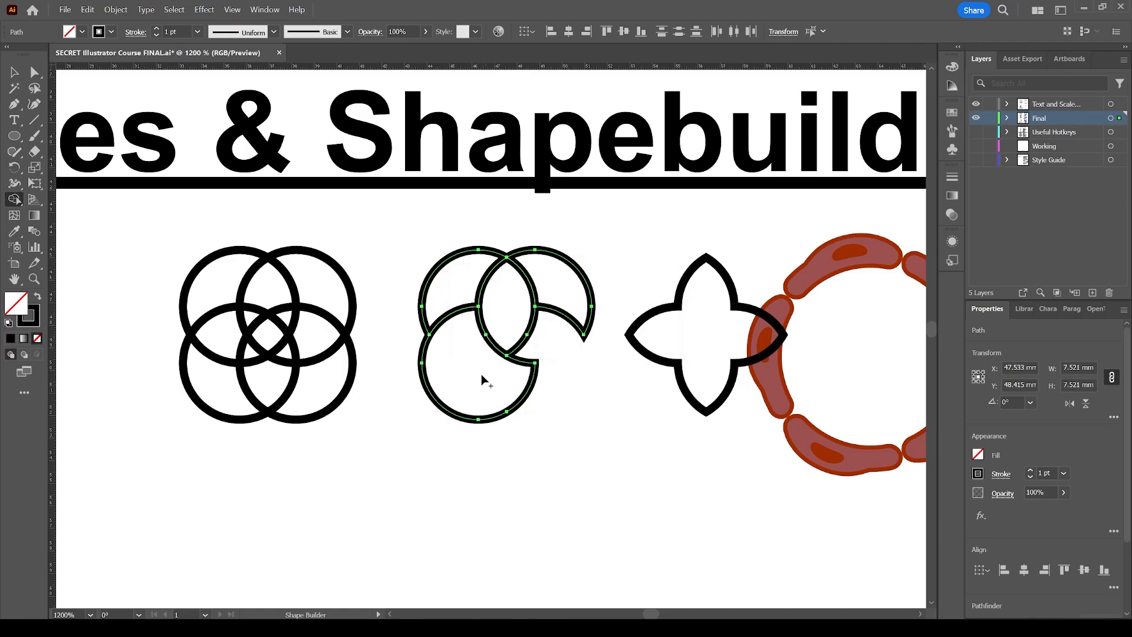
alt+click(455, 292)
Drag one remaining segment away from the pattern, then undo all the shape-building edits.
key(v)
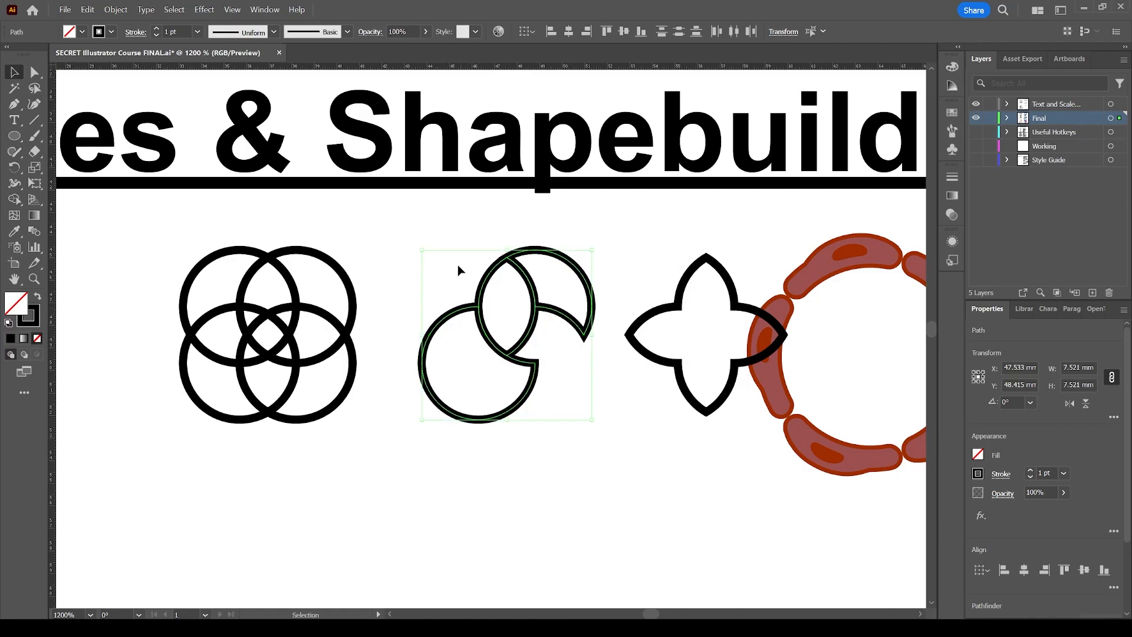
click(458, 267)
drag(450, 318, 421, 357)
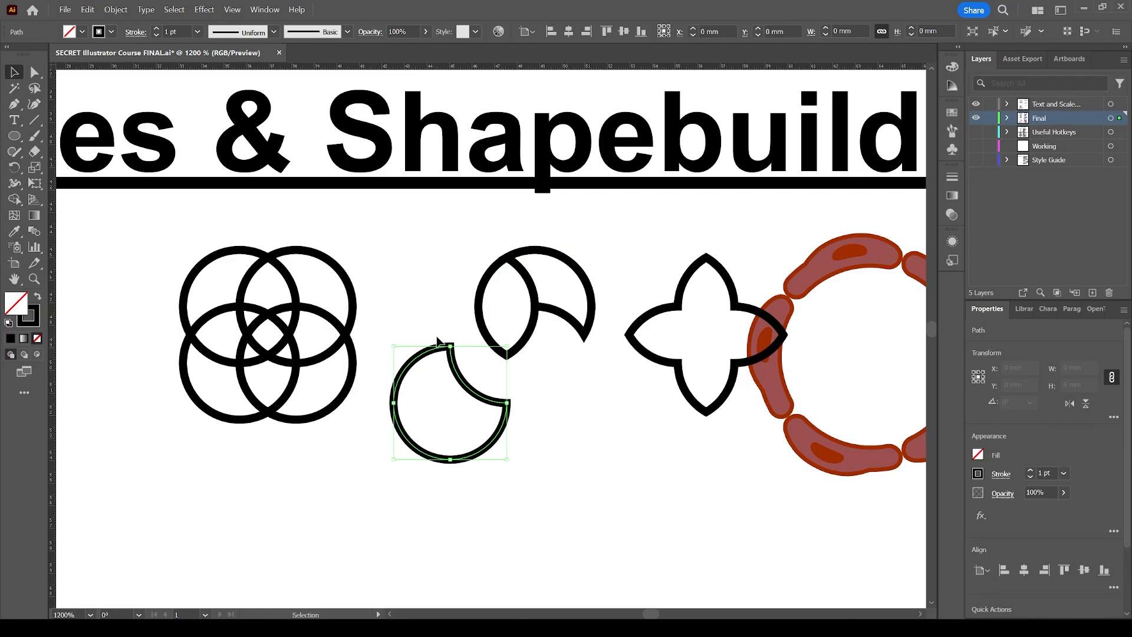
key(ctrl+z)
key(ctrl+z)
key(ctrl+z)
key(ctrl+z)
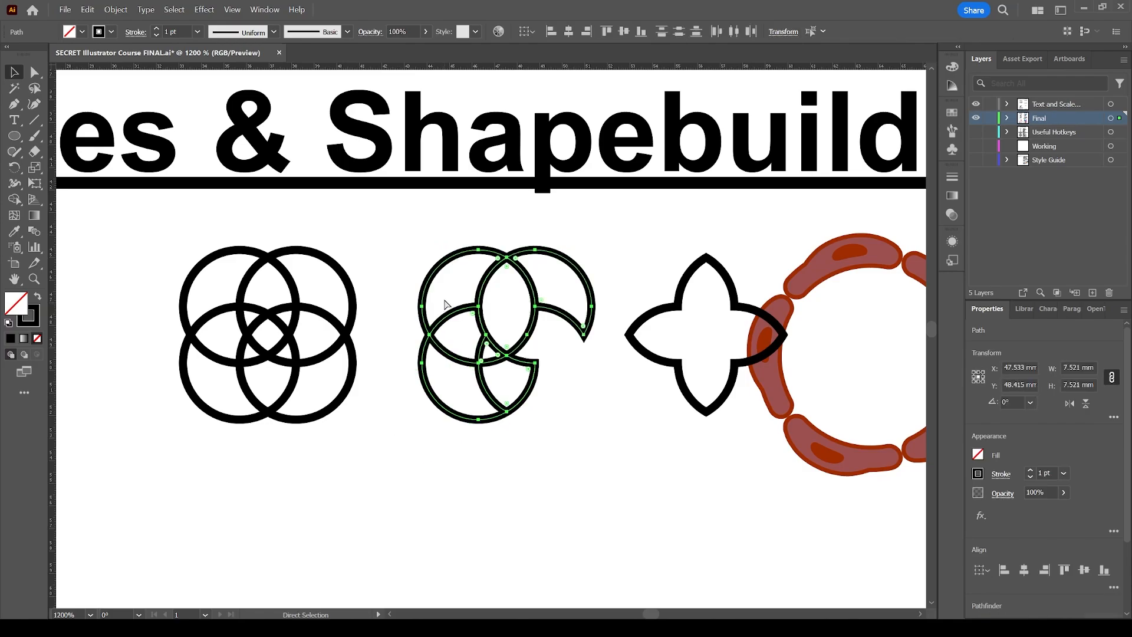
key(ctrl+z)
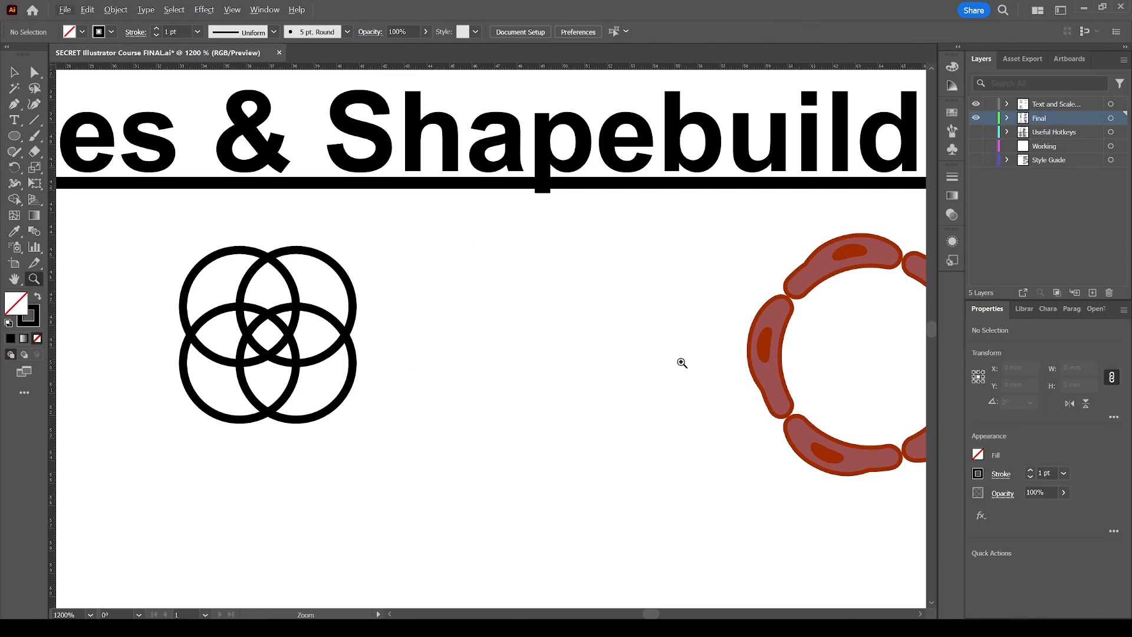
Zoom out and select the sausage-brush ring to examine how it is built.
alt+click(680, 362)
alt+click(530, 340)
key(v)
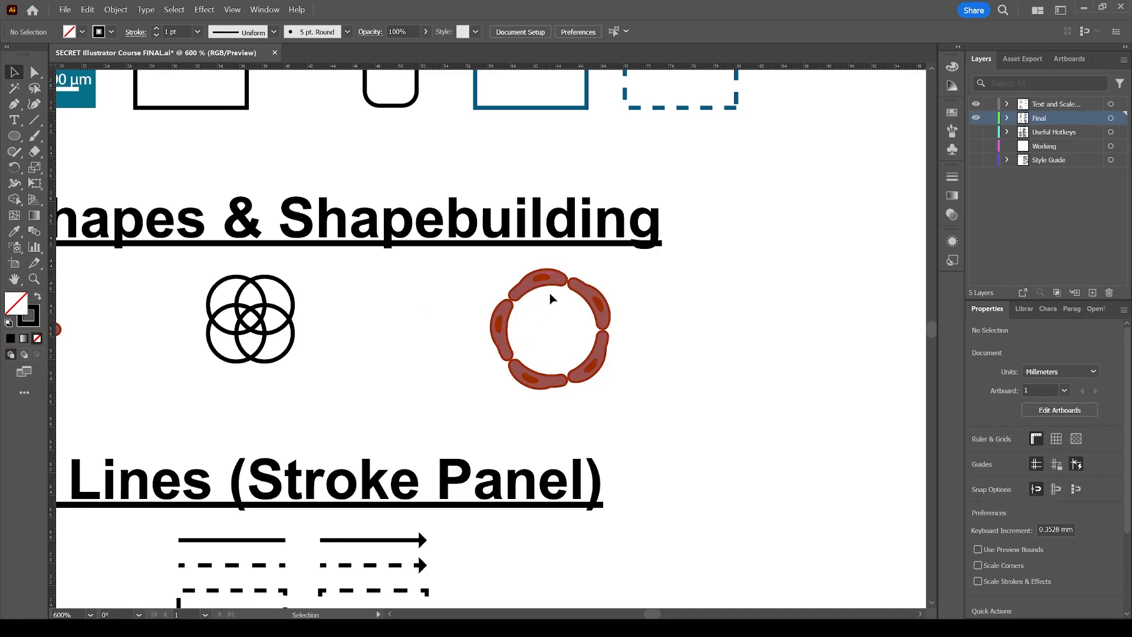
click(535, 285)
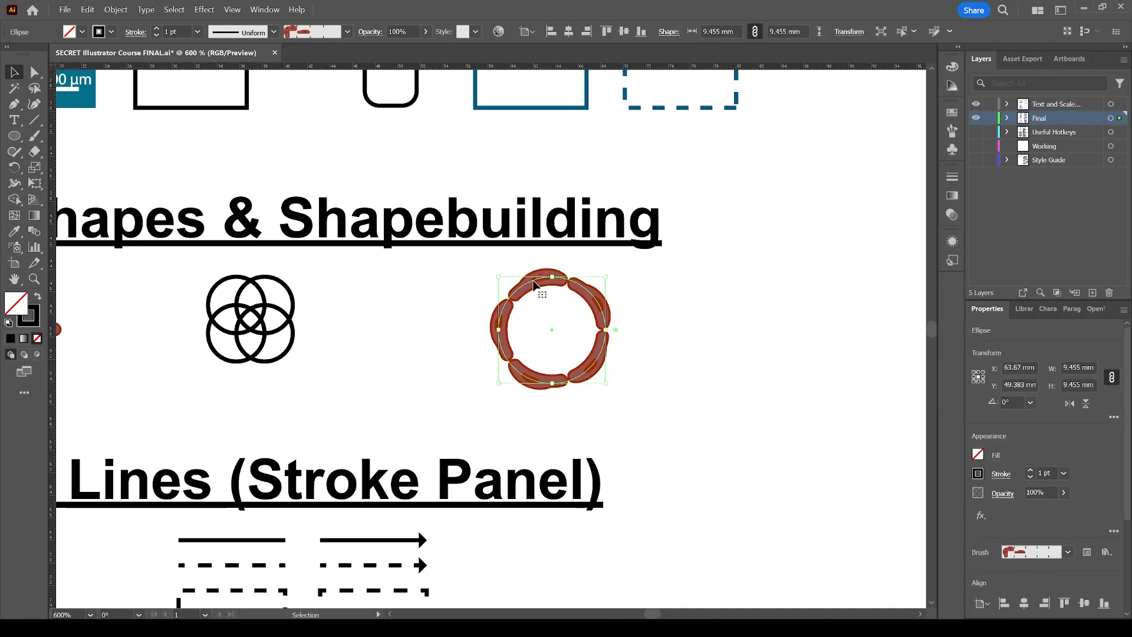
click(476, 287)
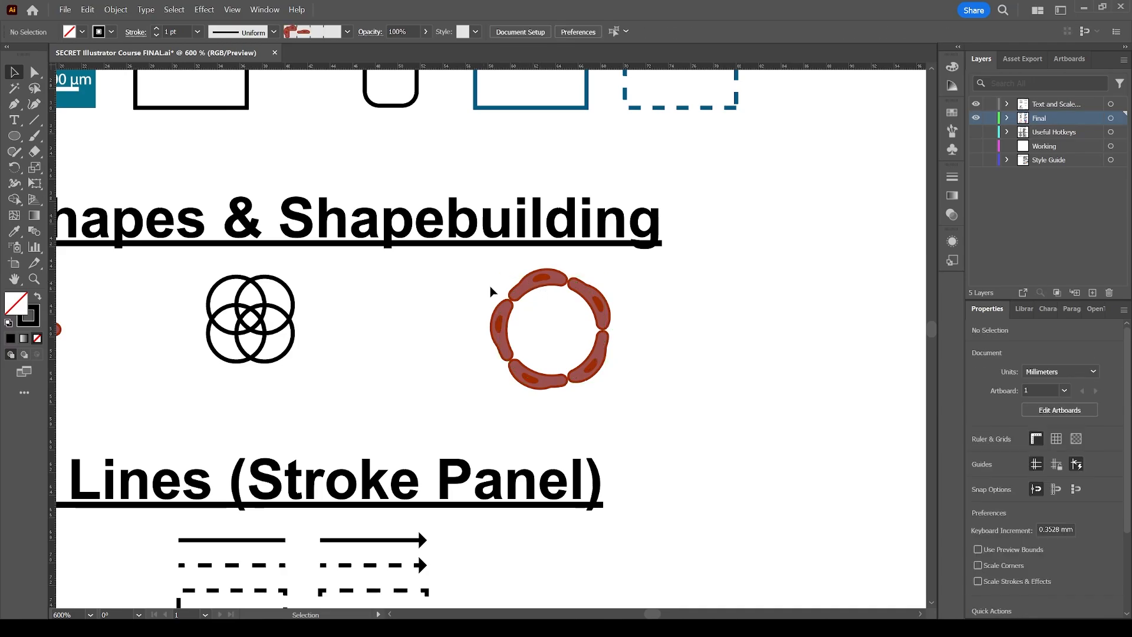
click(527, 289)
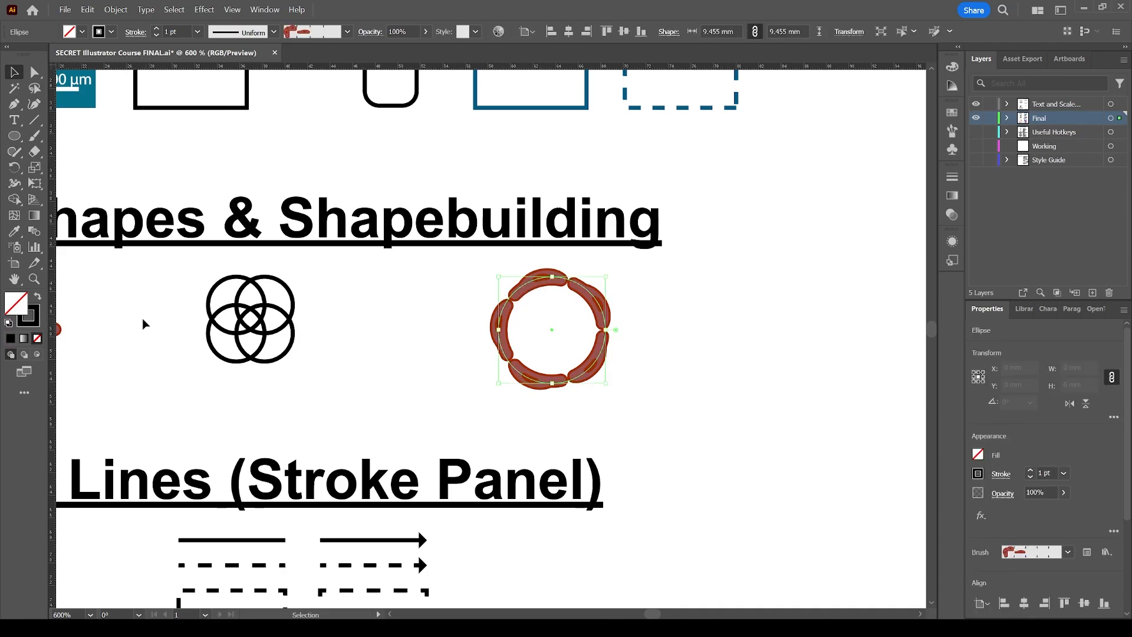
scroll(144, 324, left, 5)
click(467, 333)
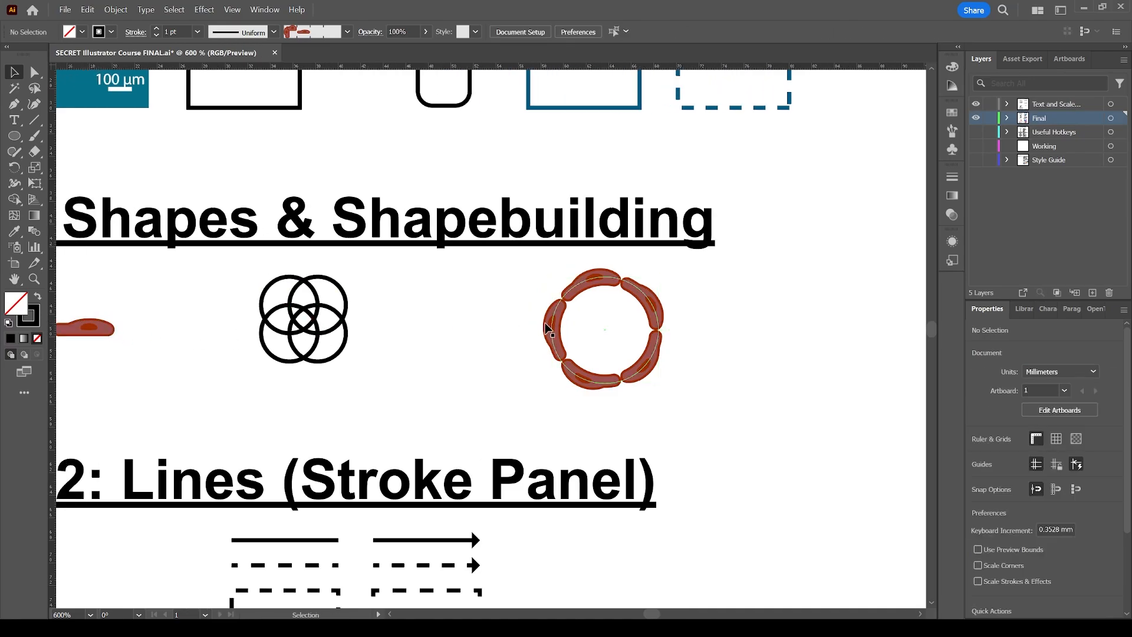
Draw a diagonal line segment about 7 by 8 mm beside the examples in the Lines section.
scroll(413, 322, up, 2)
scroll(472, 347, left, 3)
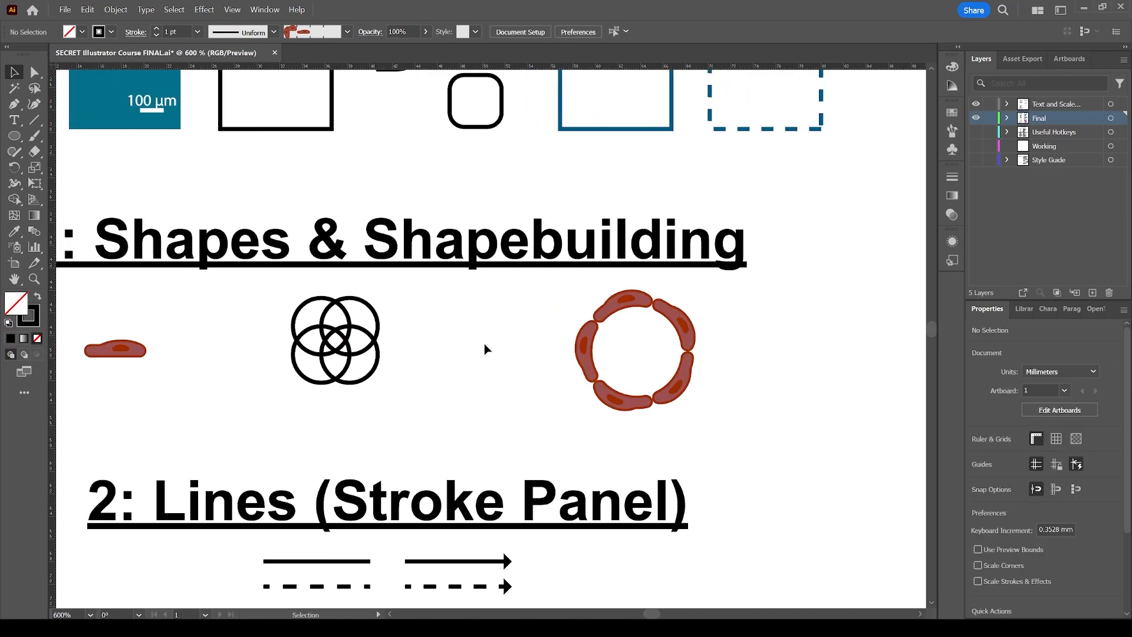
key(z)
scroll(454, 358, down, 5)
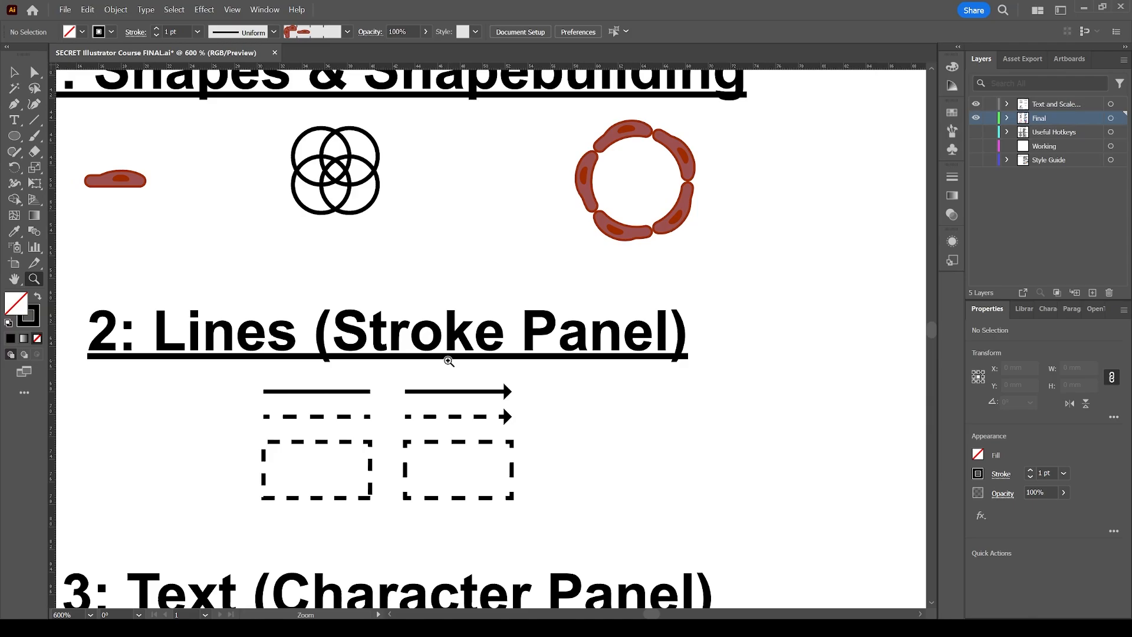
key(v)
scroll(449, 362, down, 2)
scroll(417, 371, left, 3)
scroll(372, 336, down, 1)
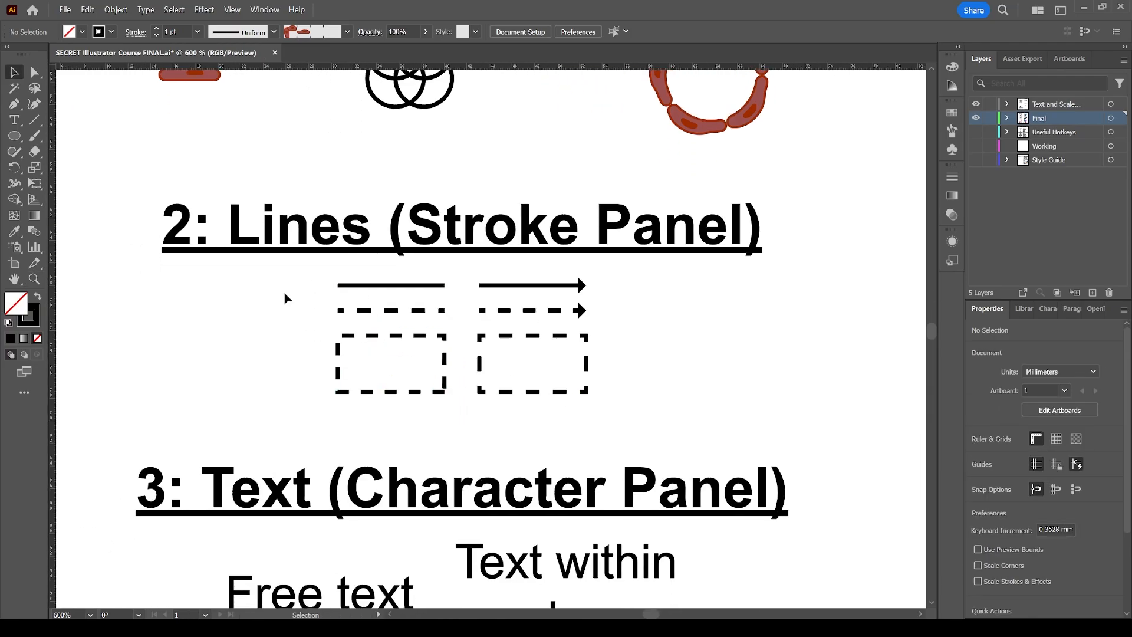
key(backslash)
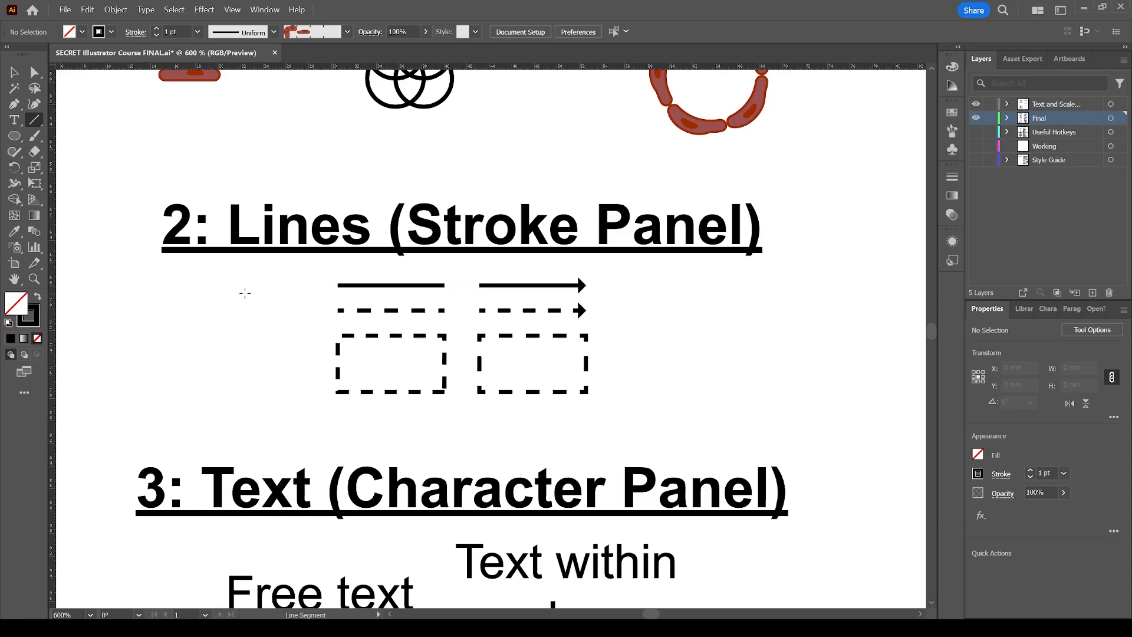
drag(211, 288, 290, 380)
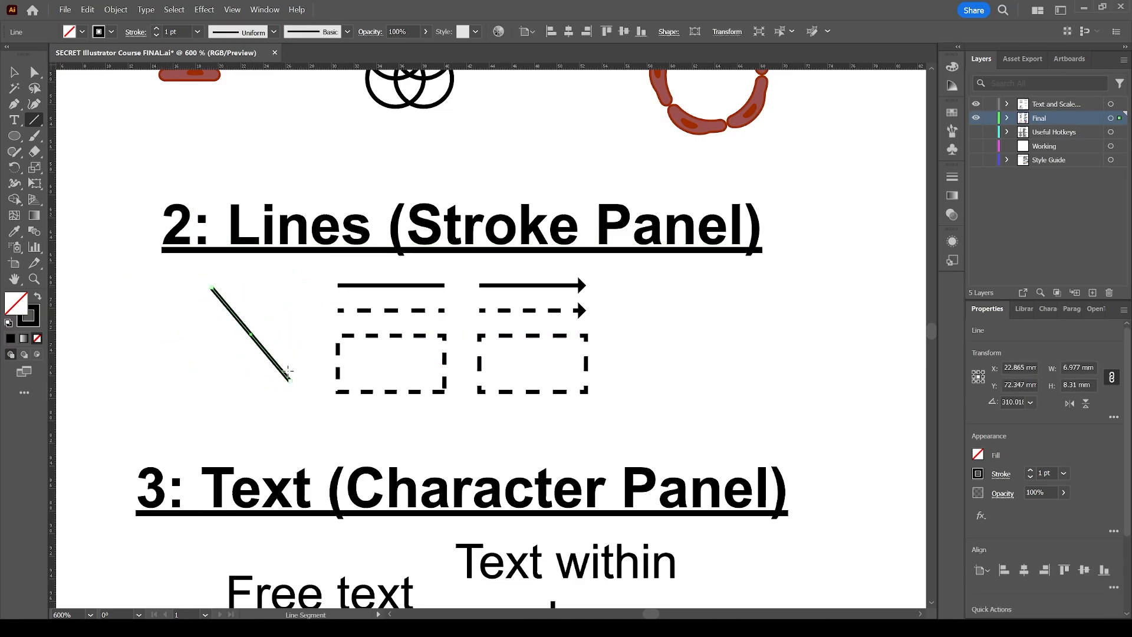
Set the new line's stroke weight to 4 pt.
click(136, 36)
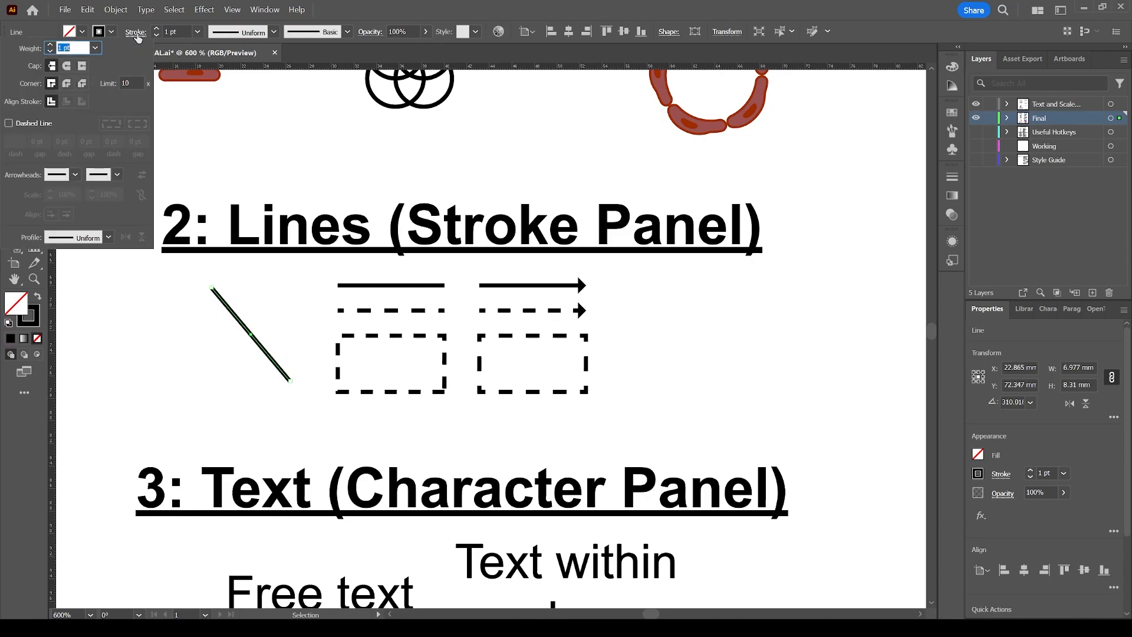
click(50, 45)
click(50, 45)
click(50, 45)
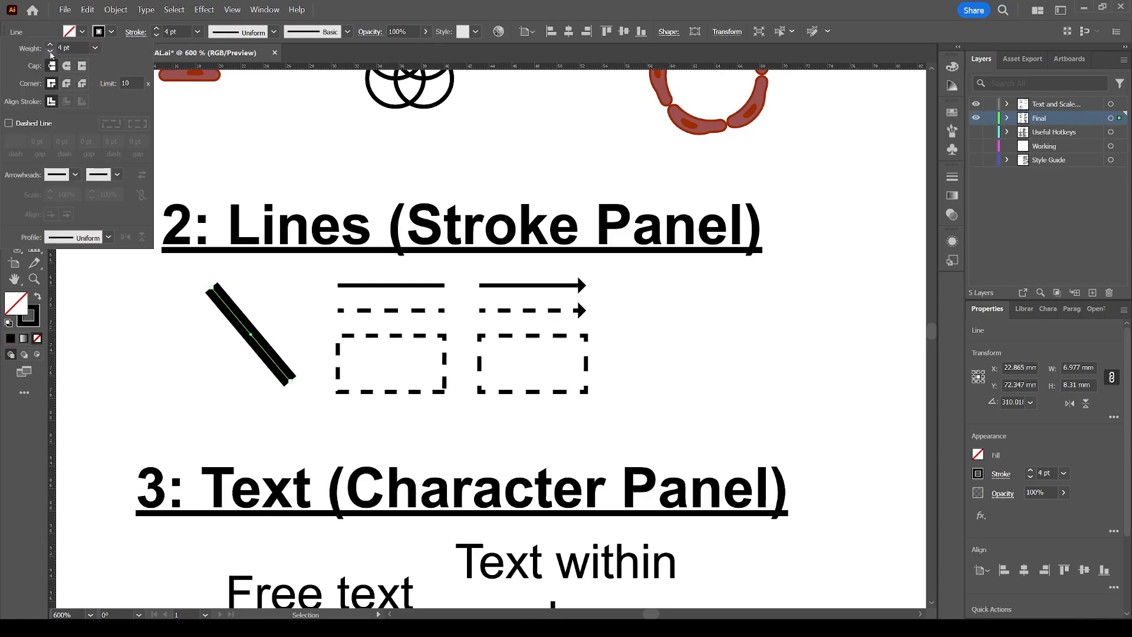
click(50, 52)
click(50, 52)
click(50, 52)
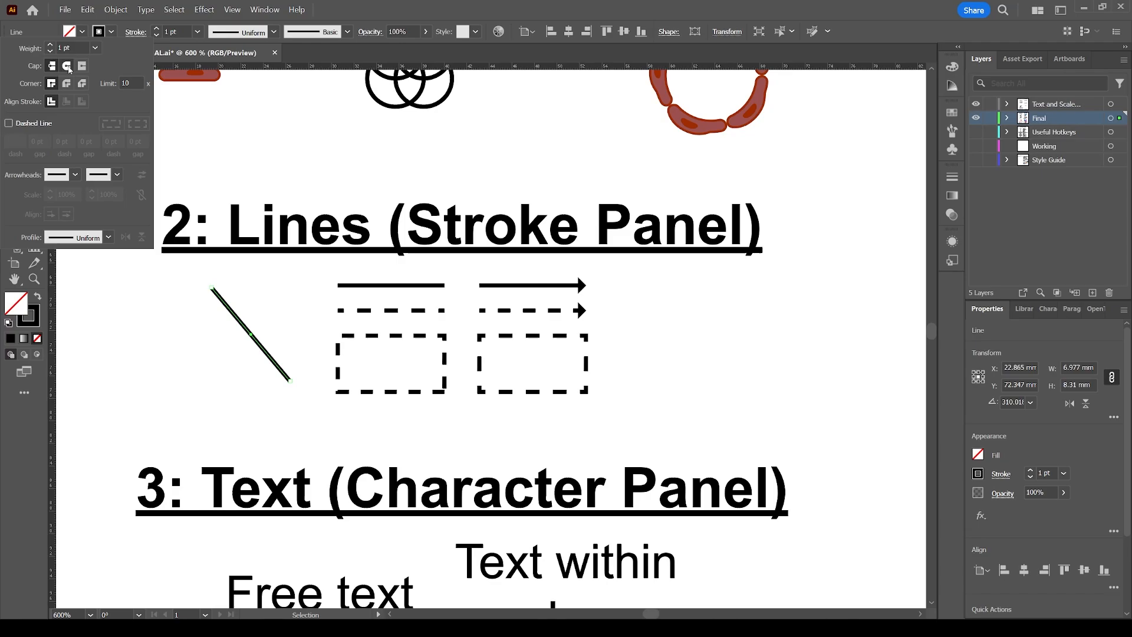
click(50, 46)
click(50, 46)
click(50, 46)
Try projecting caps on the diagonal line and settle on round caps.
click(67, 66)
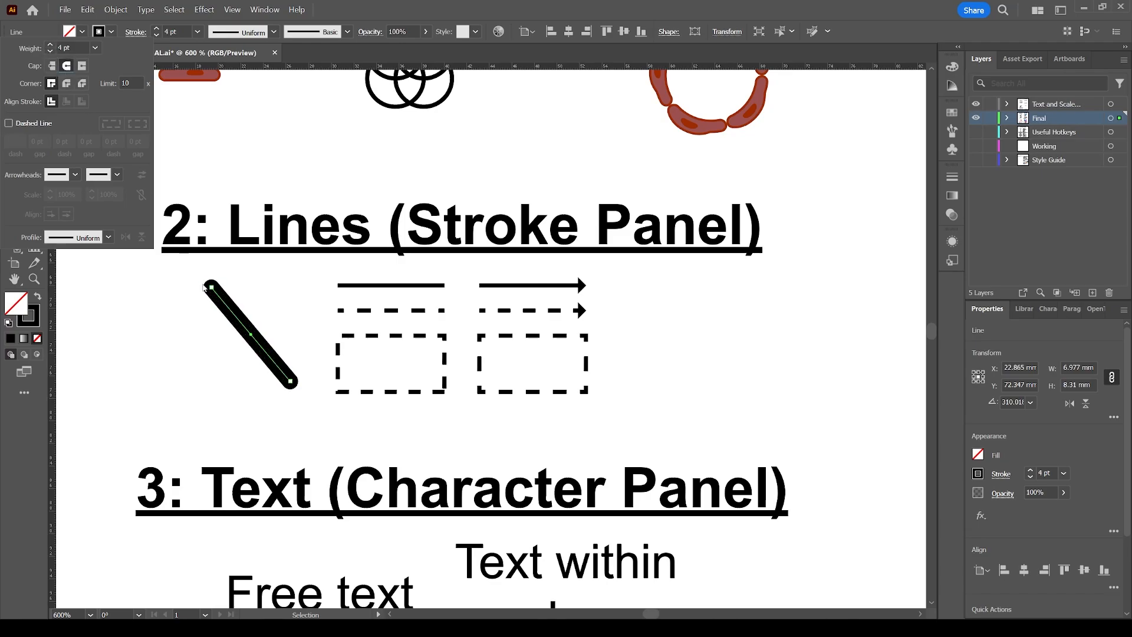
click(82, 66)
click(66, 66)
Turn the diagonal line into a dashed line with butt caps and a 1 pt dash.
click(38, 125)
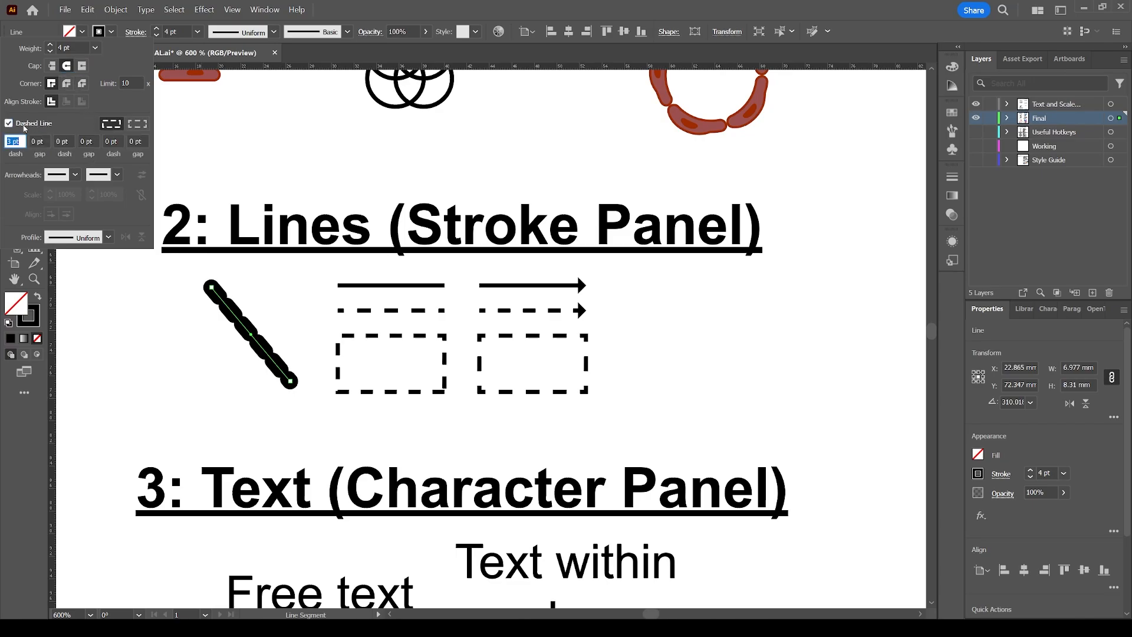
click(51, 66)
click(8, 142)
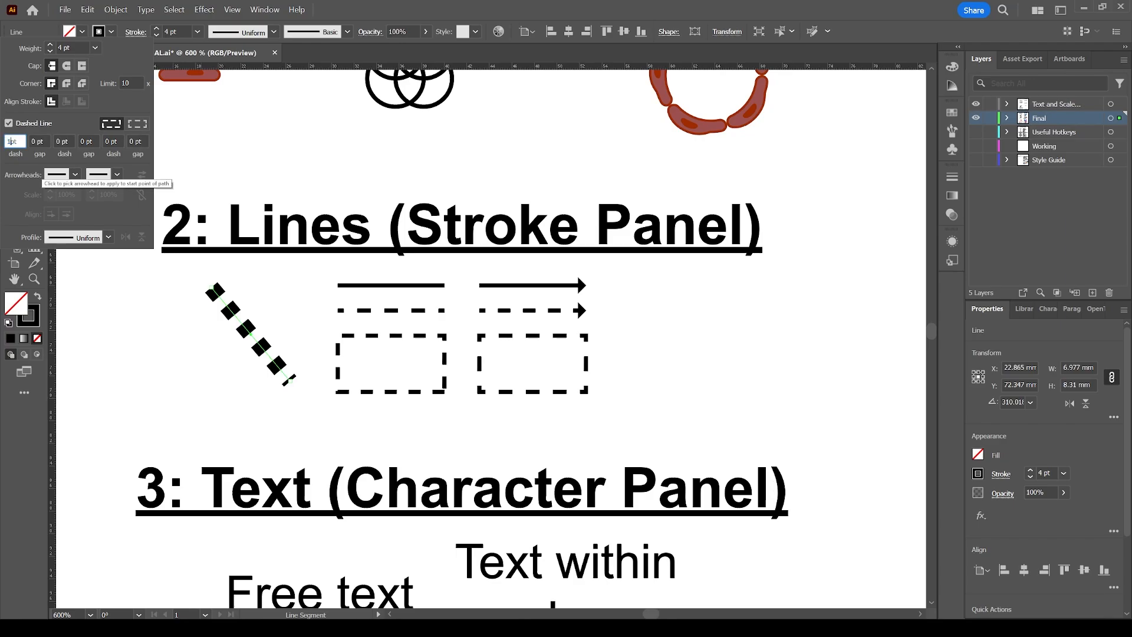
text(1)
key(Tab)
Set the dash length to 2 pt and reduce the line's stroke weight to 2 pt.
double_click(11, 141)
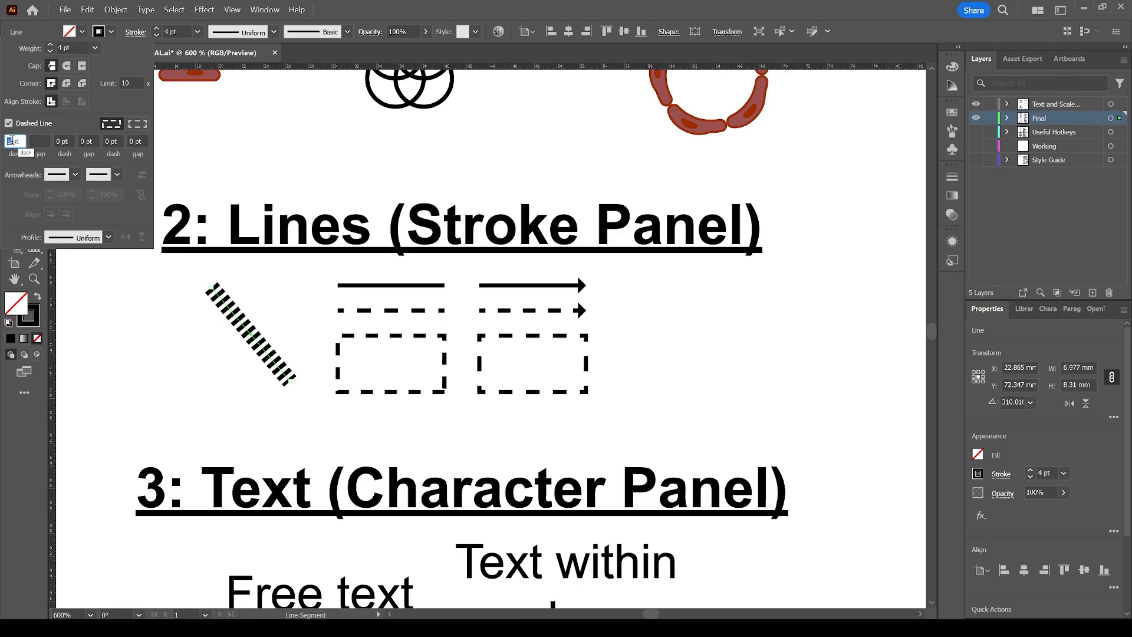
text(2)
key(Tab)
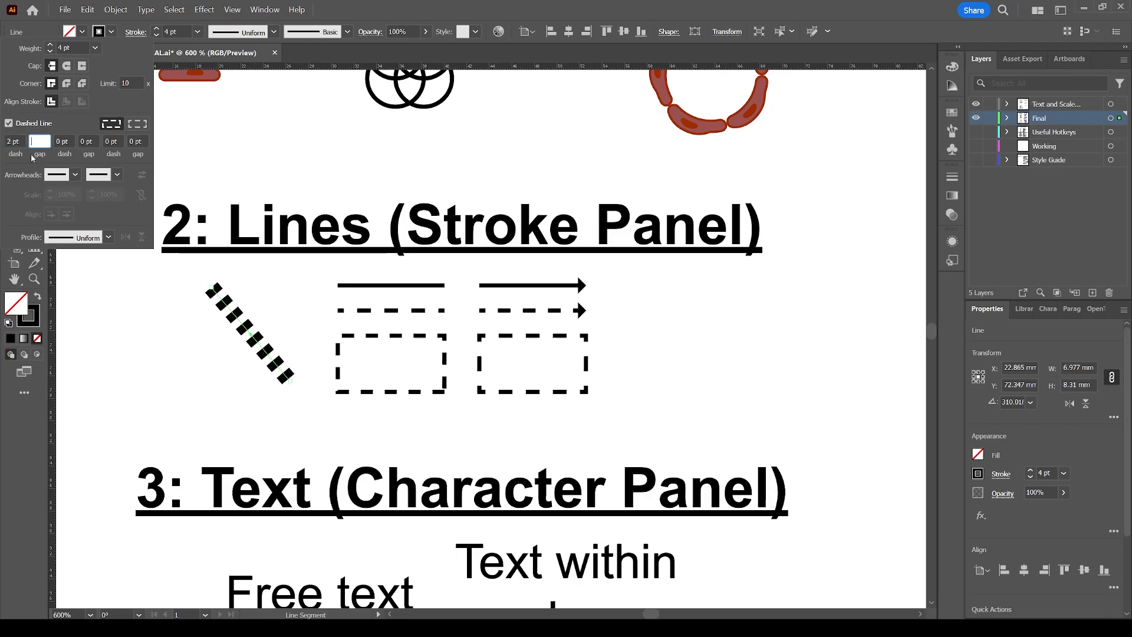
double_click(14, 141)
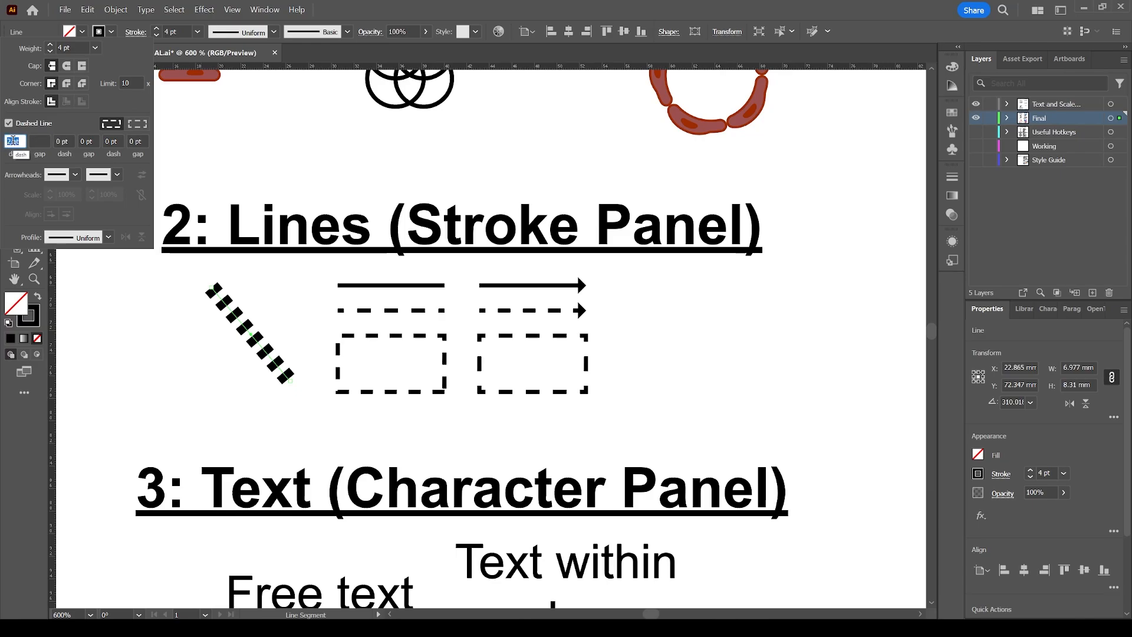
text(2)
click(50, 52)
click(50, 52)
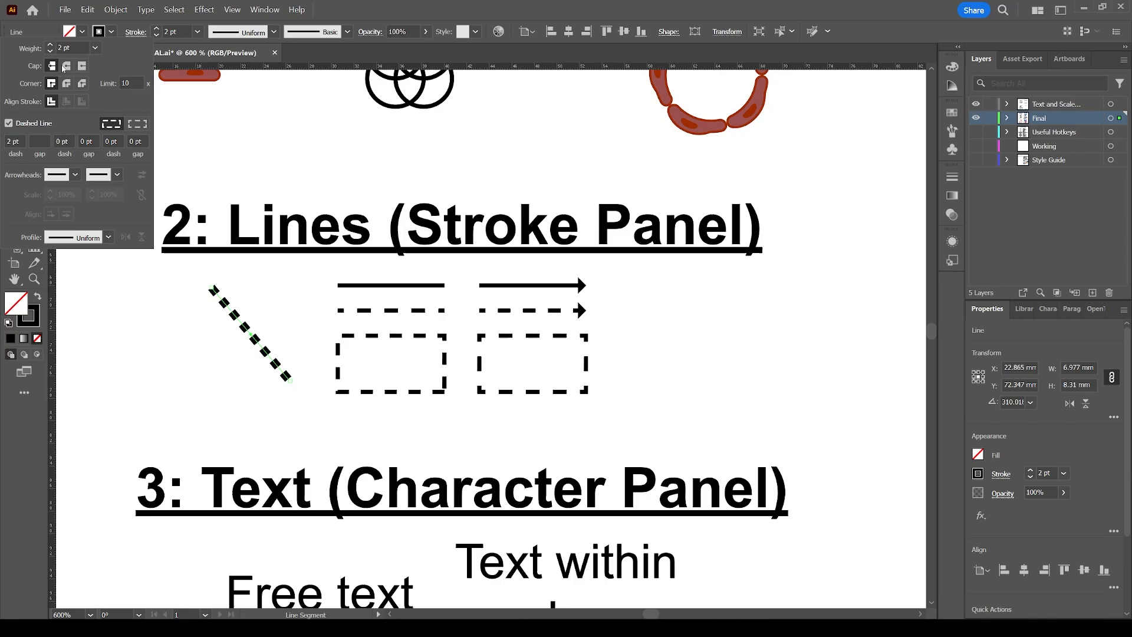
Switch the dashed line to round caps with a 2 pt dash and 2 pt gap for a chain look.
click(67, 66)
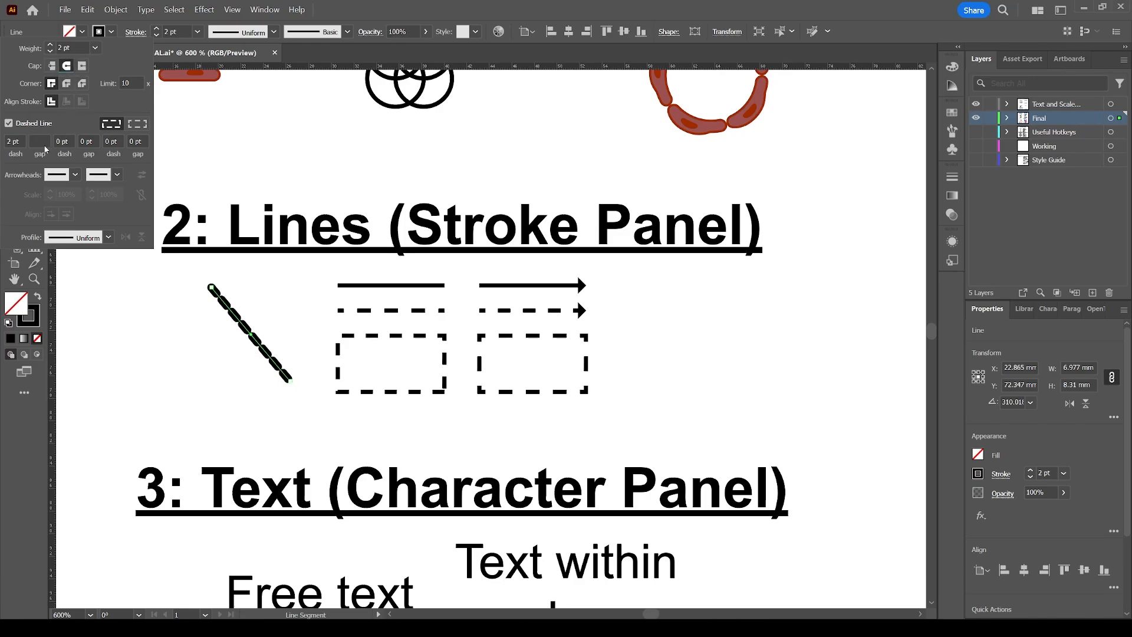
double_click(13, 141)
text(0)
key(Tab)
click(11, 141)
text(2)
click(42, 141)
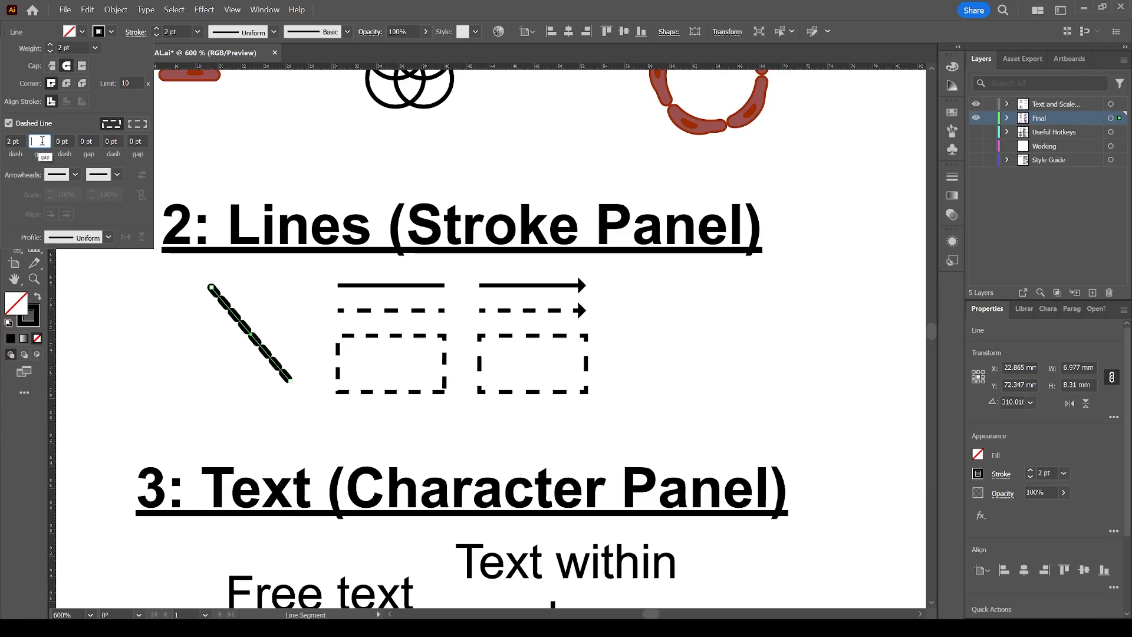
key(Tab)
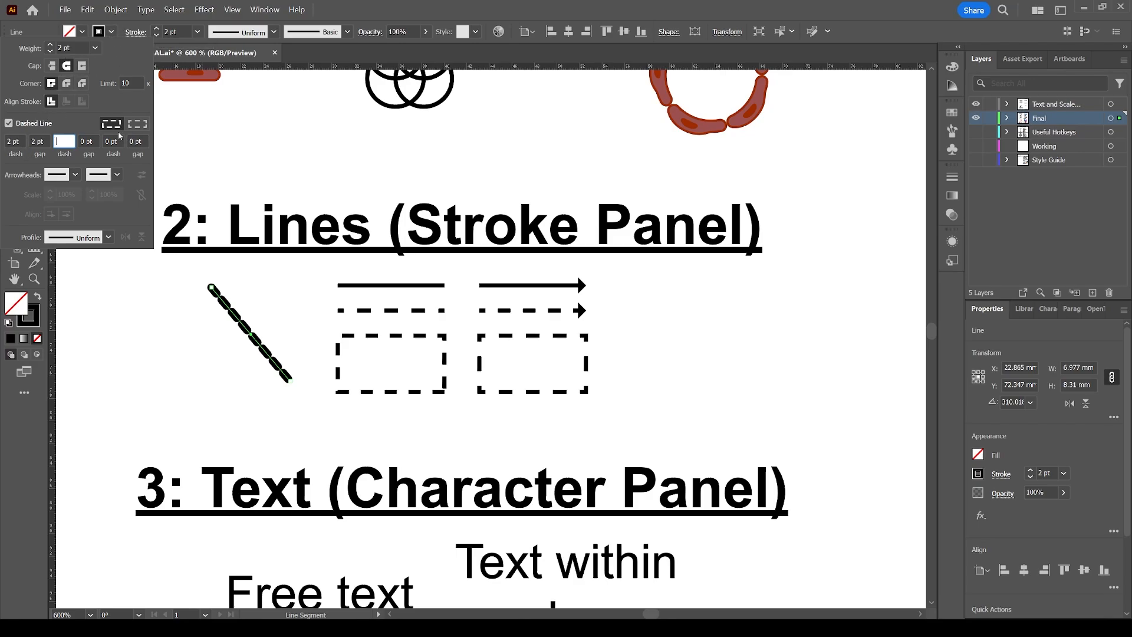
Duplicate the short dashed horizontal line to the right of the arrow examples.
click(132, 33)
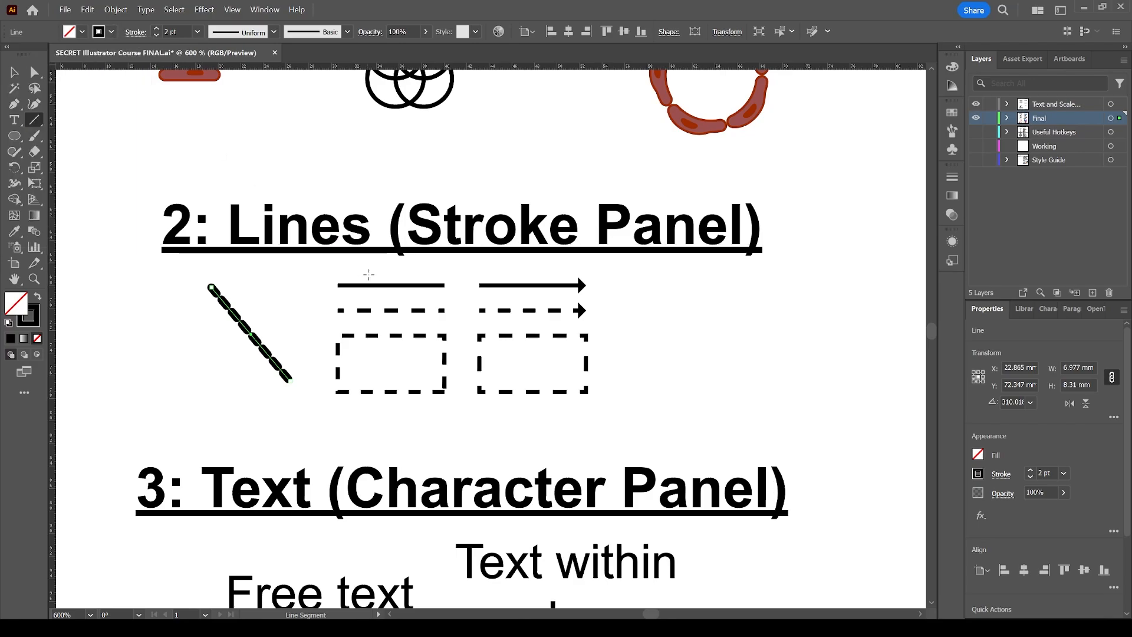
key(v)
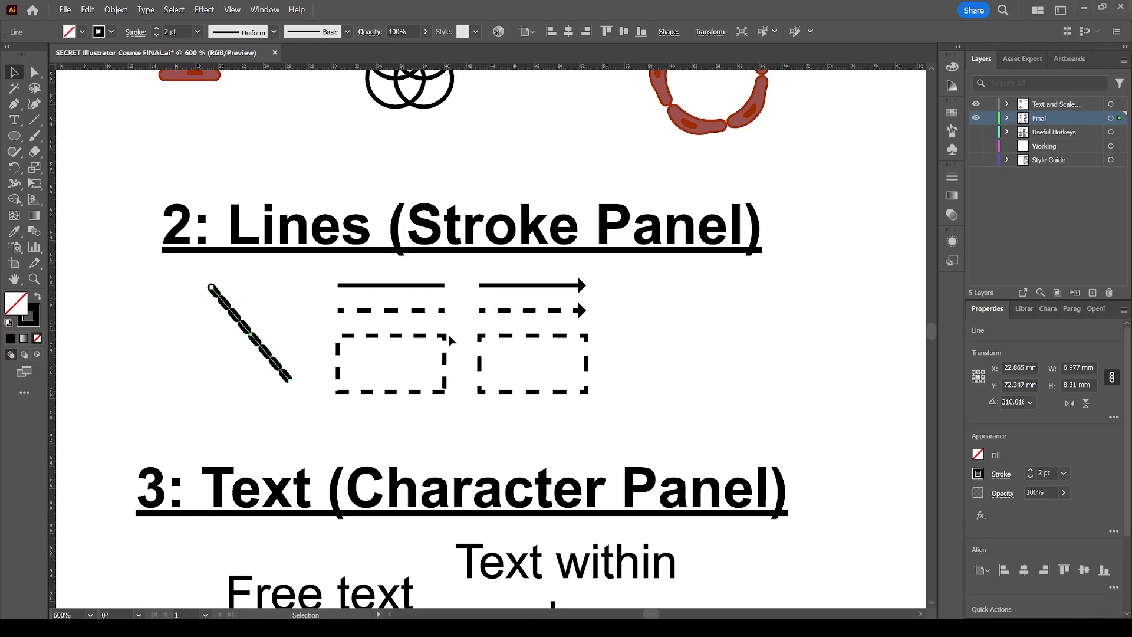
scroll(450, 340, right, 2)
click(431, 320)
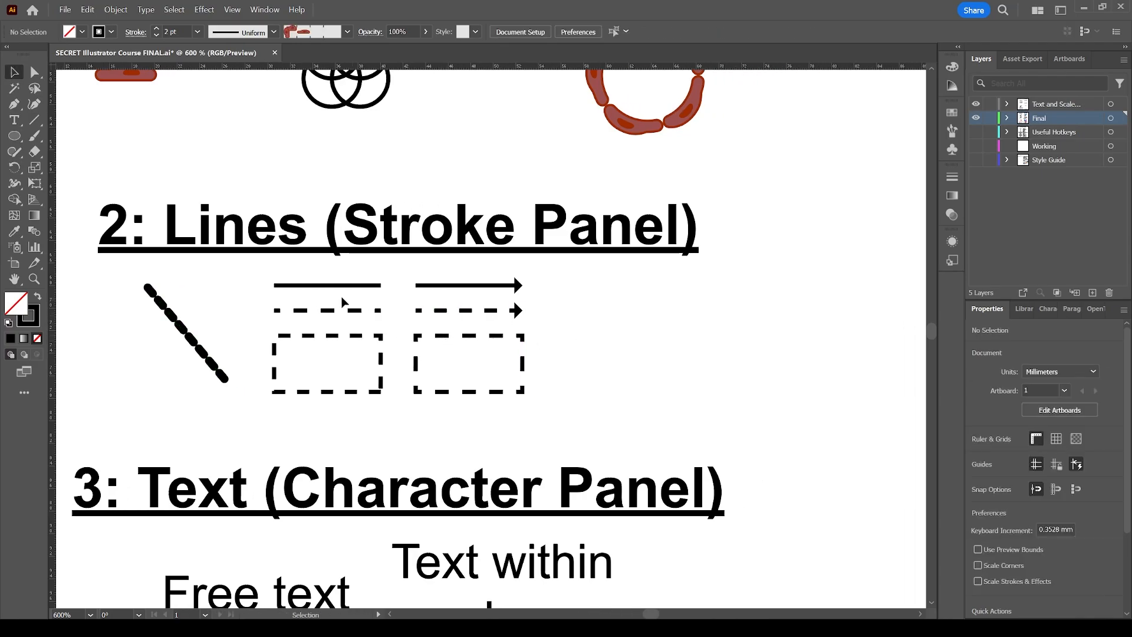
drag(364, 314, 680, 316)
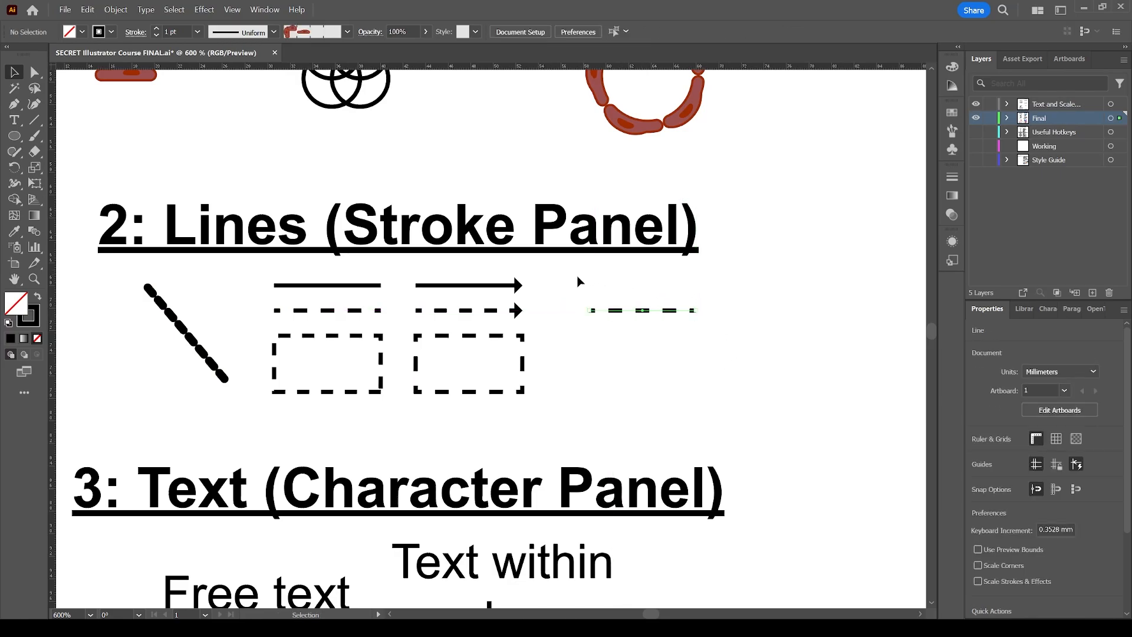
Add an end arrowhead to the copied dashed line and scale it to 33%.
click(136, 31)
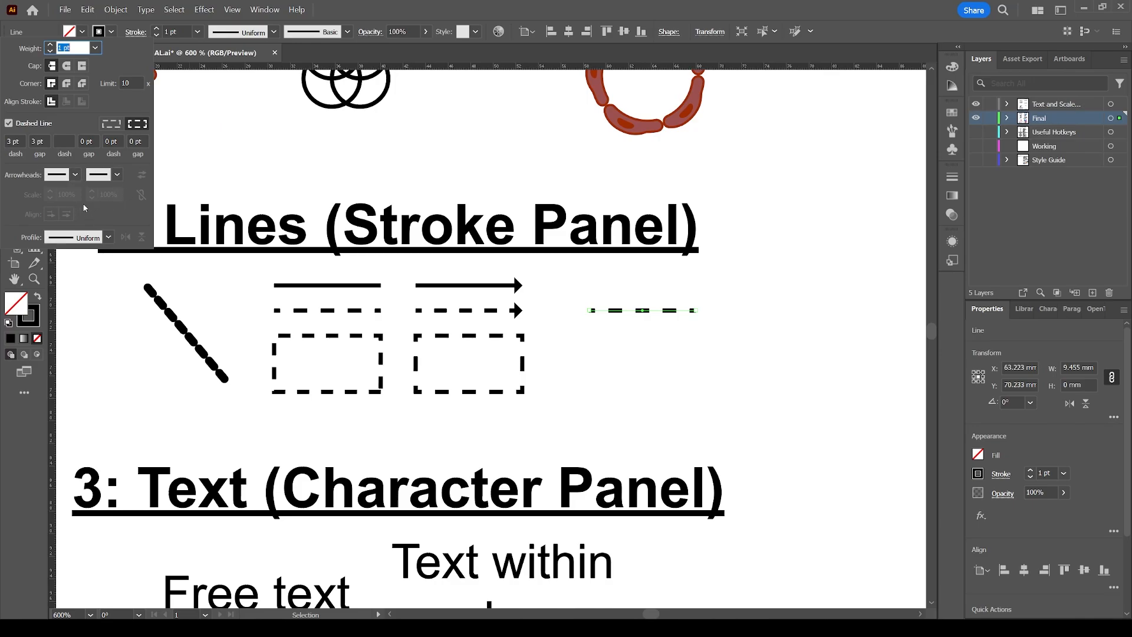
click(117, 174)
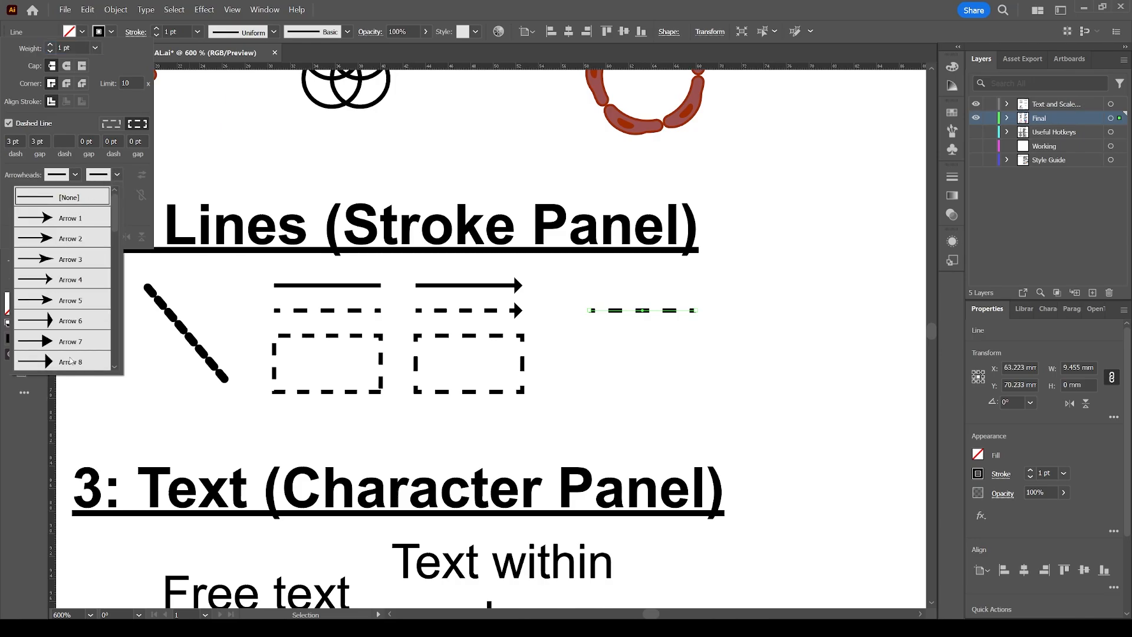
scroll(70, 360, down, 1)
click(71, 322)
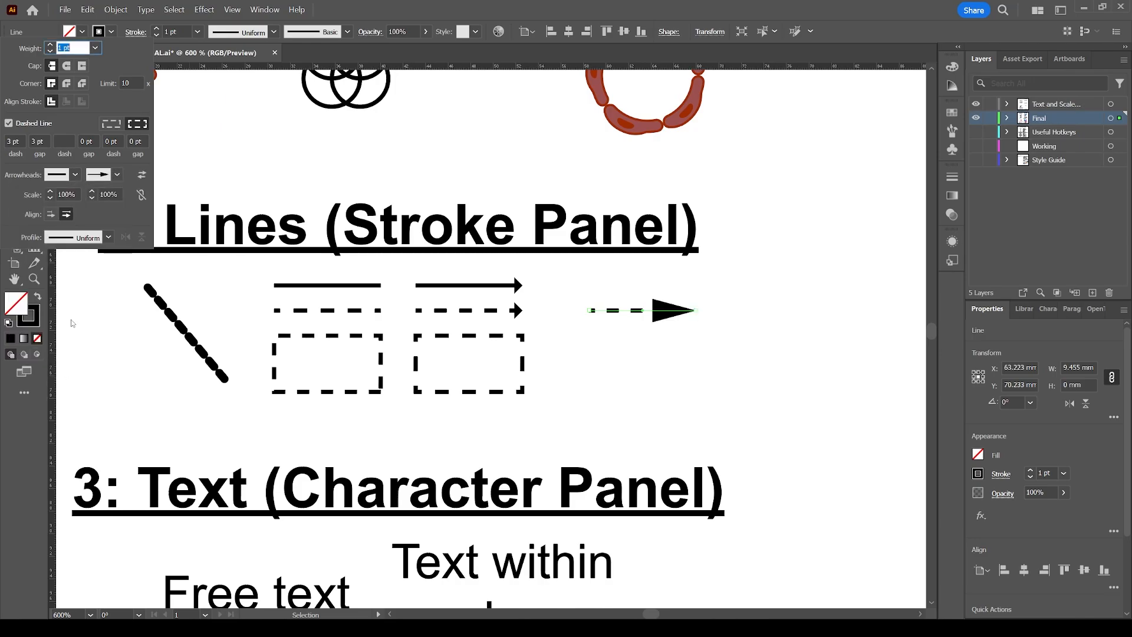
click(106, 195)
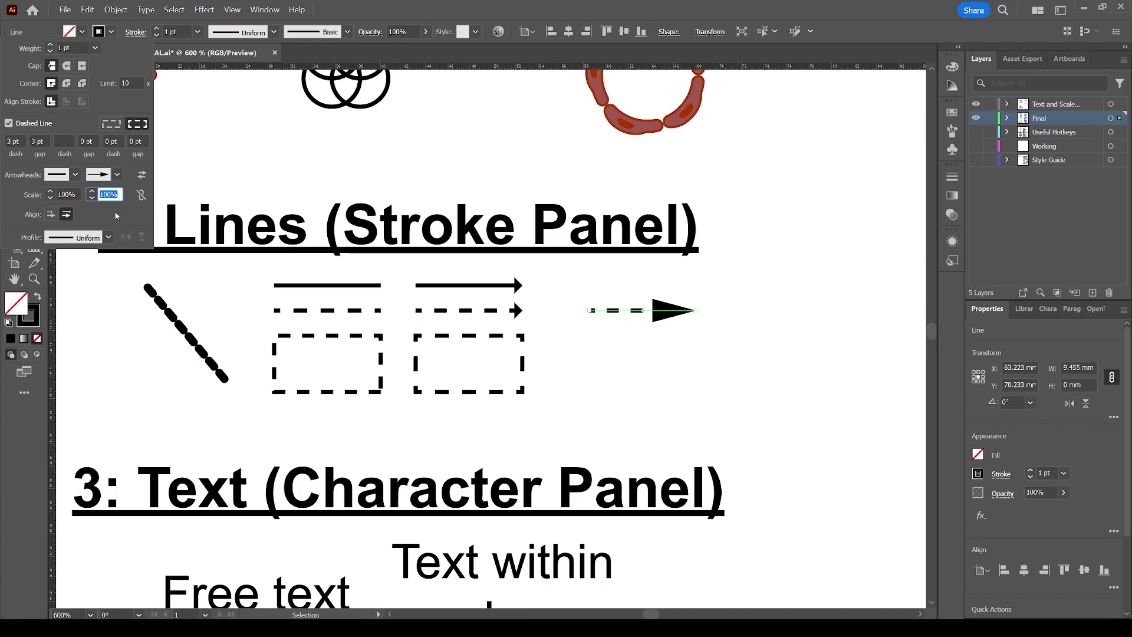
text(33)
key(Return)
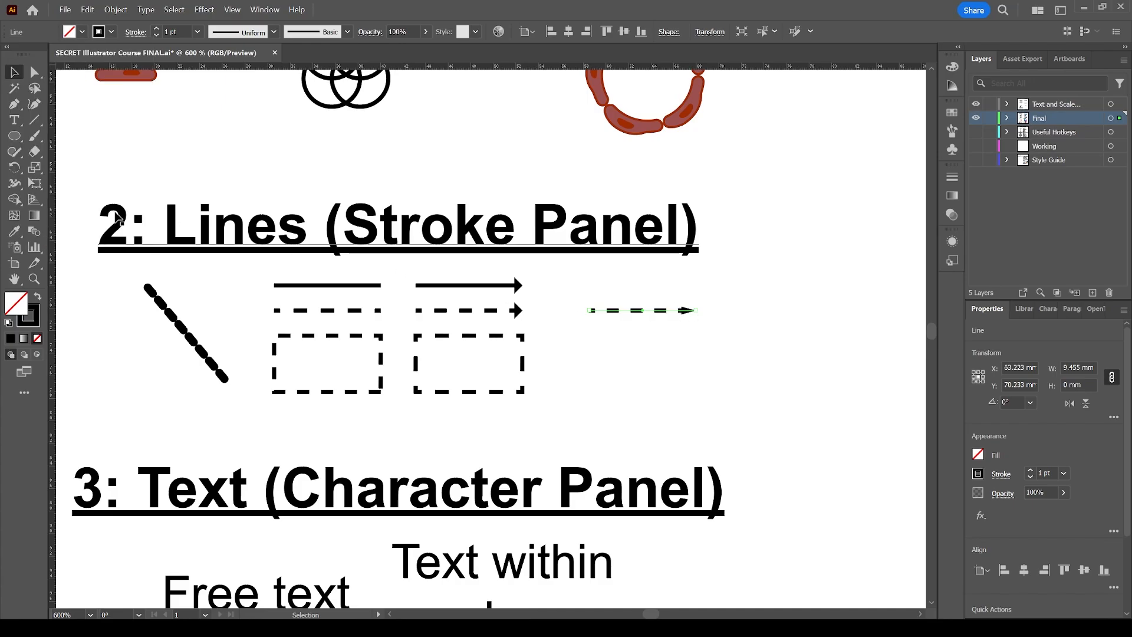
Reapply an end arrowhead to the copied line and swap the arrowhead direction back and forth.
click(622, 320)
click(686, 312)
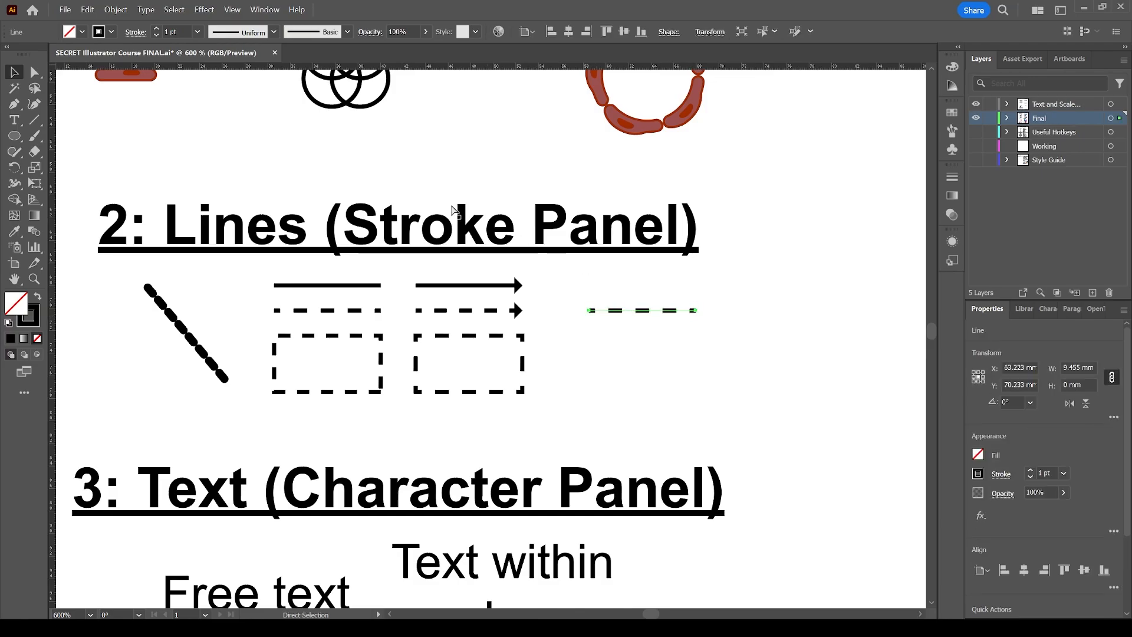
click(134, 34)
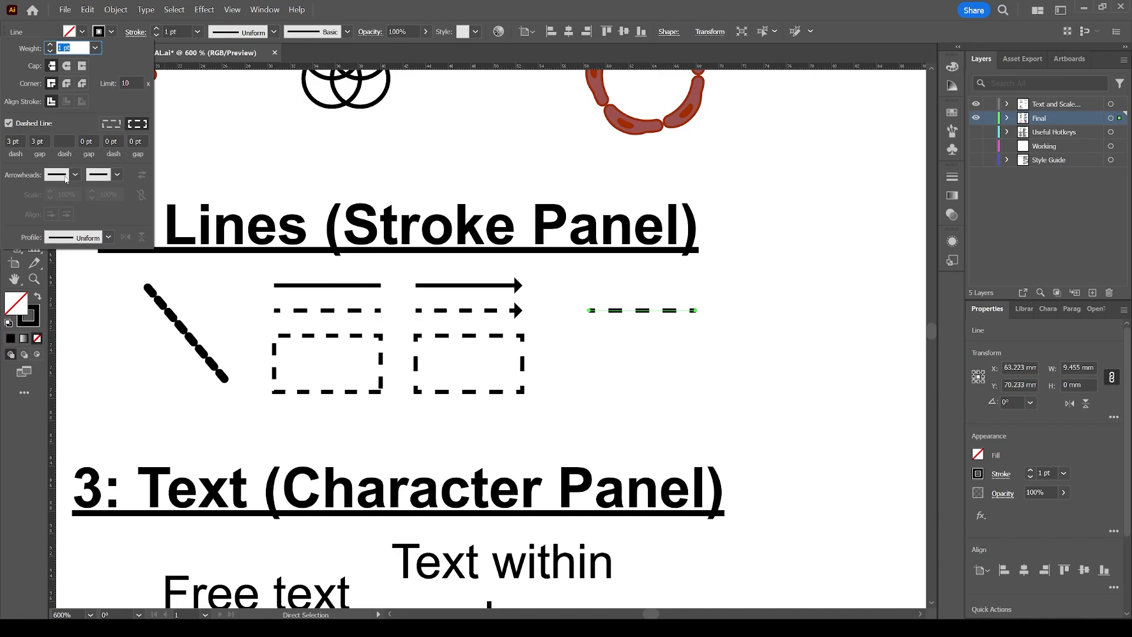
click(116, 175)
click(71, 256)
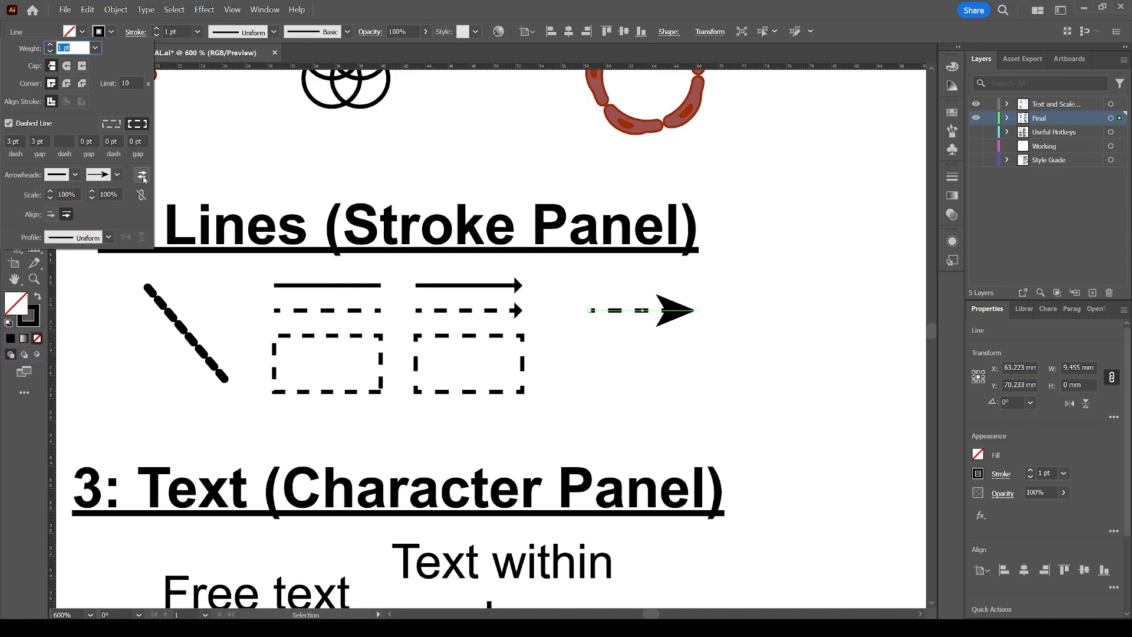
click(142, 176)
click(142, 176)
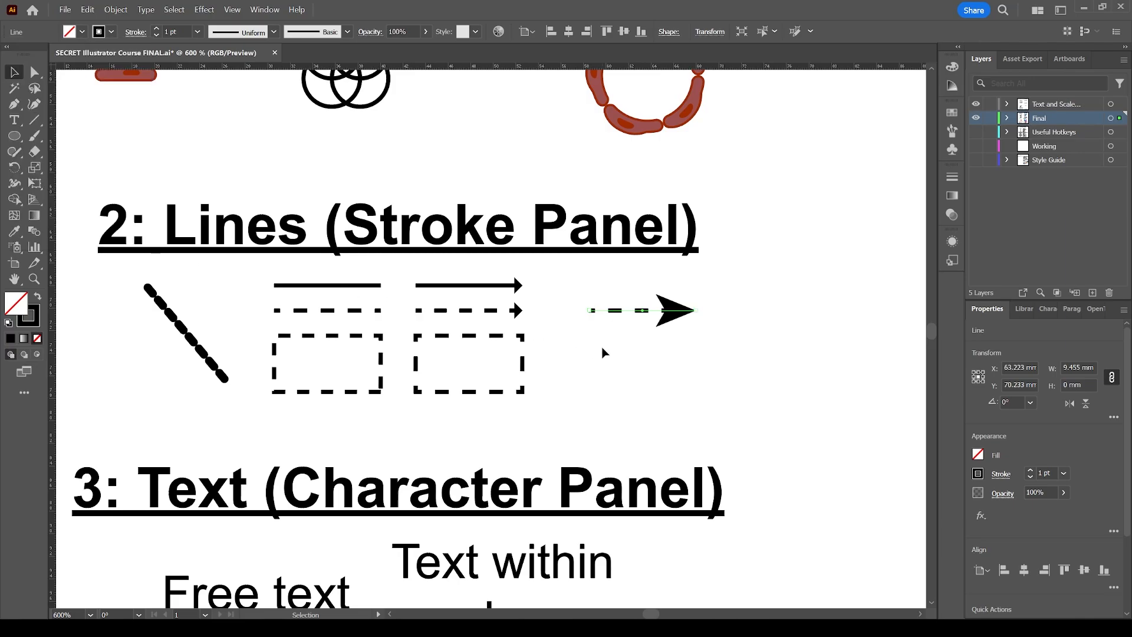
Select and delete the copied arrow line.
click(568, 353)
drag(568, 352, 721, 291)
key(Delete)
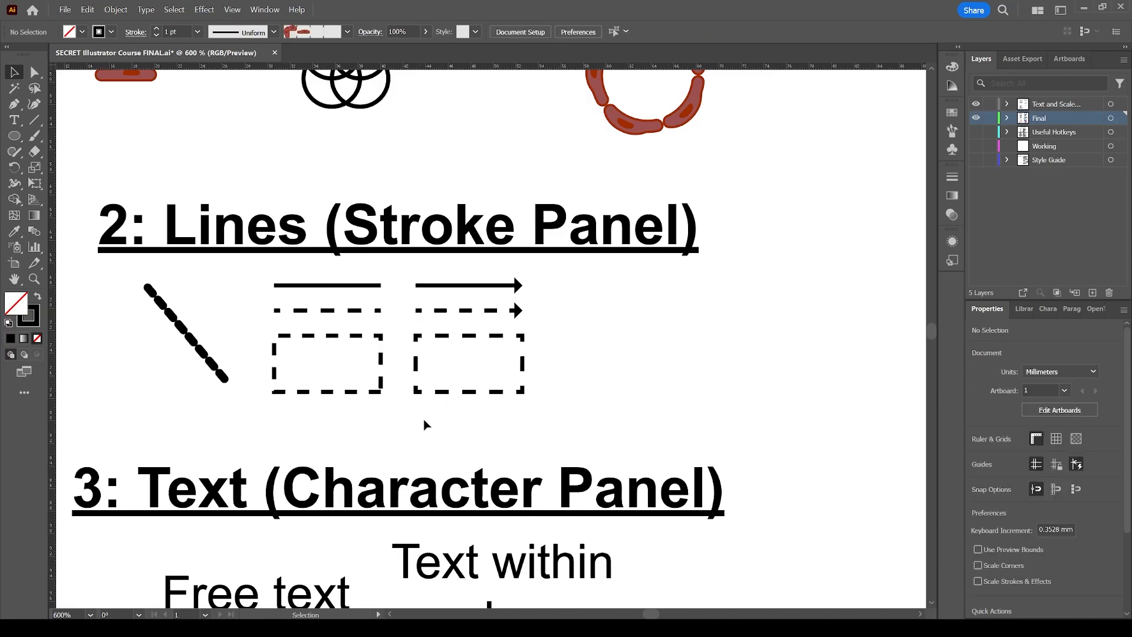
Duplicate the dashed rectangle to the right and apply dash alignment to corners and path ends.
click(462, 392)
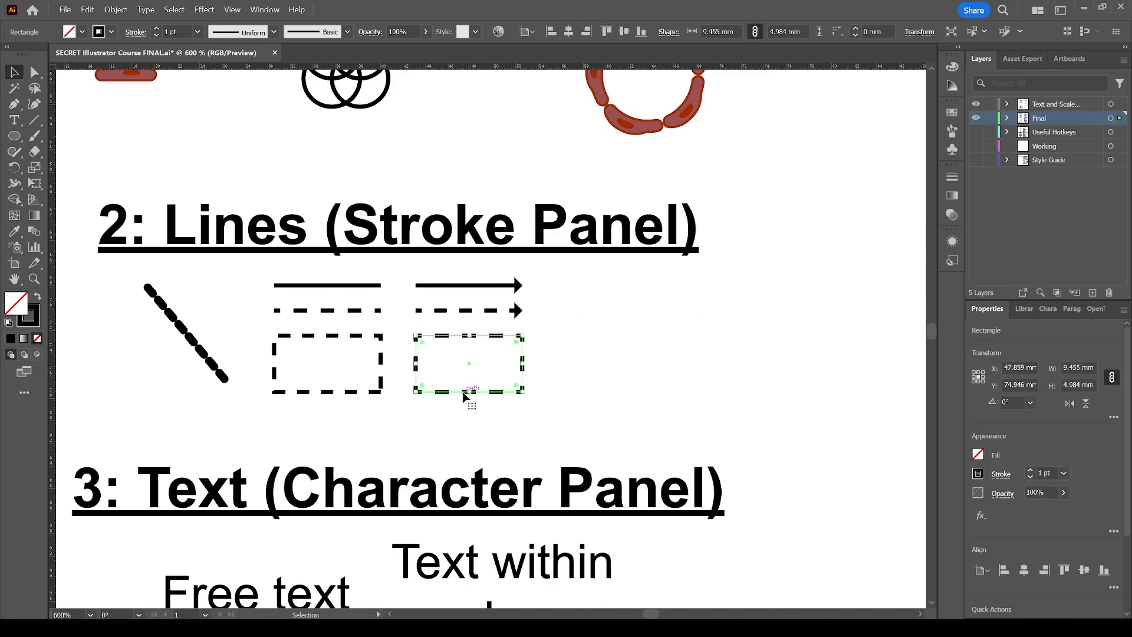
drag(461, 391, 653, 397)
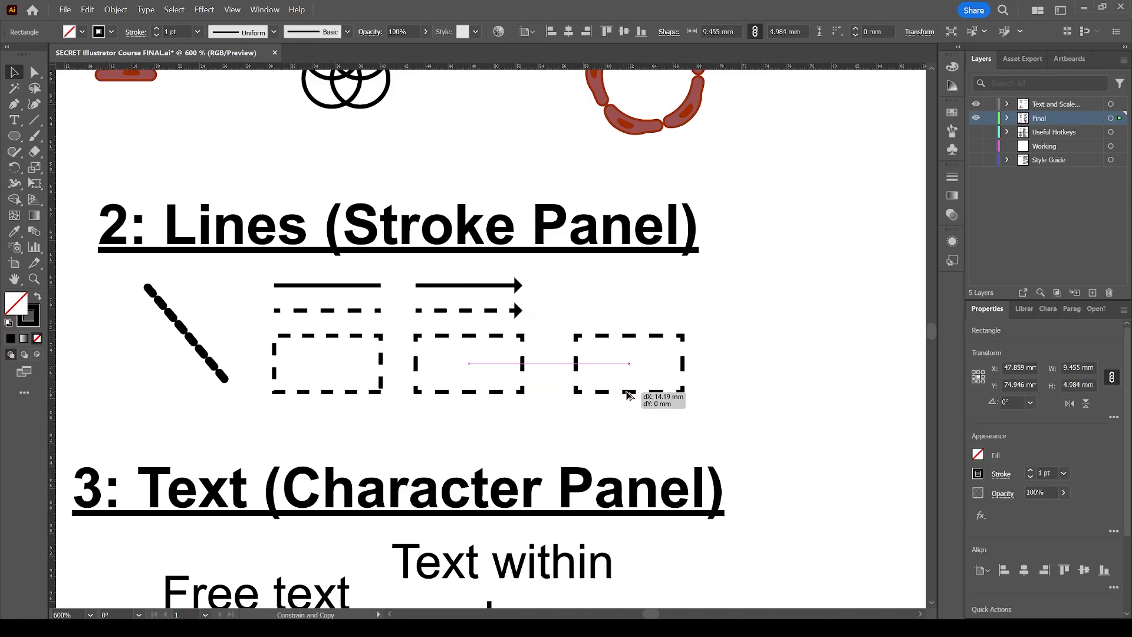
click(136, 32)
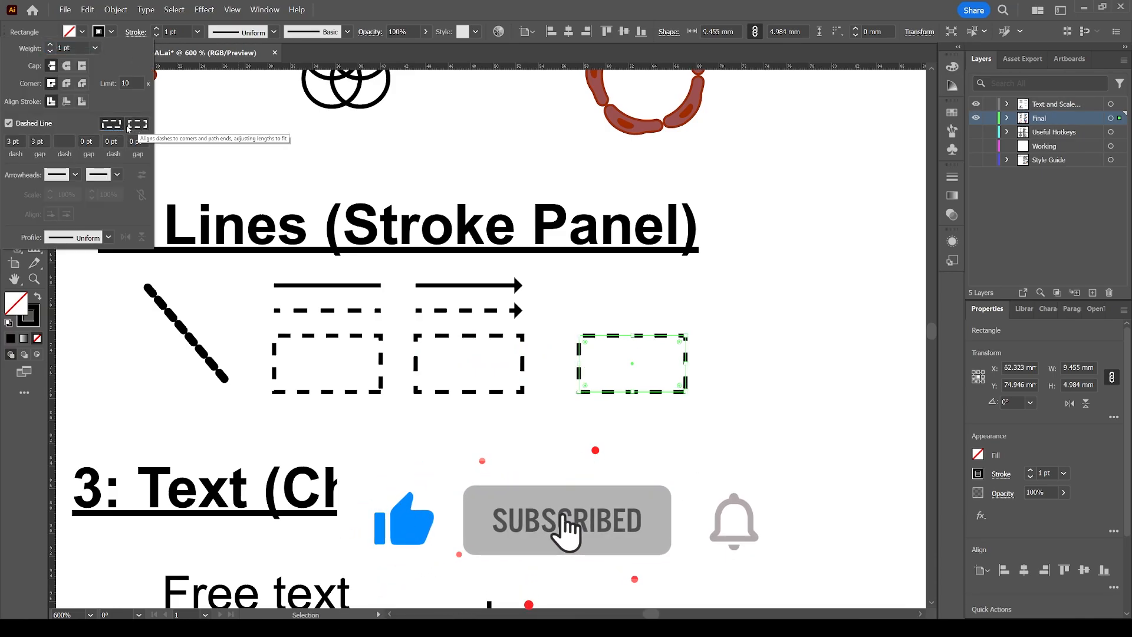
click(137, 125)
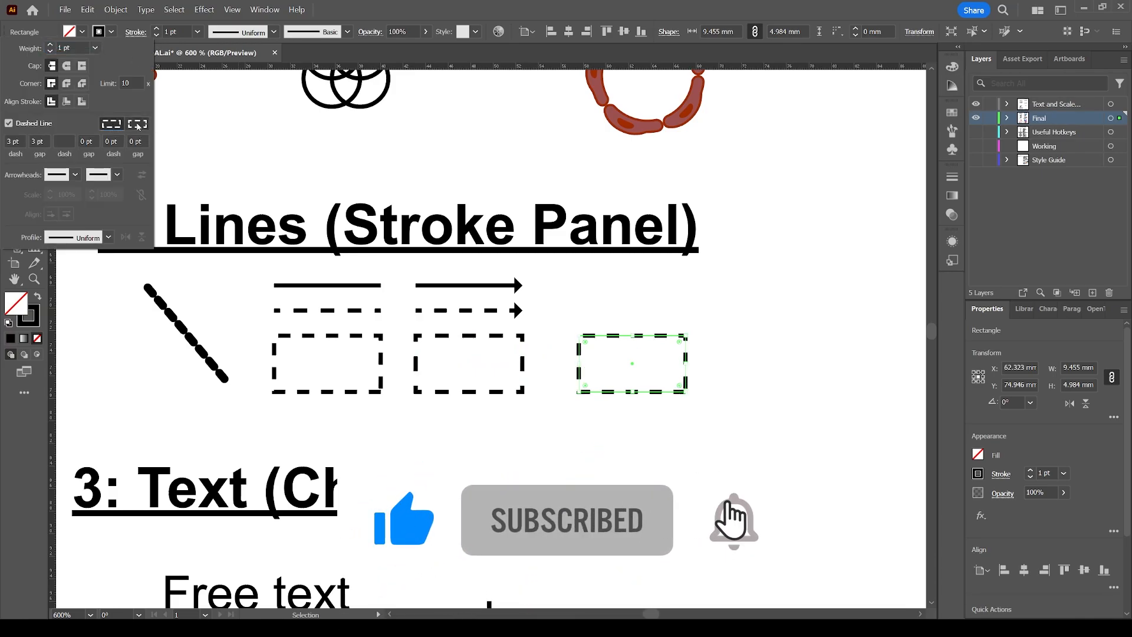
click(590, 318)
click(600, 322)
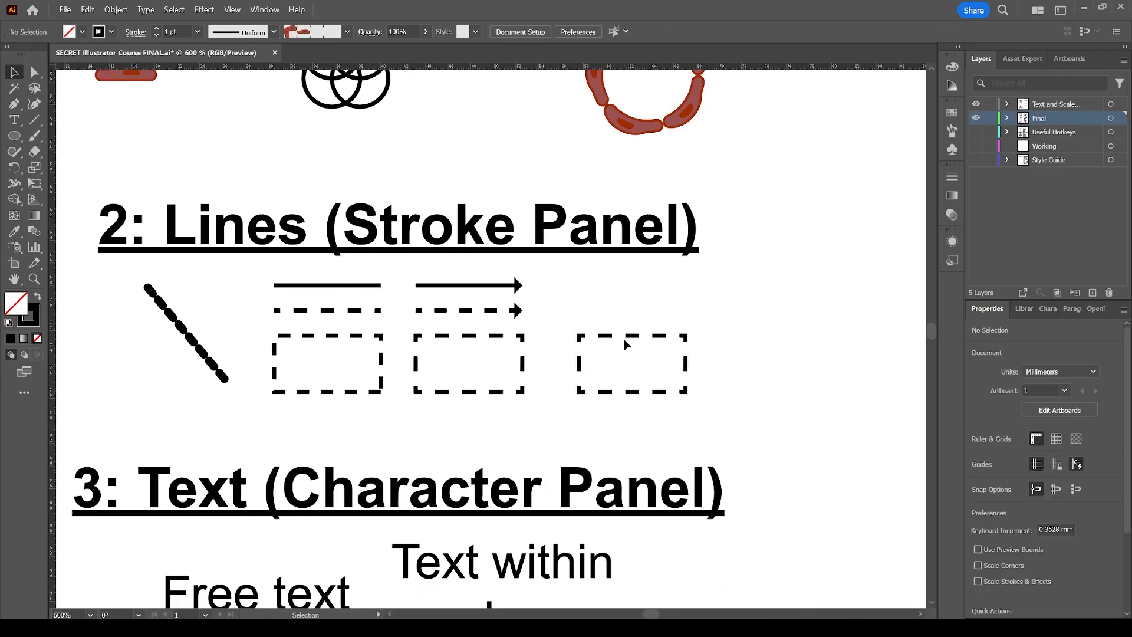
Set the copied rectangle's dashes to 4 pt with 1 pt gaps, preserving exact dash lengths.
click(624, 336)
click(589, 349)
click(660, 335)
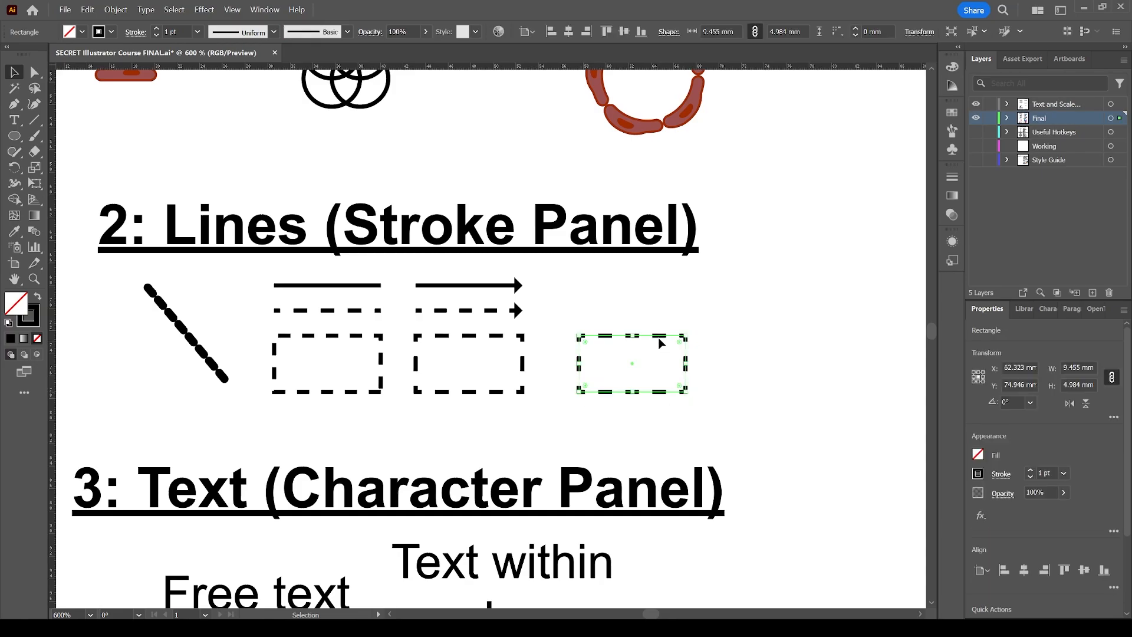
click(135, 32)
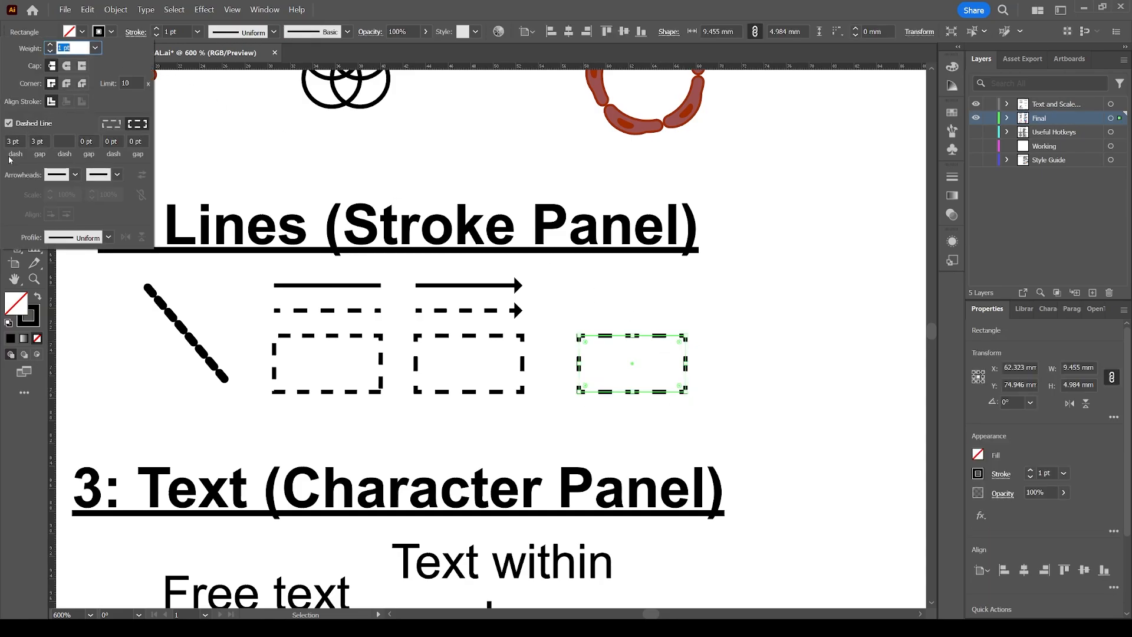
click(9, 141)
text(1)
key(Tab)
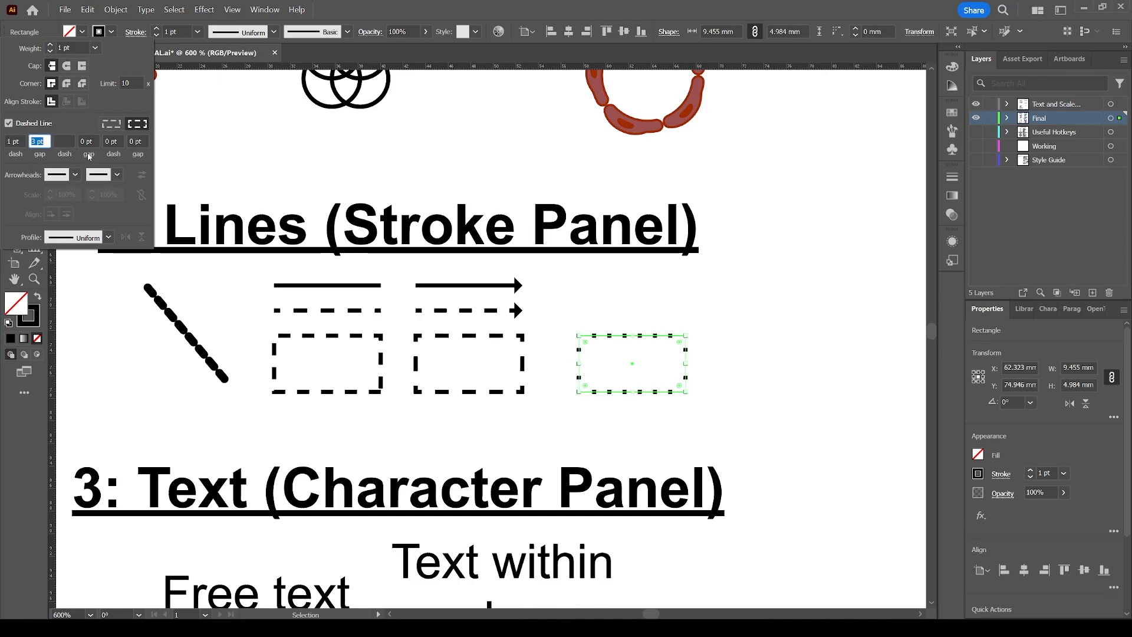
text(1)
key(Tab)
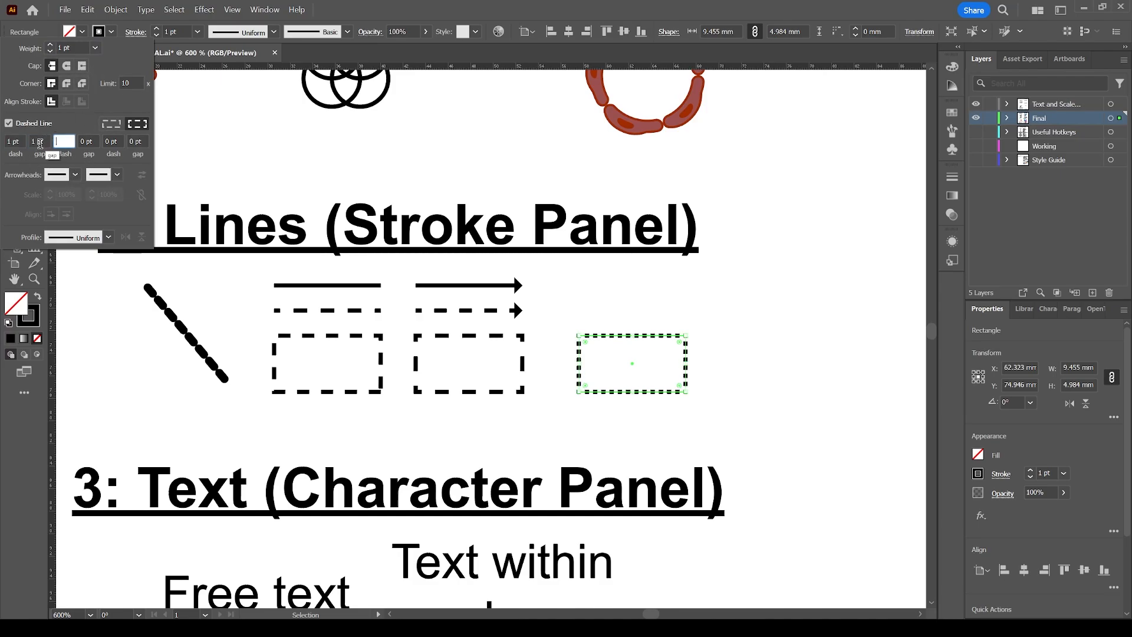
key(shift+Tab)
key(shift+Tab)
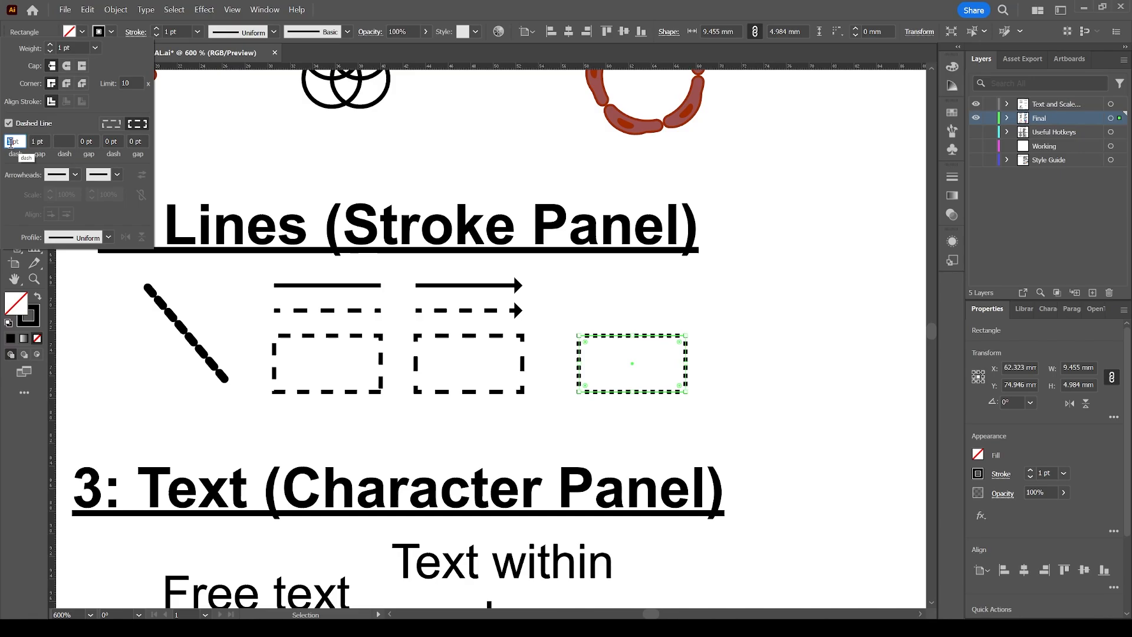
text(4)
key(Tab)
click(112, 124)
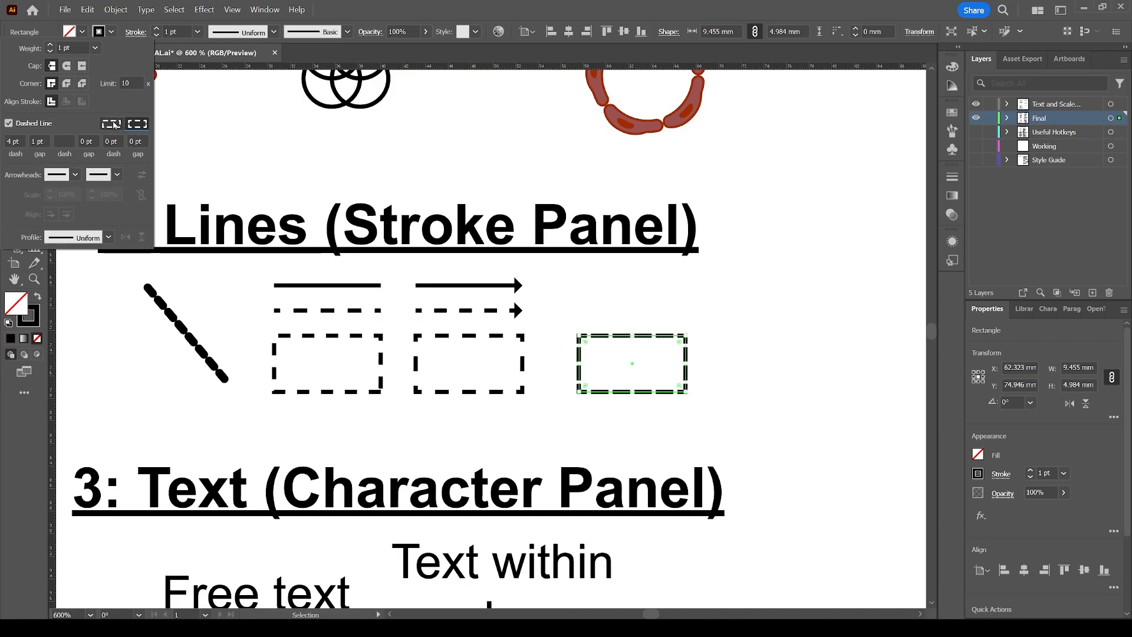
Reselect the copied dashed rectangle and align its dashes to corners and path ends.
click(633, 325)
click(700, 287)
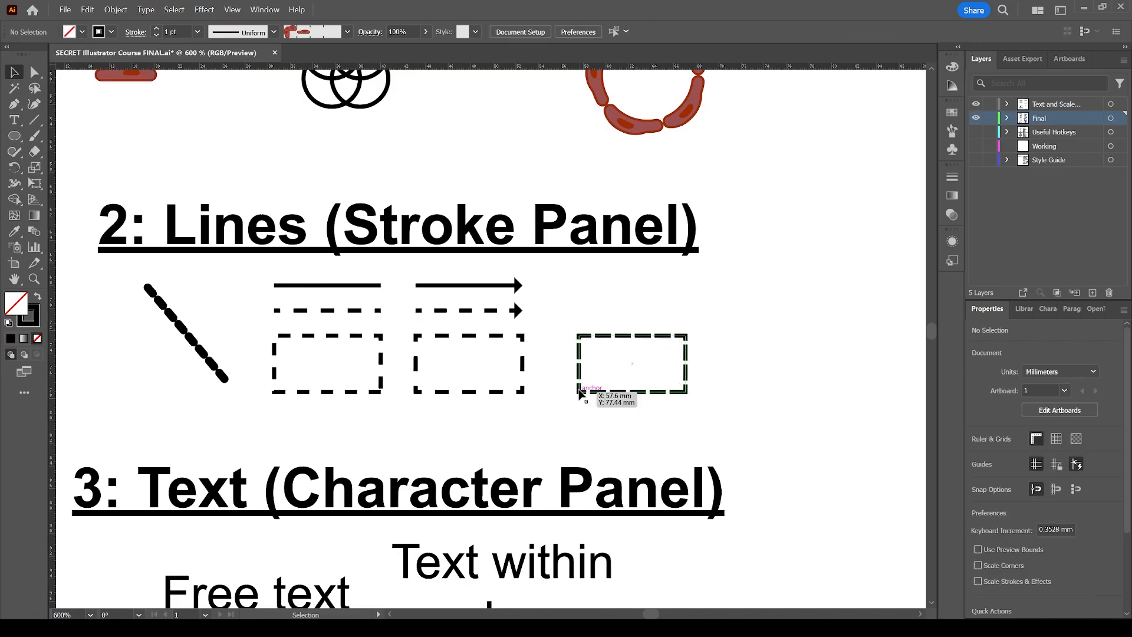
click(642, 341)
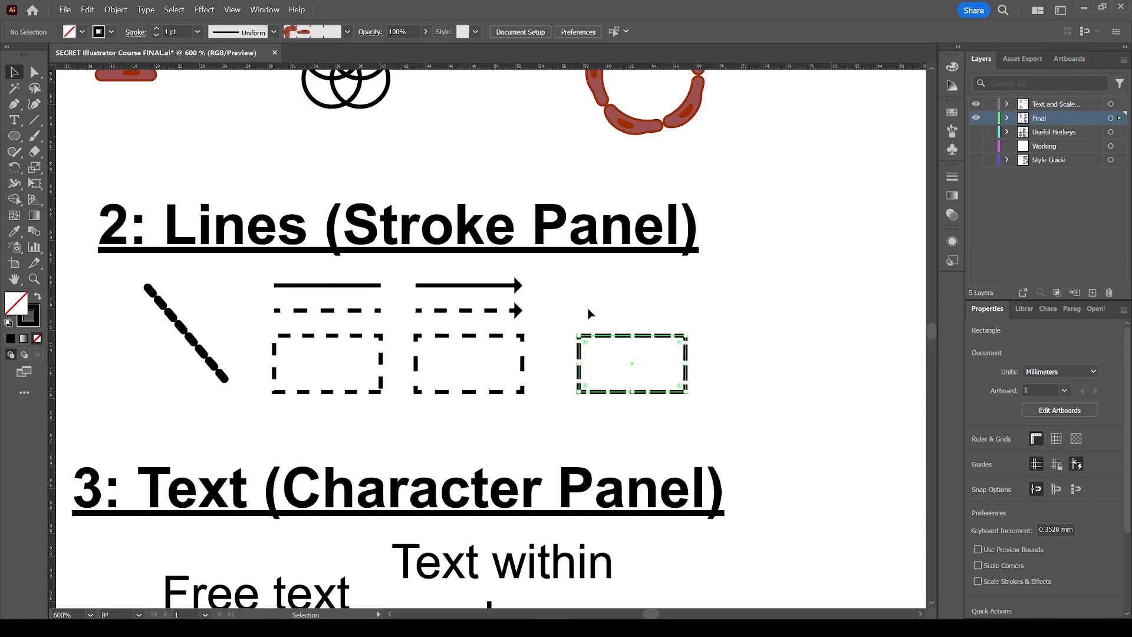
click(136, 32)
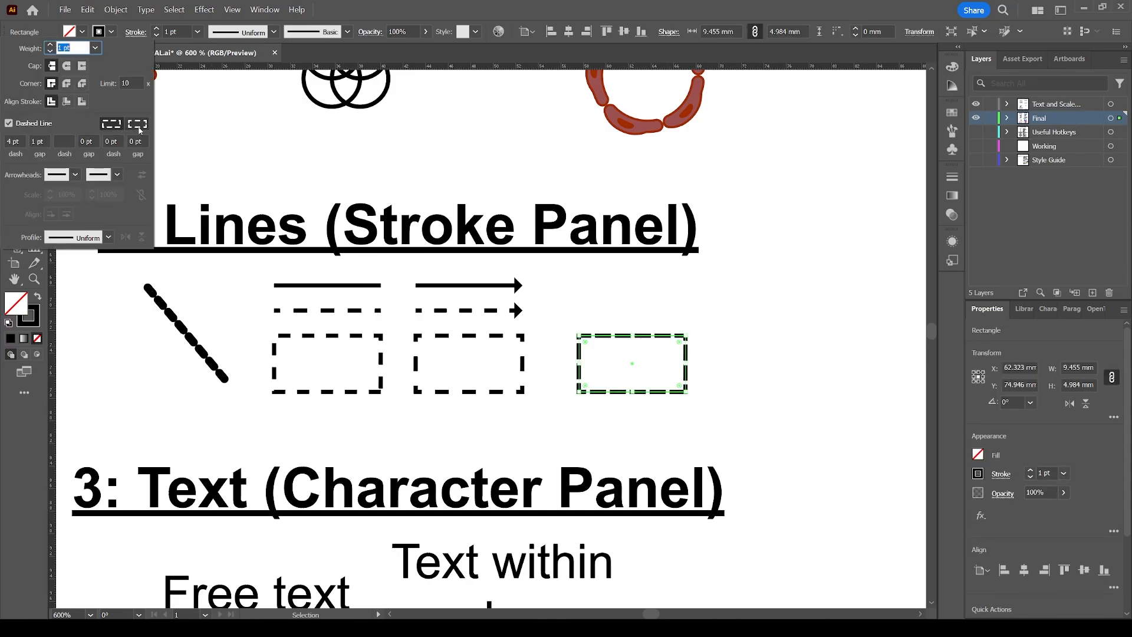
click(138, 127)
Increase the copied rectangle's stroke weight to 3 pt.
click(608, 315)
click(698, 329)
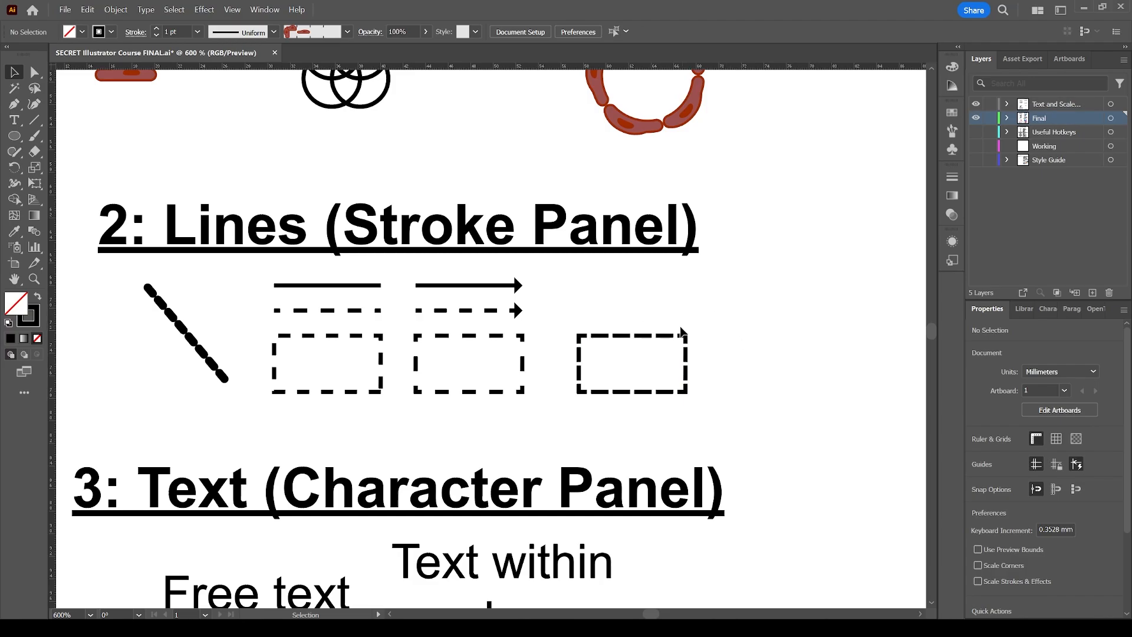
click(671, 342)
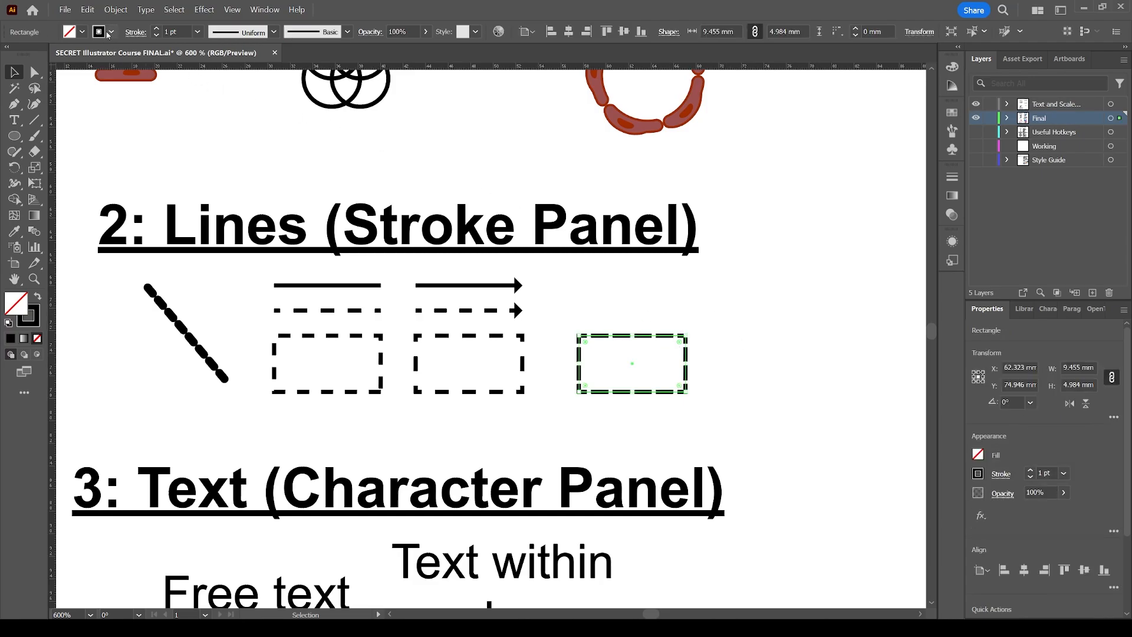
click(157, 29)
click(157, 29)
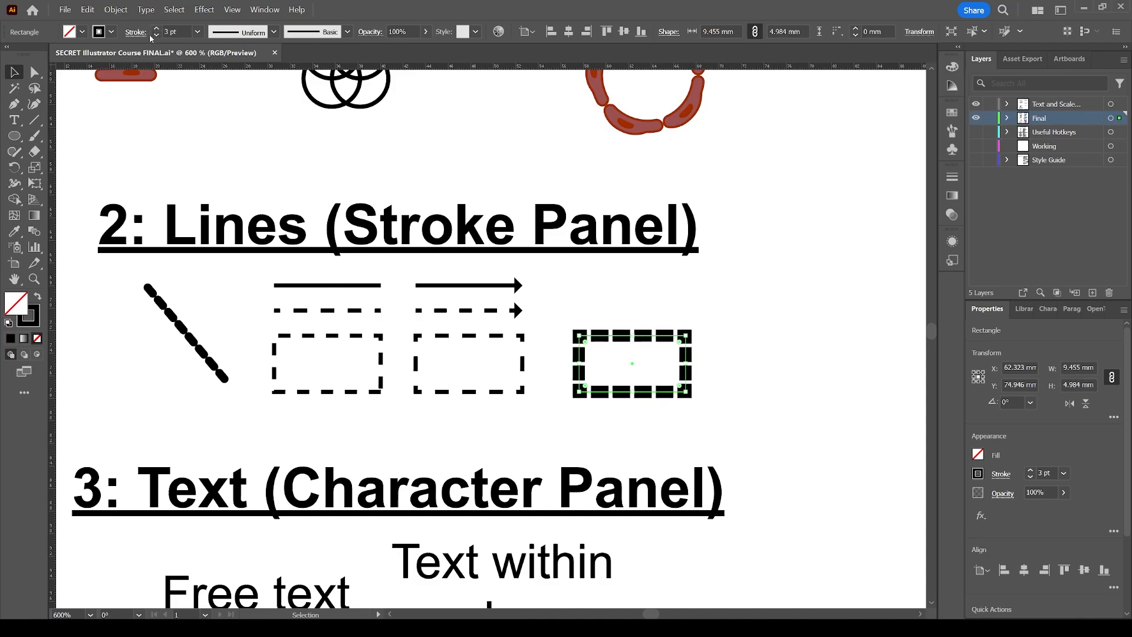
Turn off the dashed line on the copied rectangle to make its stroke solid.
key(ctrl+space)
drag(558, 317, 725, 421)
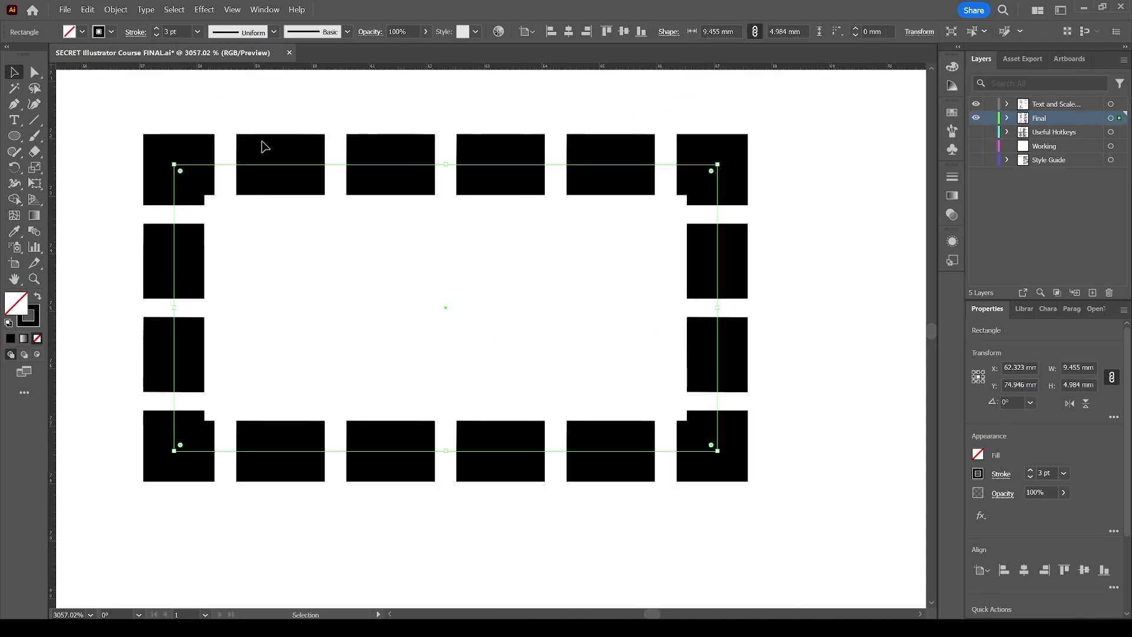
click(137, 32)
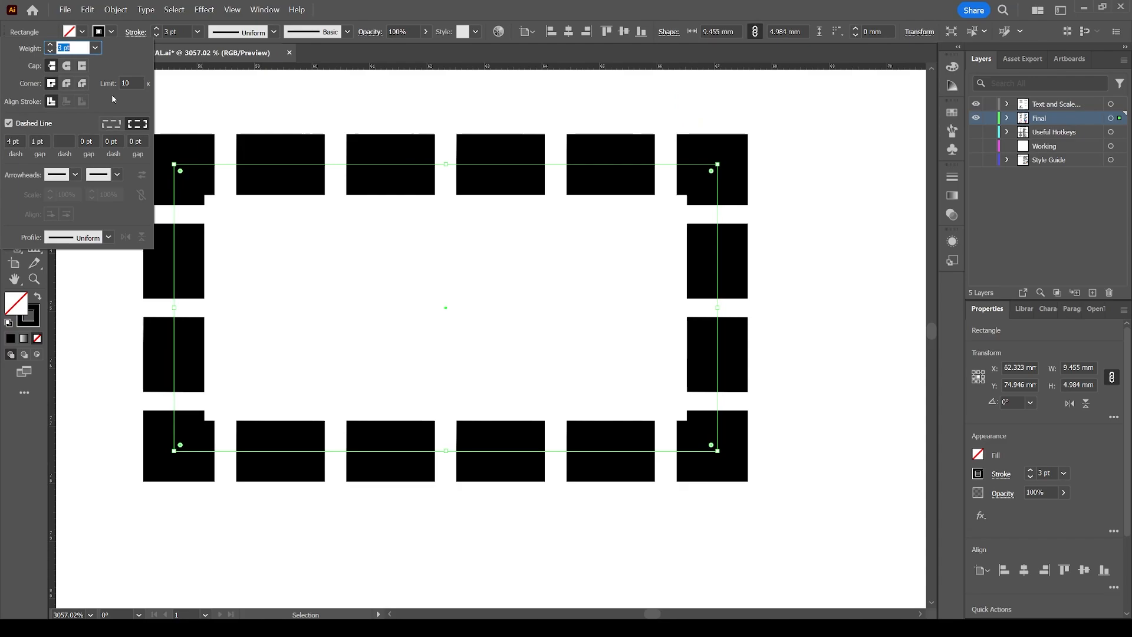
click(8, 123)
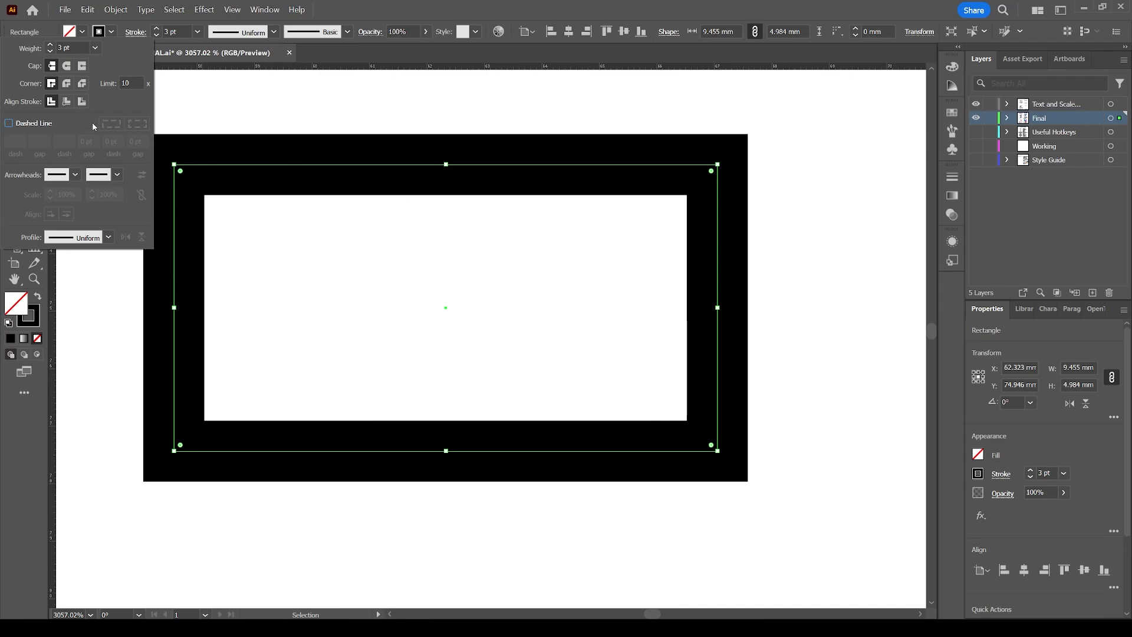
Switch the rectangle's stroke alignment between inside, outside and centre, finishing on centre.
click(67, 101)
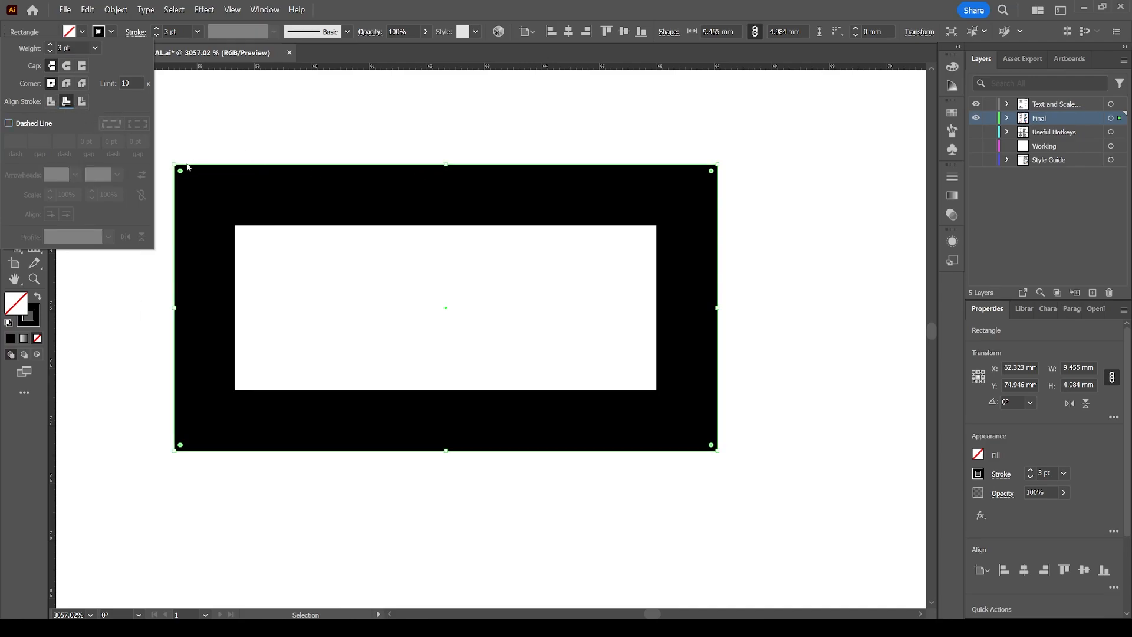
click(82, 101)
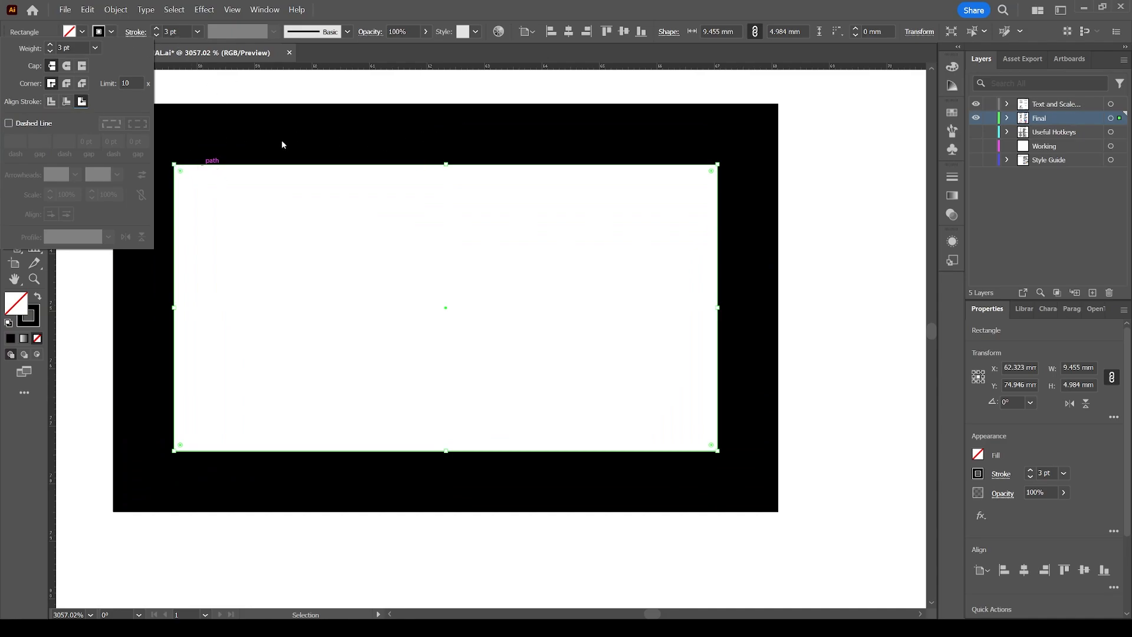
click(66, 102)
click(51, 101)
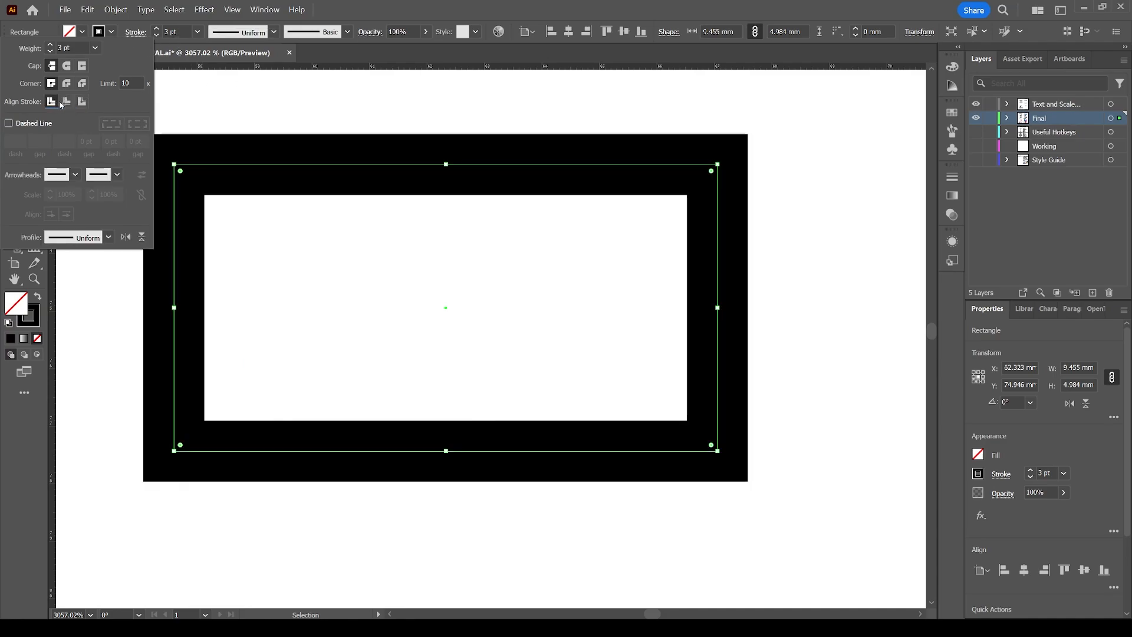
click(67, 102)
click(82, 102)
click(52, 101)
click(273, 121)
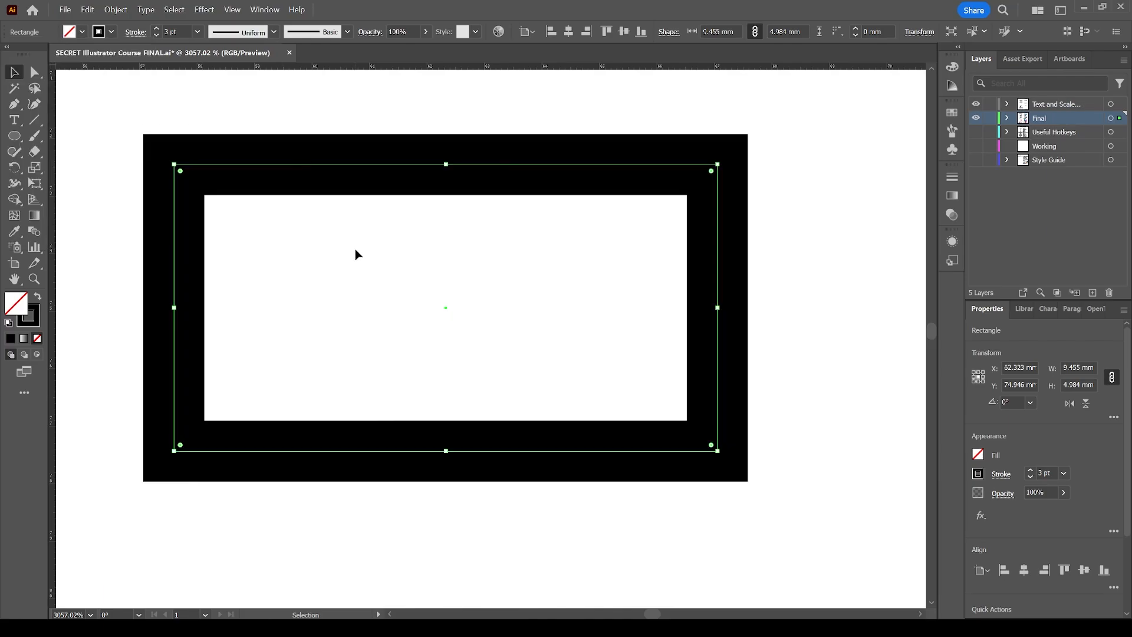
Create a single line of point text with sample gibberish beside the text examples, then delete it.
key(z)
alt+click(411, 352)
alt+click(429, 375)
alt+click(388, 380)
alt+click(425, 328)
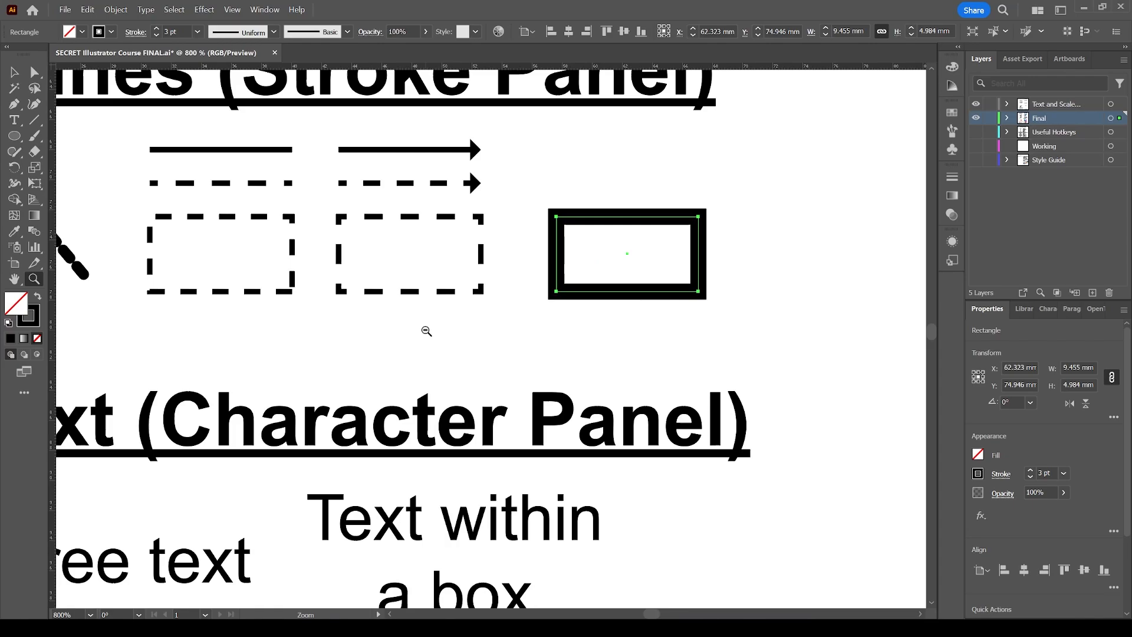
alt+click(454, 331)
scroll(450, 329, down, 2)
key(v)
click(442, 289)
key(z)
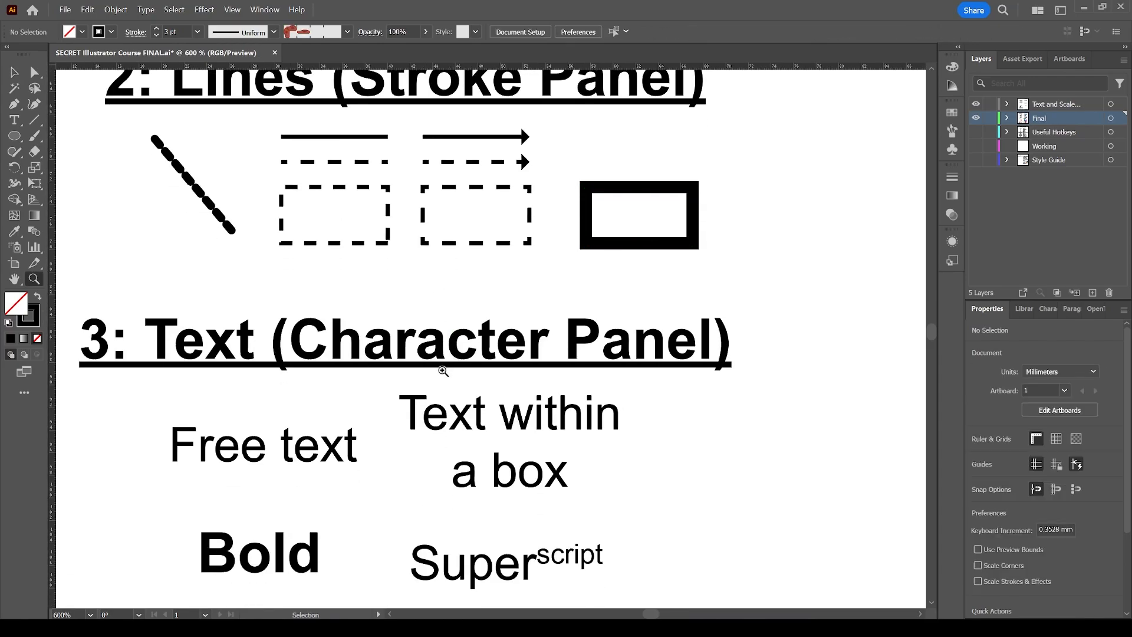
alt+click(449, 421)
key(v)
scroll(456, 376, down, 3)
scroll(458, 378, down, 2)
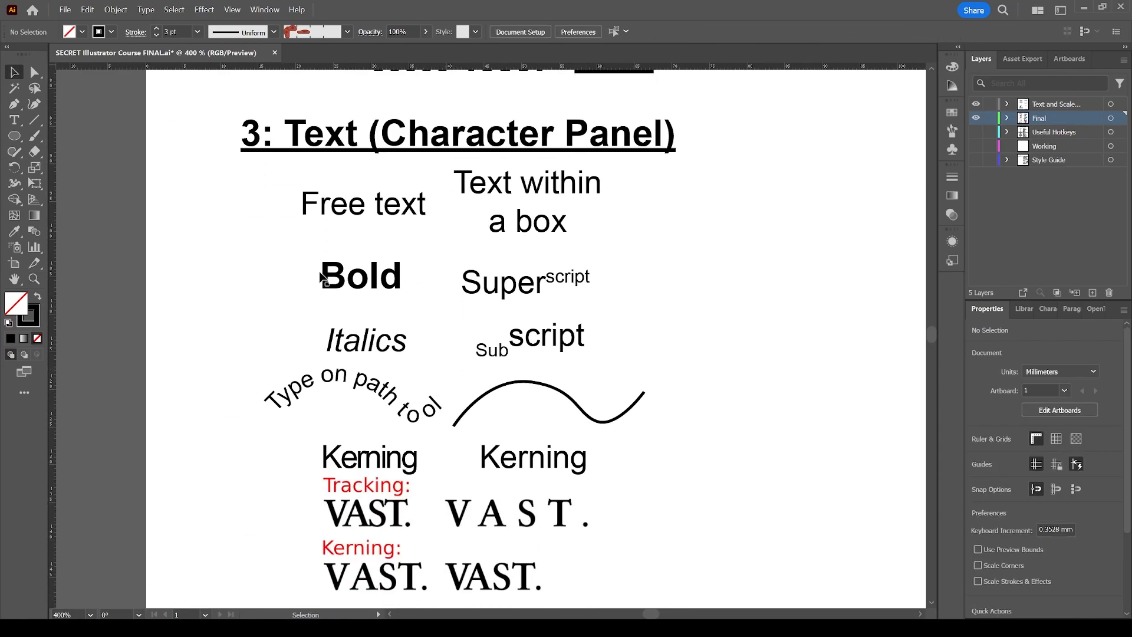
scroll(255, 231, left, 1)
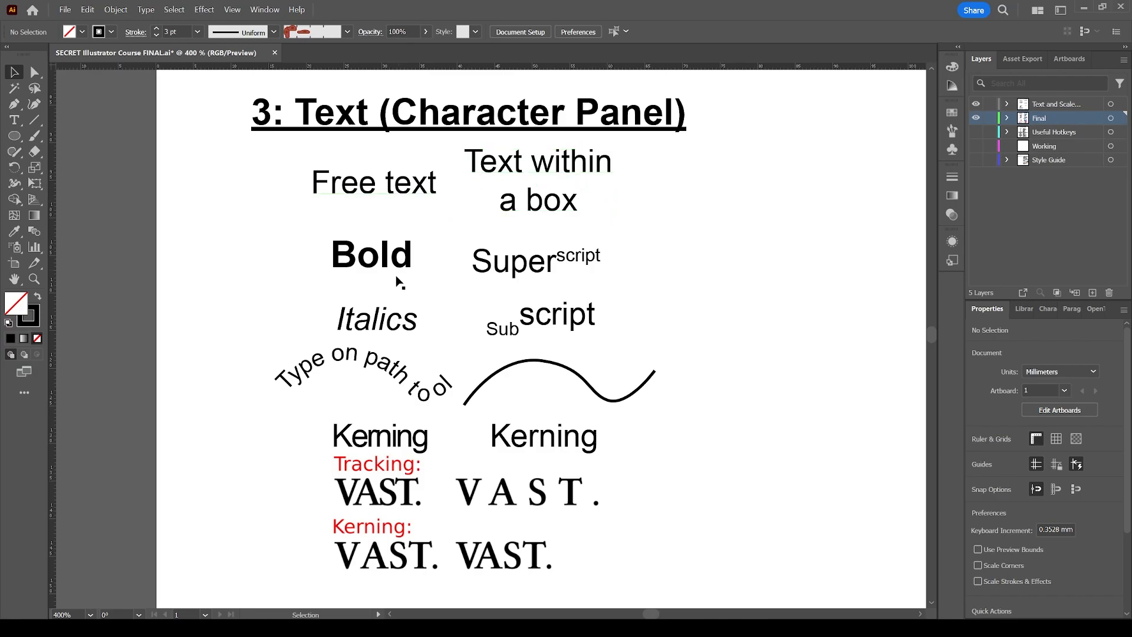
key(t)
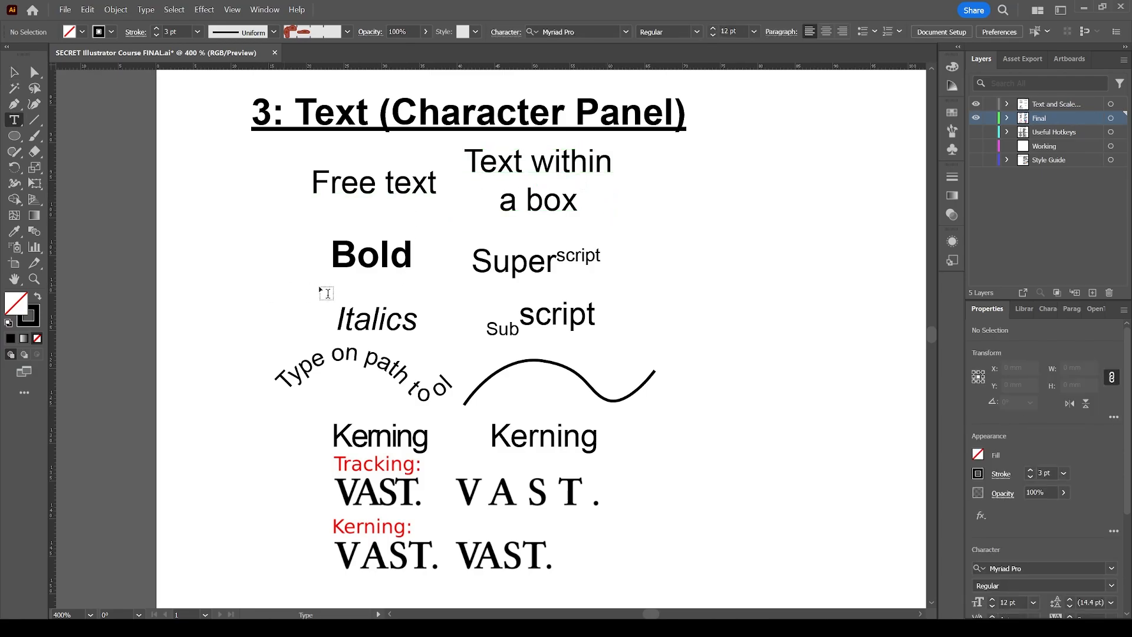
click(683, 211)
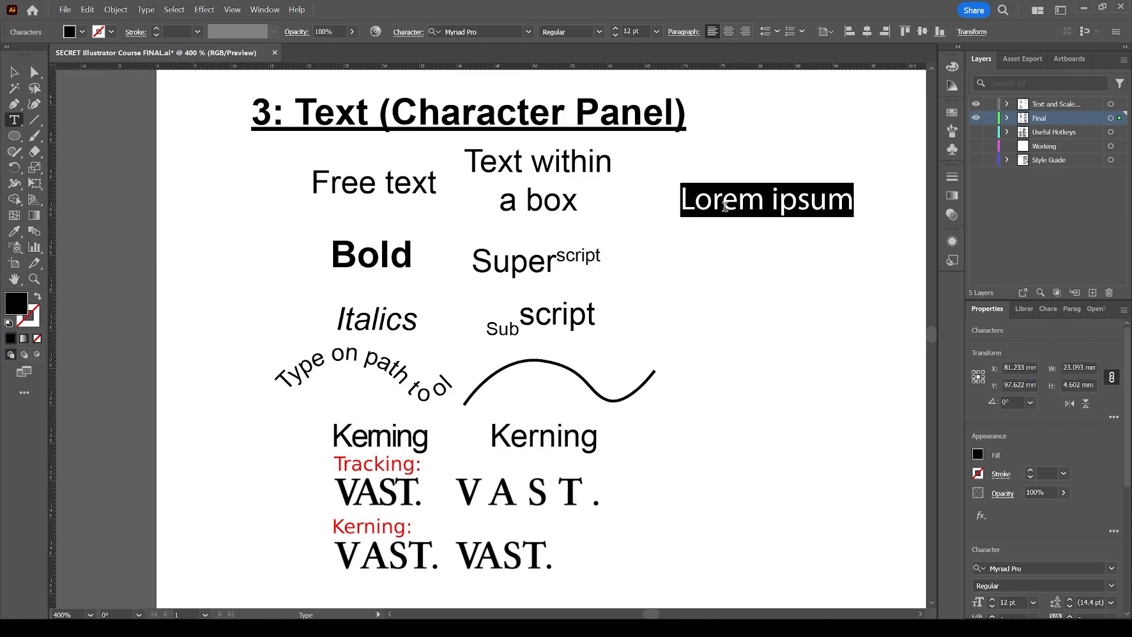
text(s;sldfksdlf;sdl)
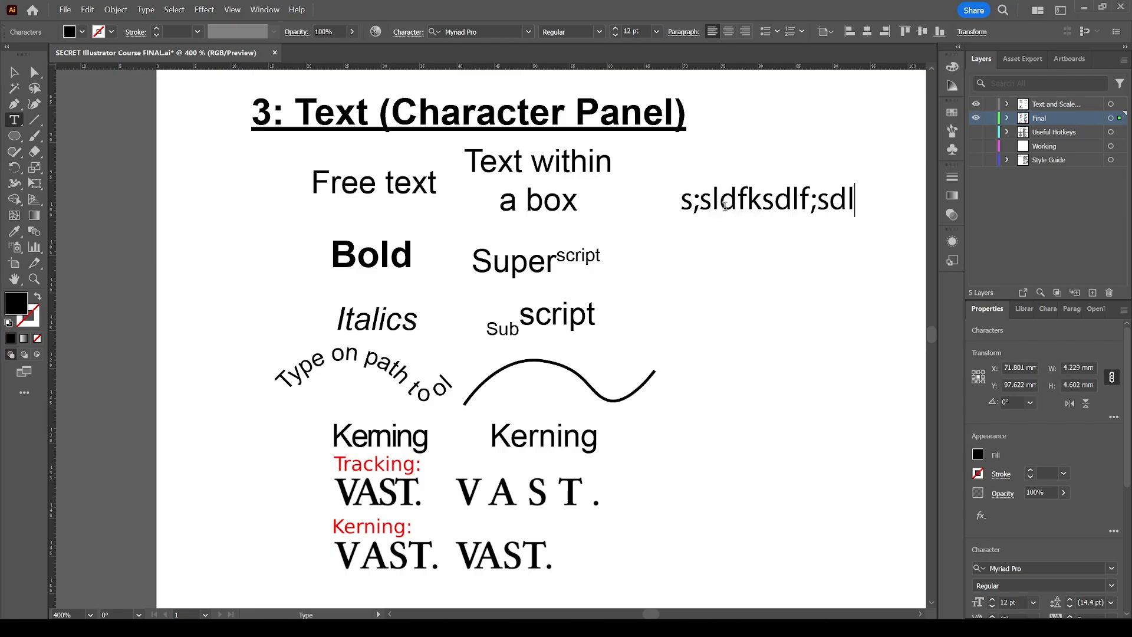
text(fds;s;f)
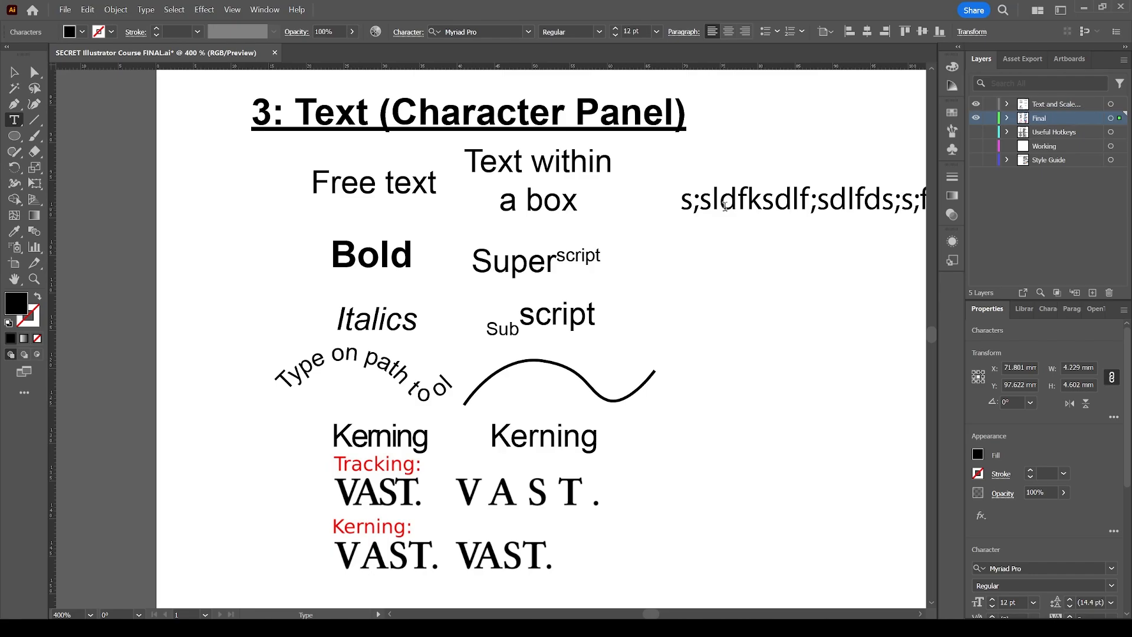
scroll(726, 212, right, 4)
text(ss)
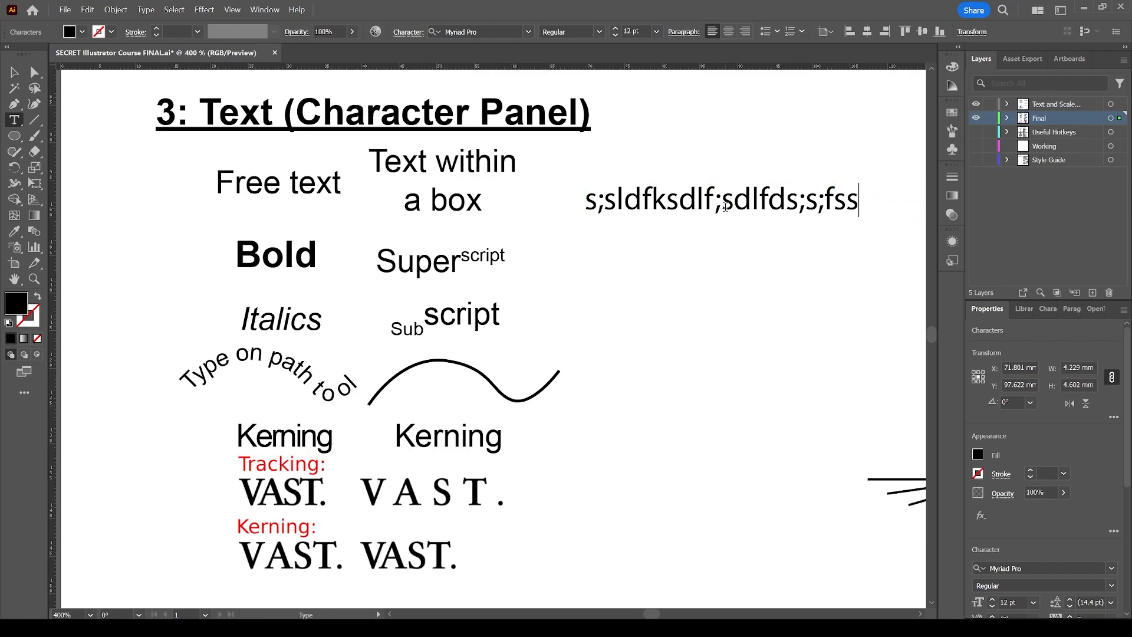
text(dfsdf sd;flskdf;f)
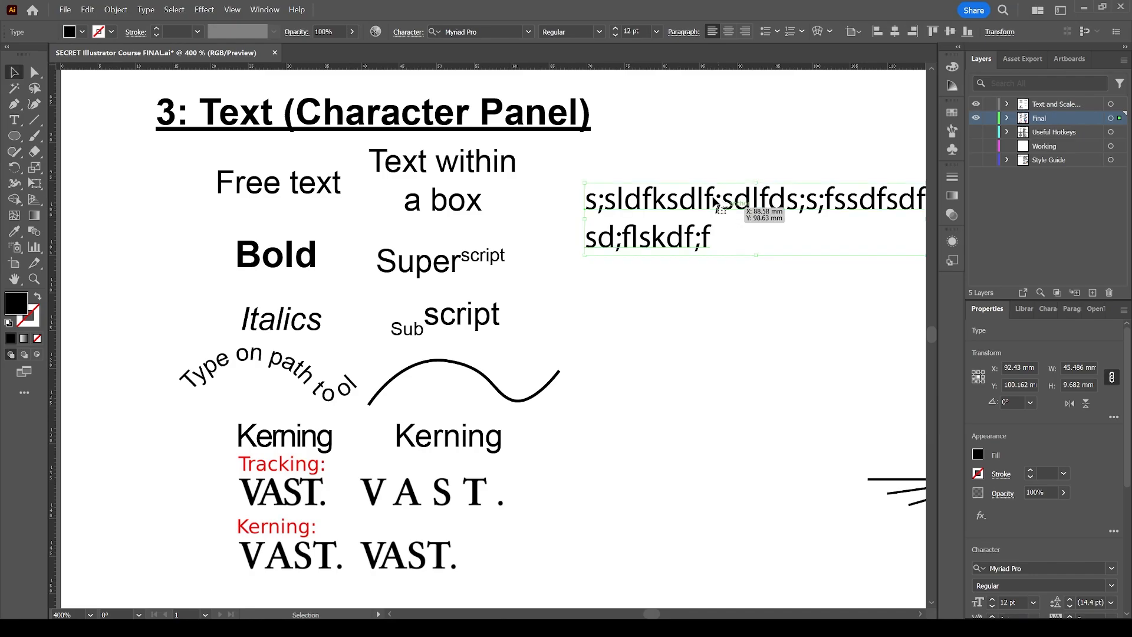
key(Escape)
key(Delete)
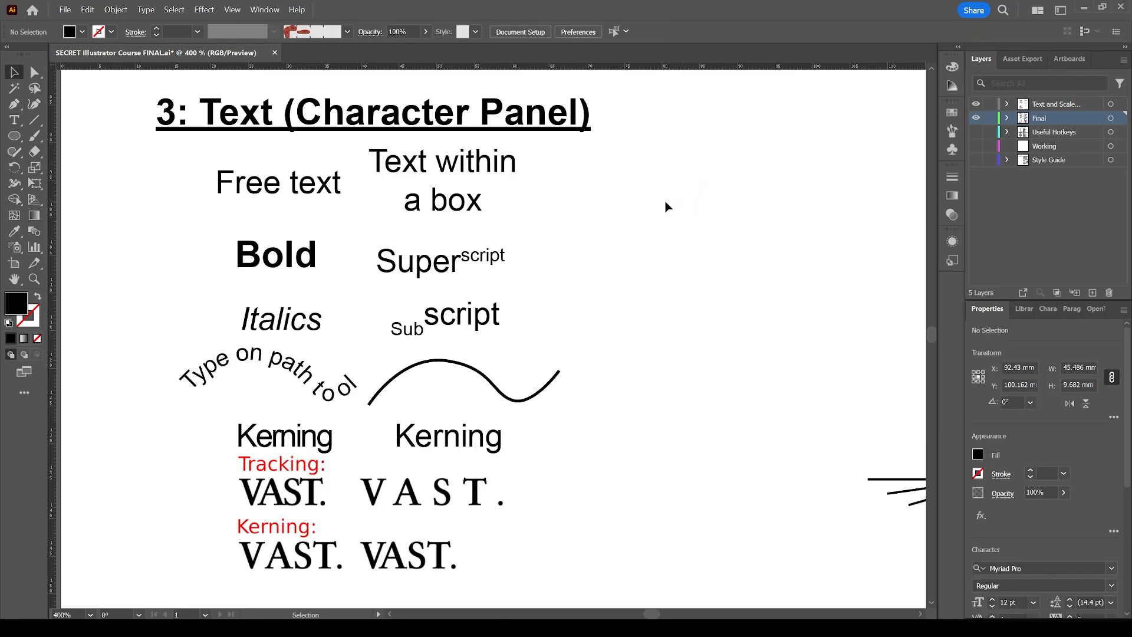
Draw an area text box beside the examples, fill it with gibberish text, then delete it.
key(t)
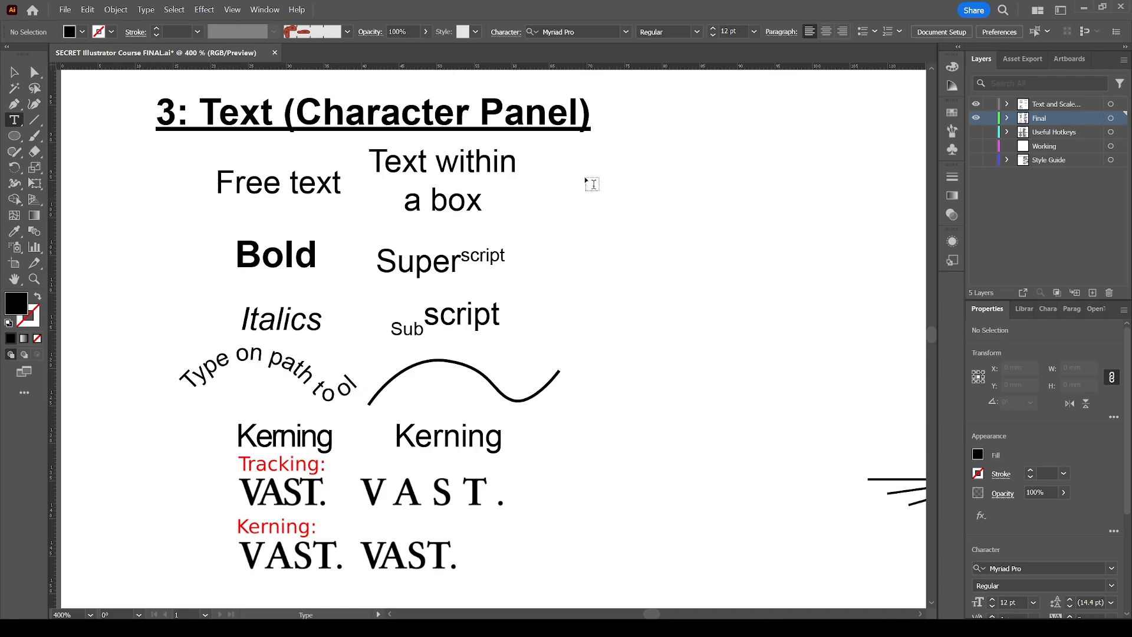
drag(586, 174, 803, 283)
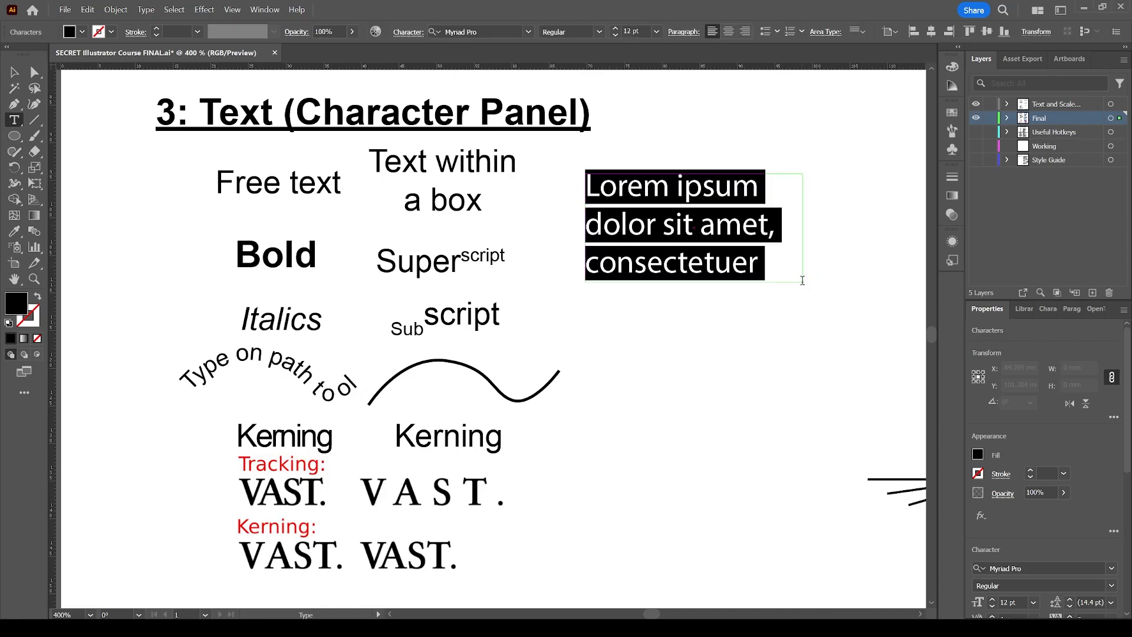
text(s;d)
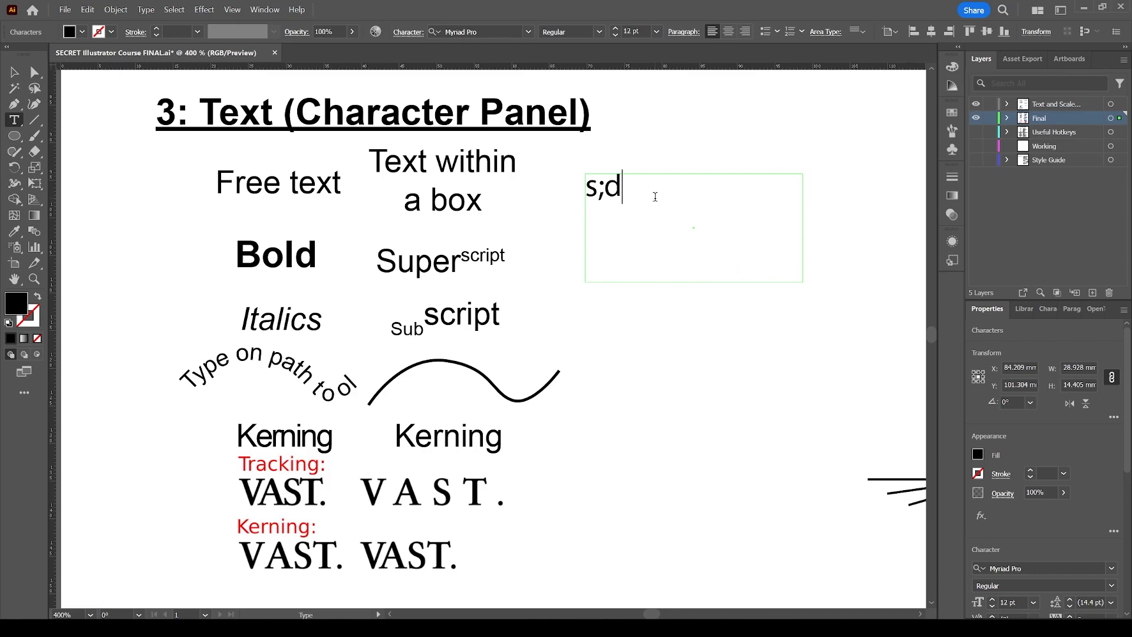
text(lfk;sldf;sldfjf;sldfkj;sldkfj;sldfkj;sldkfj)
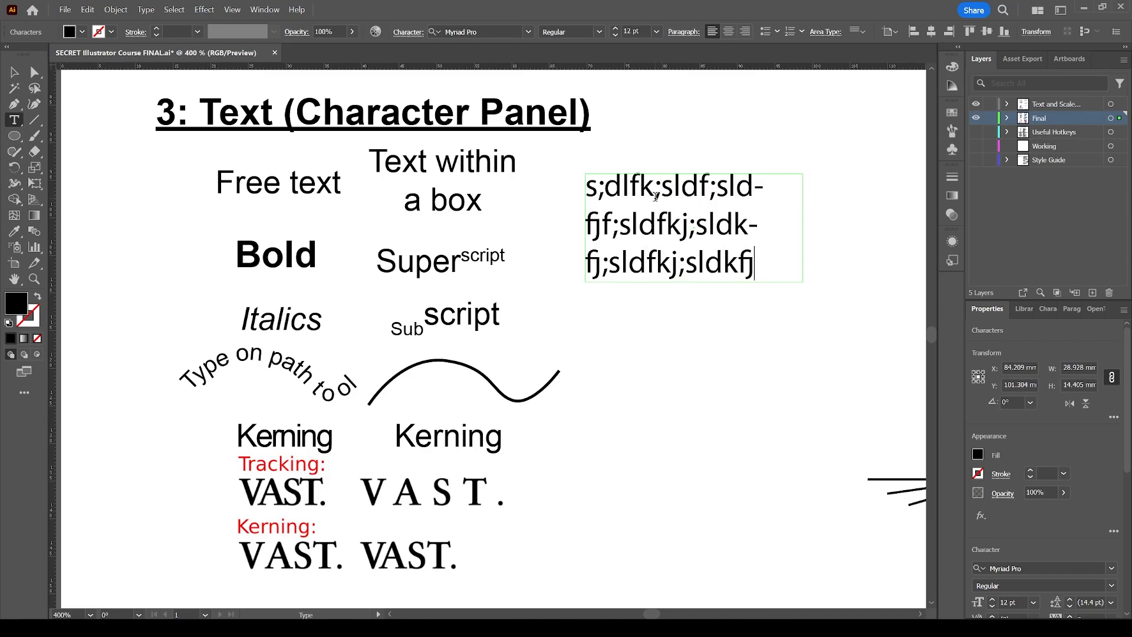
key(Escape)
key(Delete)
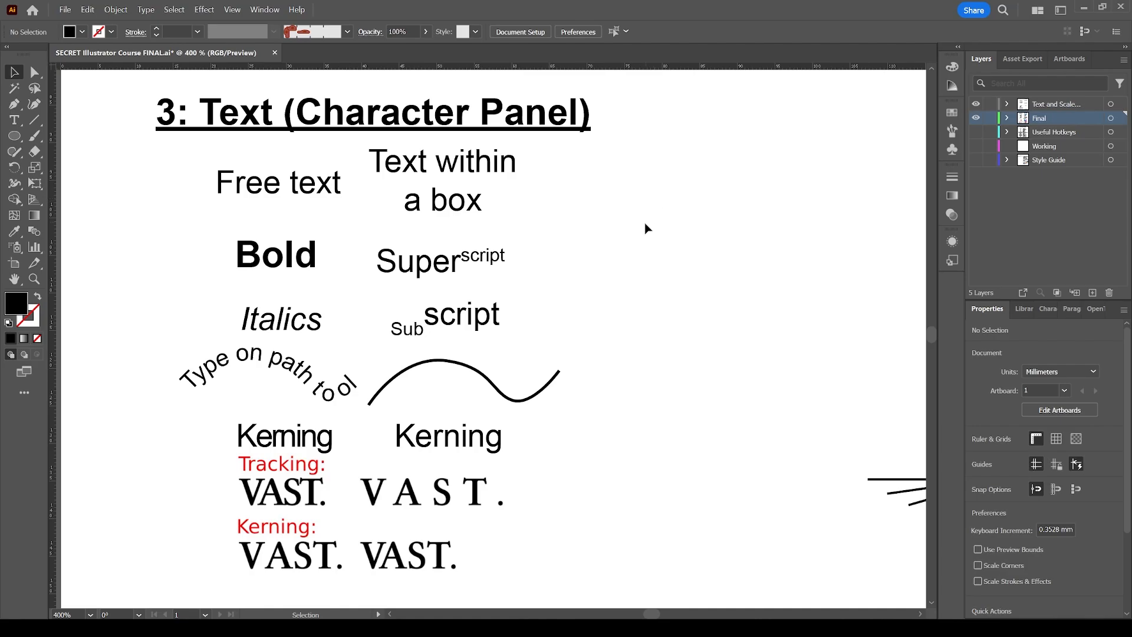
Create point text reading "sadfsadfasdfsdf" with a second line "sdfsdf" beside the text examples.
key(t)
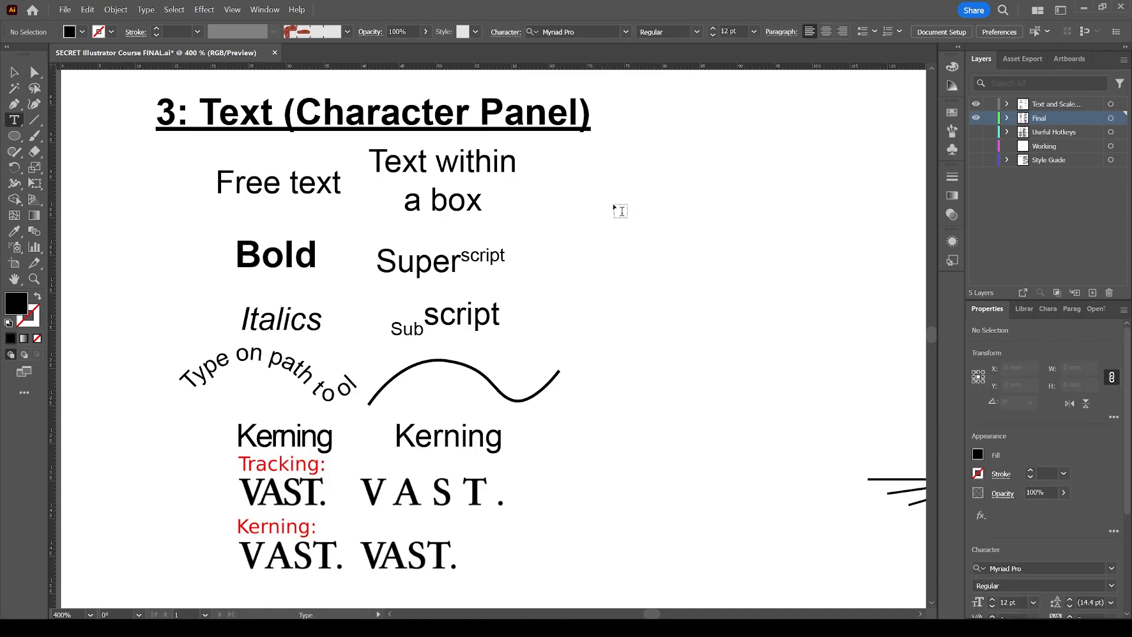
click(595, 190)
text(sadfsadfasdfsdf)
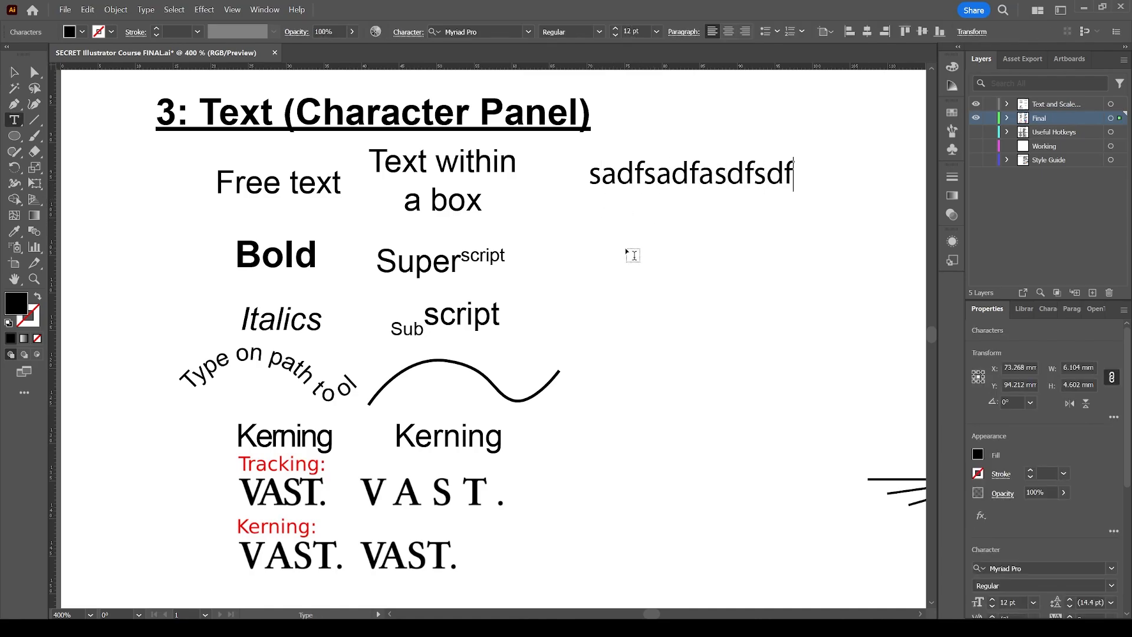
key(Return)
text(sdfsdf)
key(Escape)
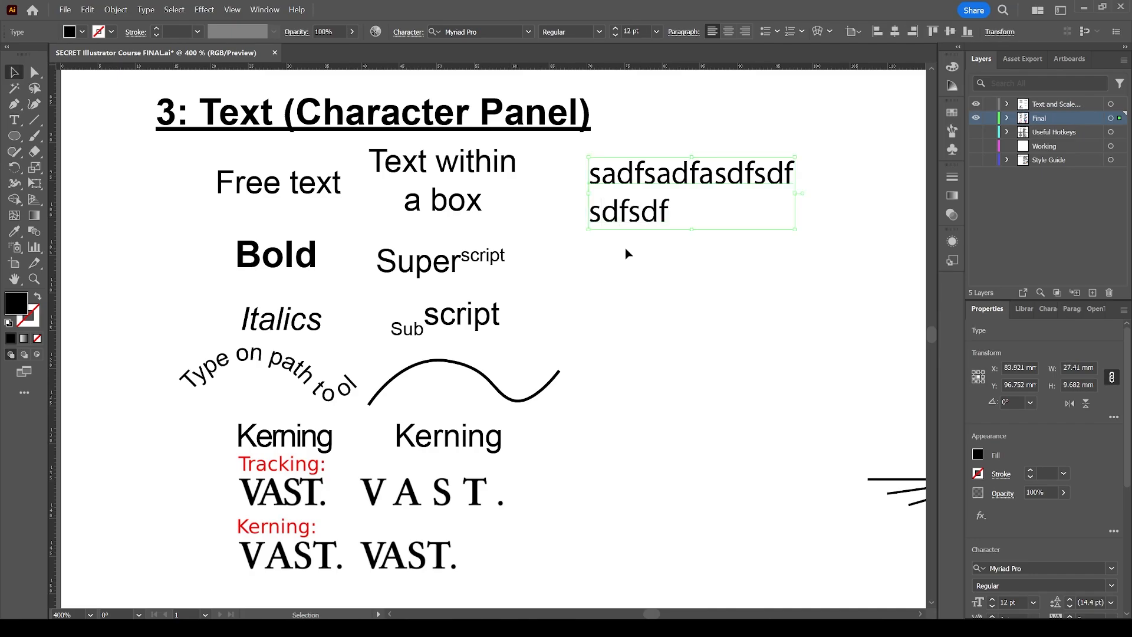
Draw an area text box below the point text, fill it with gibberish, then delete it together with the point text.
click(632, 266)
key(t)
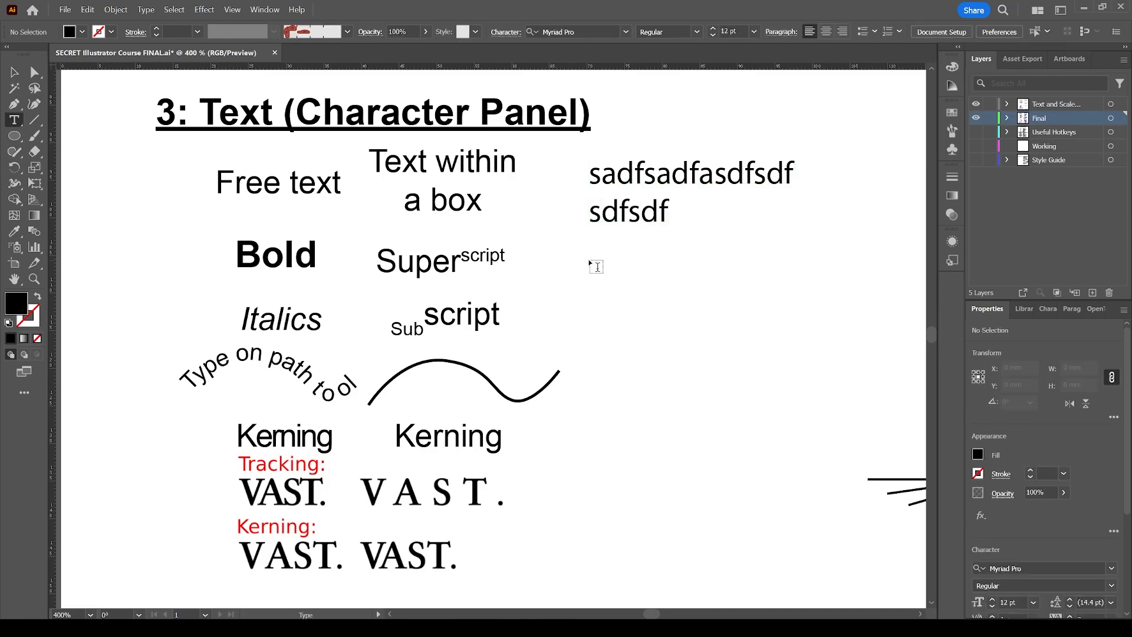
drag(589, 260, 825, 340)
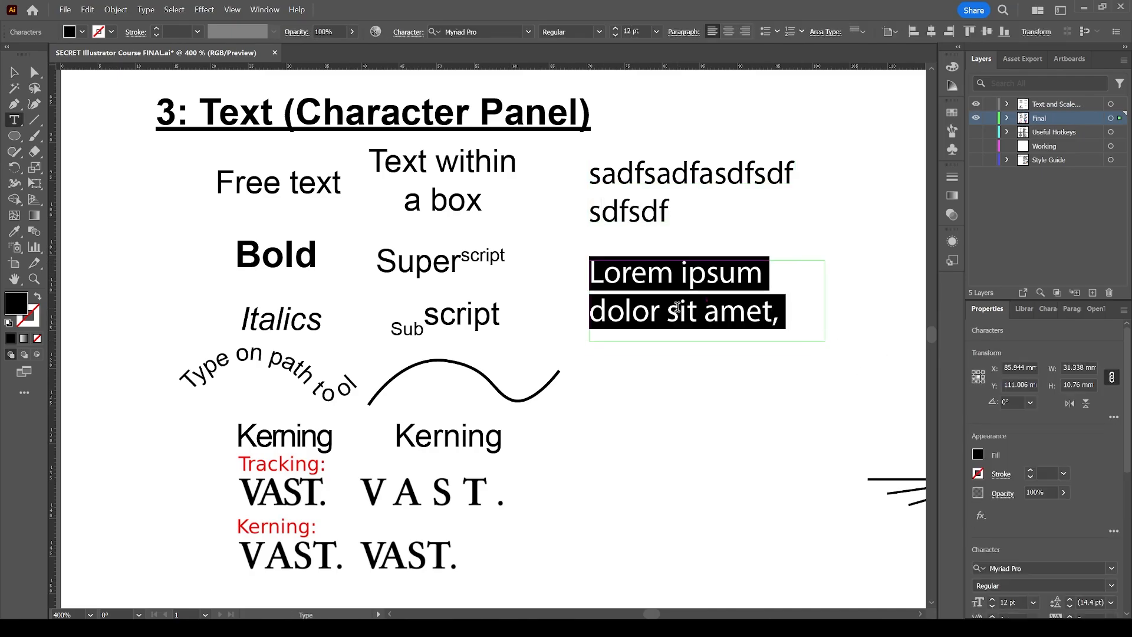
text(s;dflks;lf)
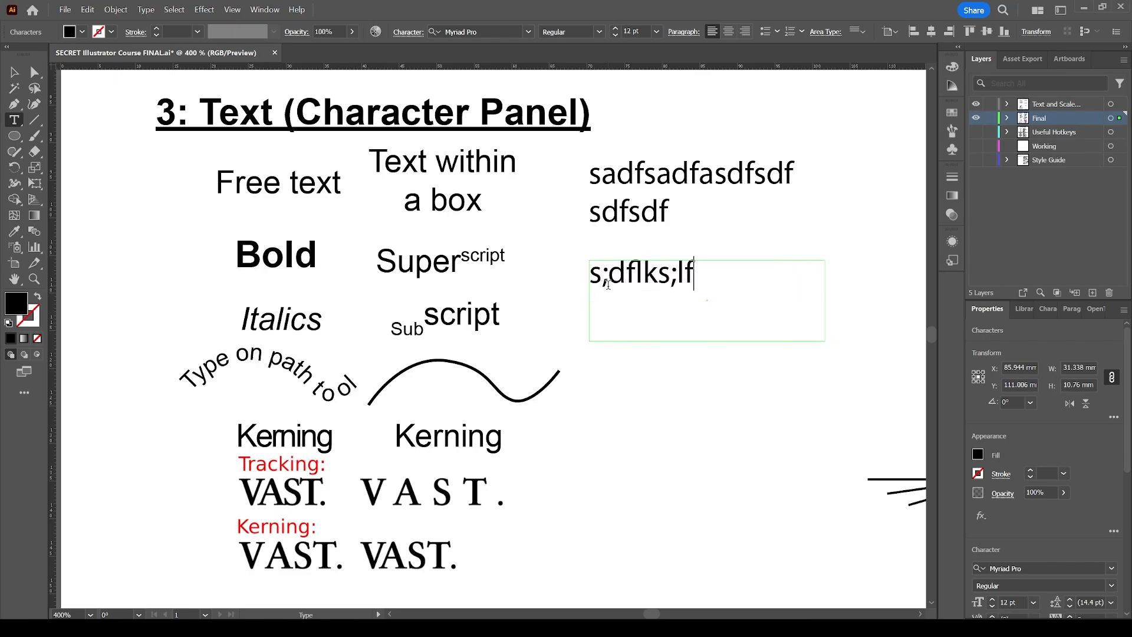
text(;lsdkfj;sldkfj)
key(Escape)
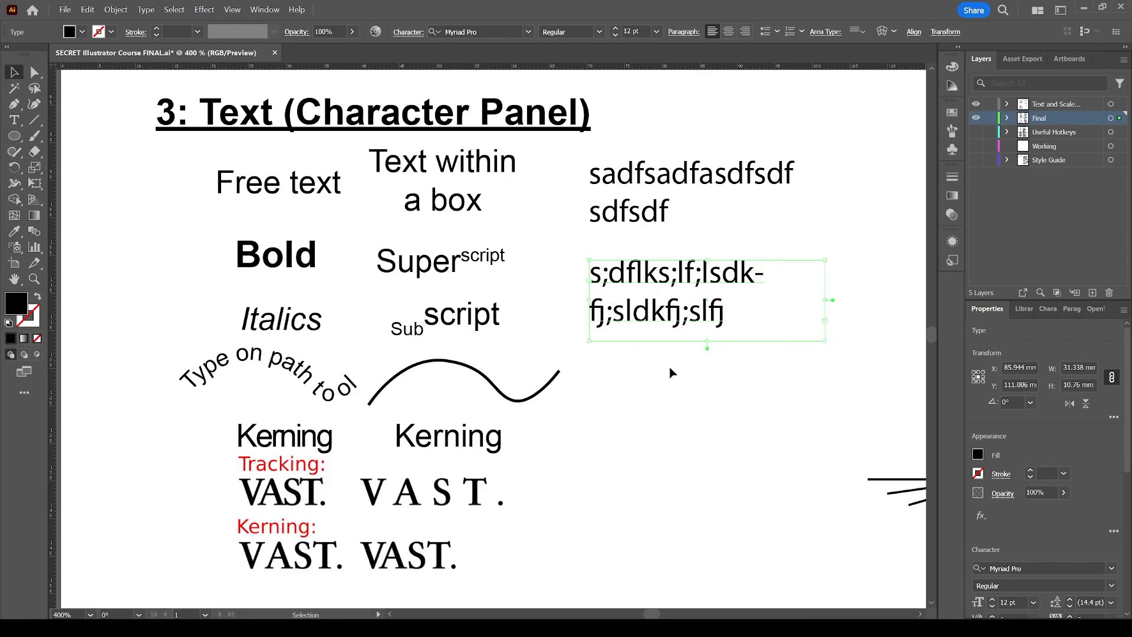
click(672, 373)
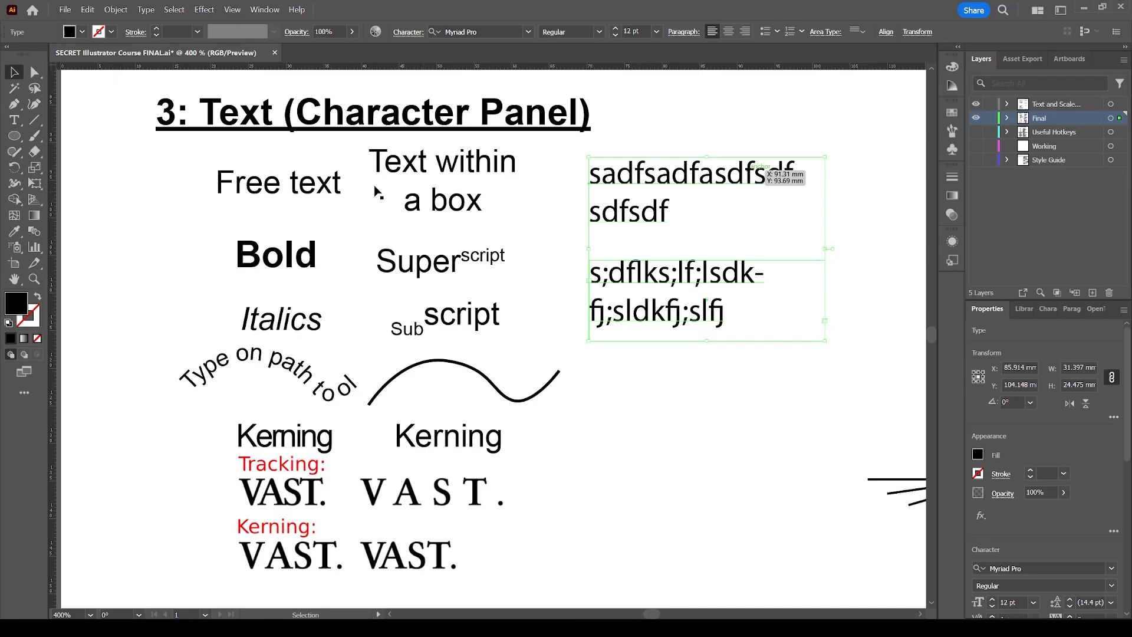
key(Delete)
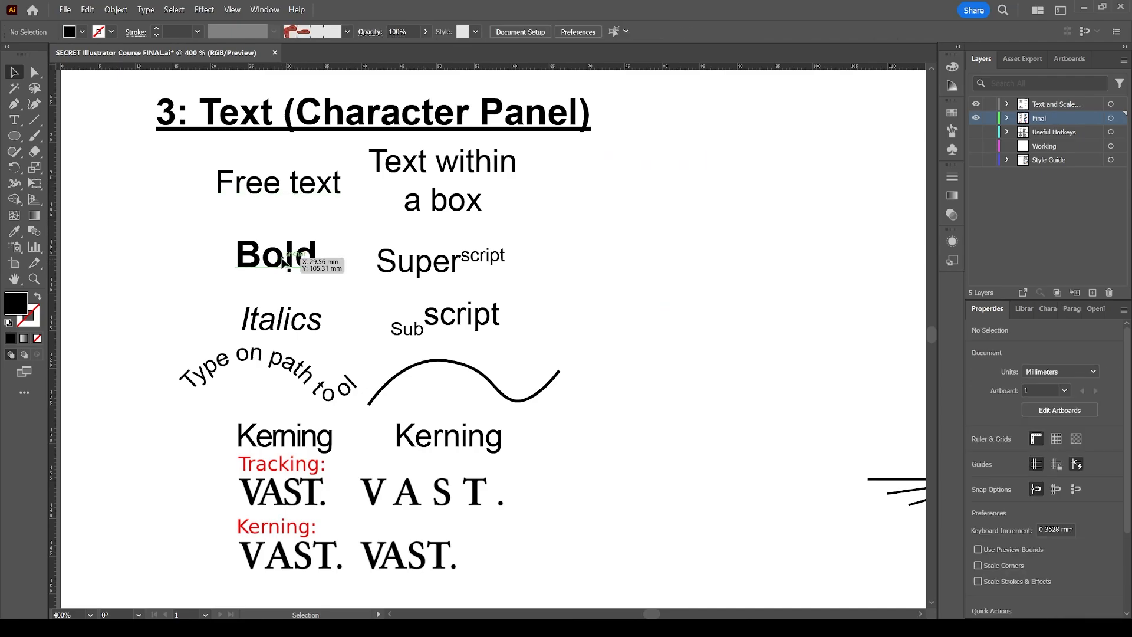
Apply superscript and then subscript to the 'Free text' label, then undo both changes.
click(295, 188)
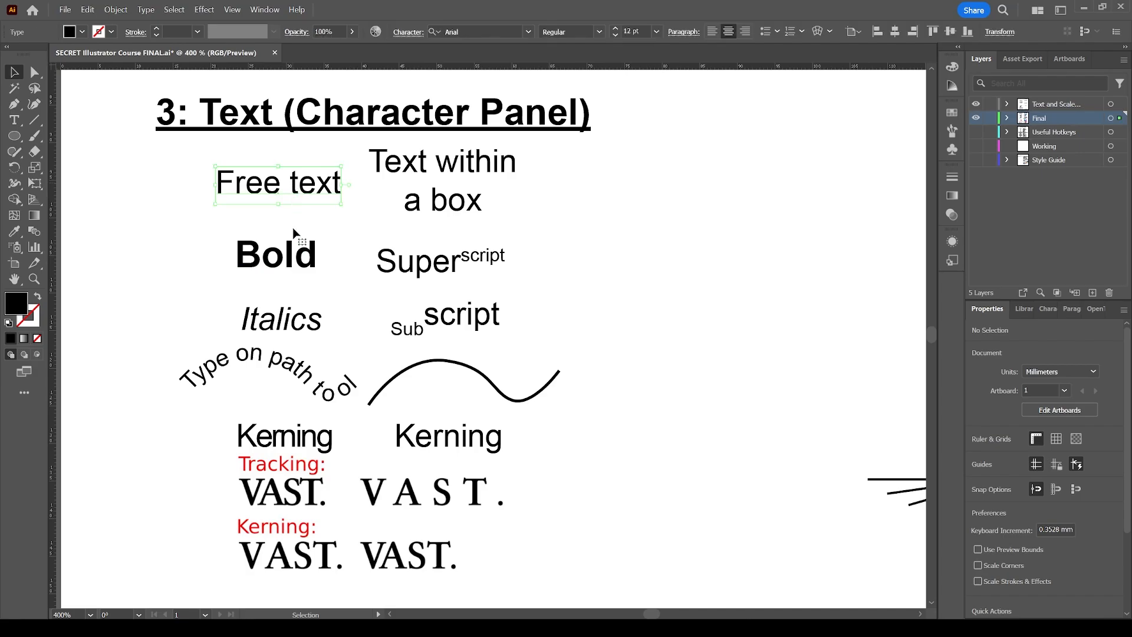
click(302, 237)
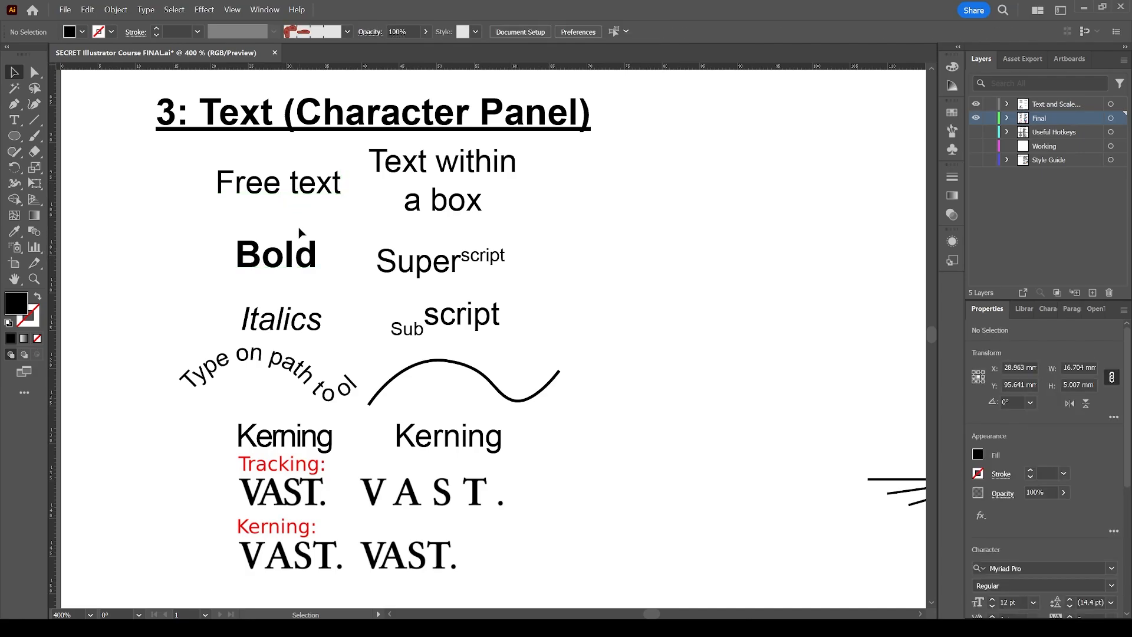
click(303, 193)
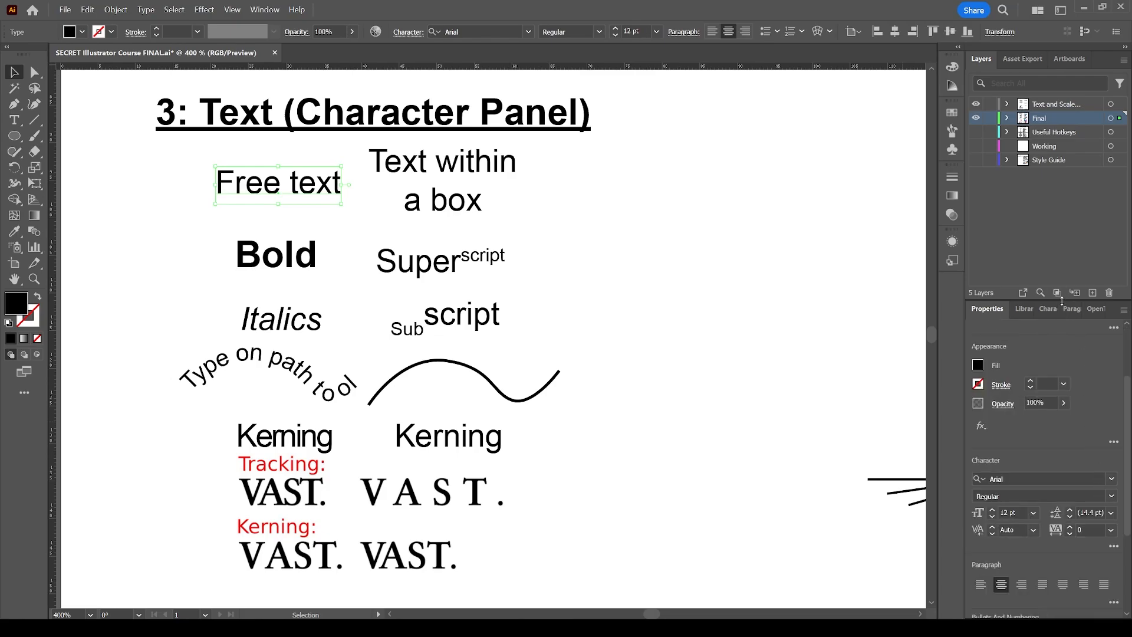
drag(1061, 299, 1061, 195)
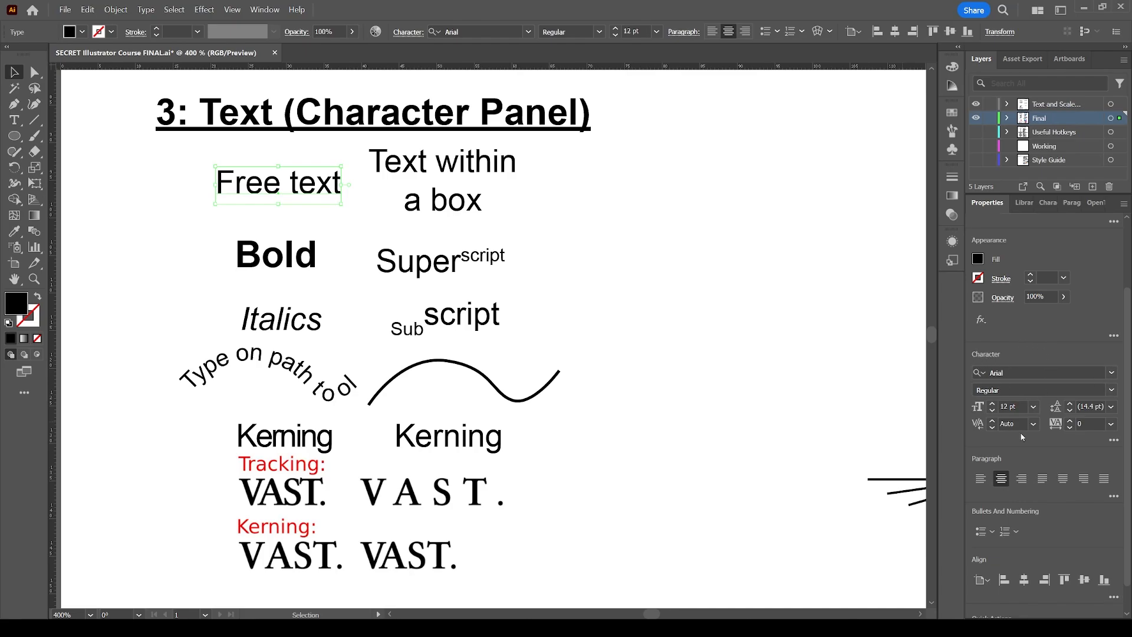
click(1114, 441)
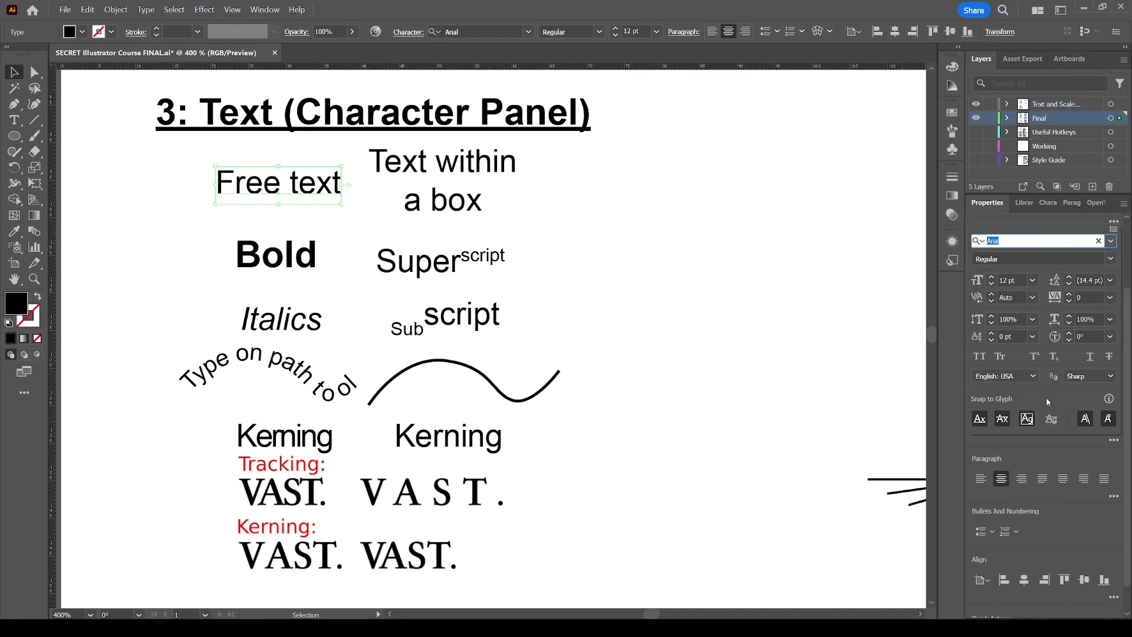
click(1036, 357)
click(1050, 359)
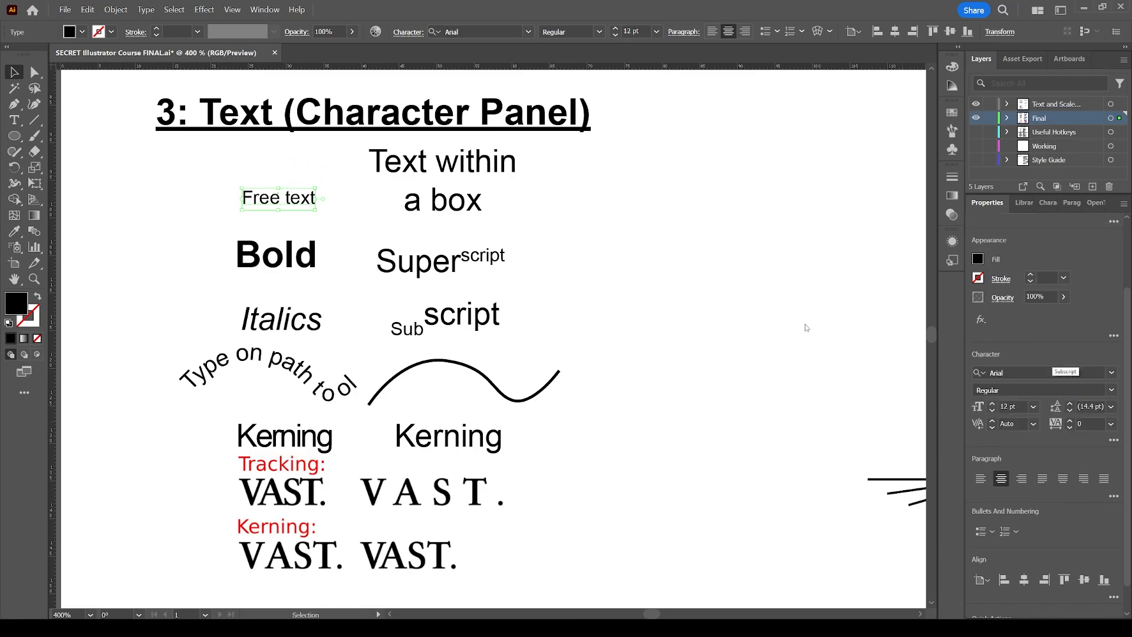
key(ctrl+z)
key(ctrl+z)
Set the word 'text' in 'Free text' to Bold and 14 pt.
click(335, 182)
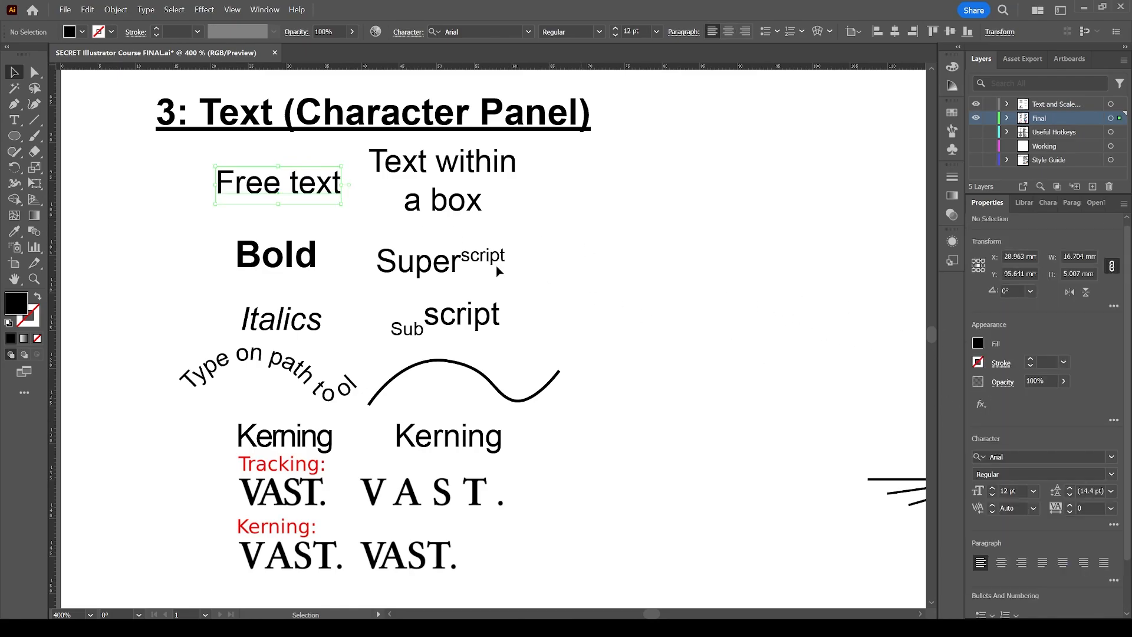
double_click(323, 184)
double_click(324, 185)
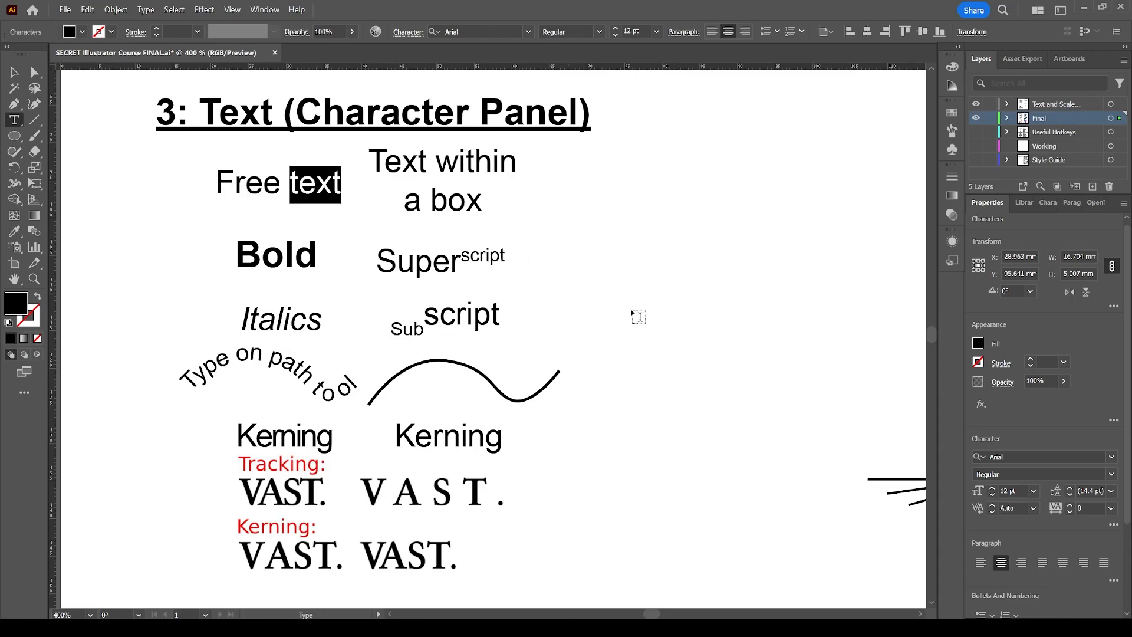
click(1086, 474)
text(Bold)
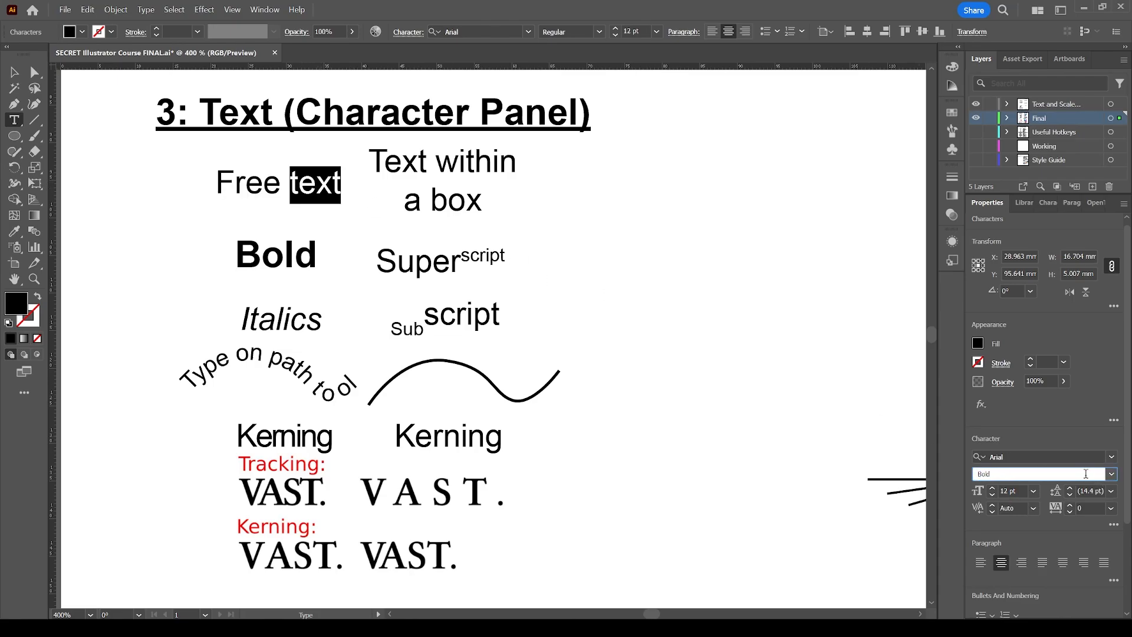
key(Return)
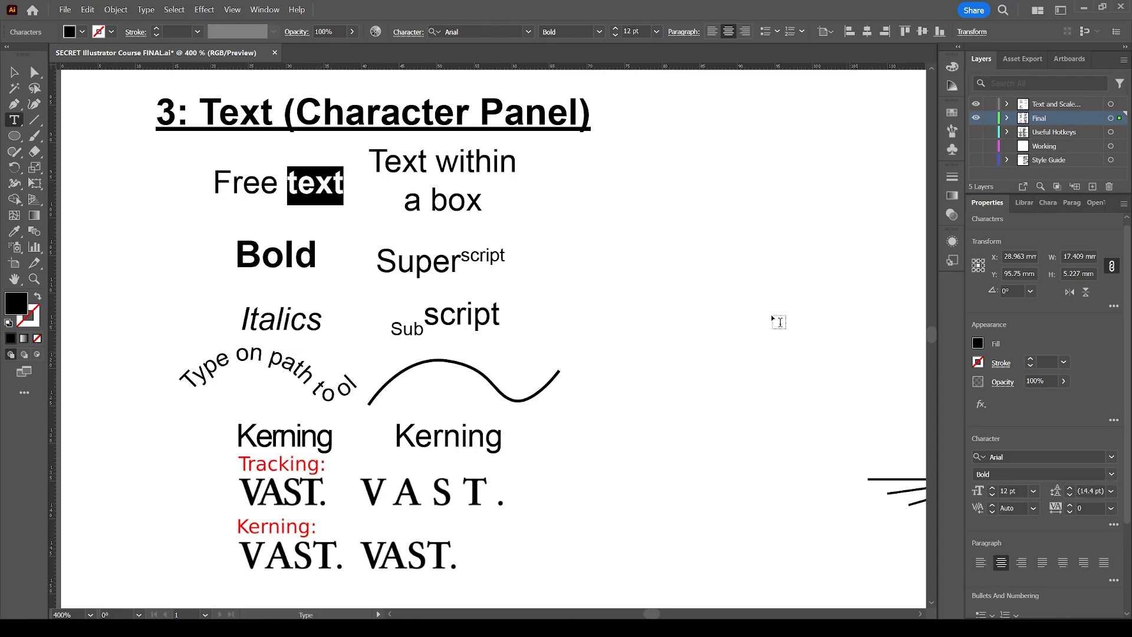
click(993, 488)
click(992, 488)
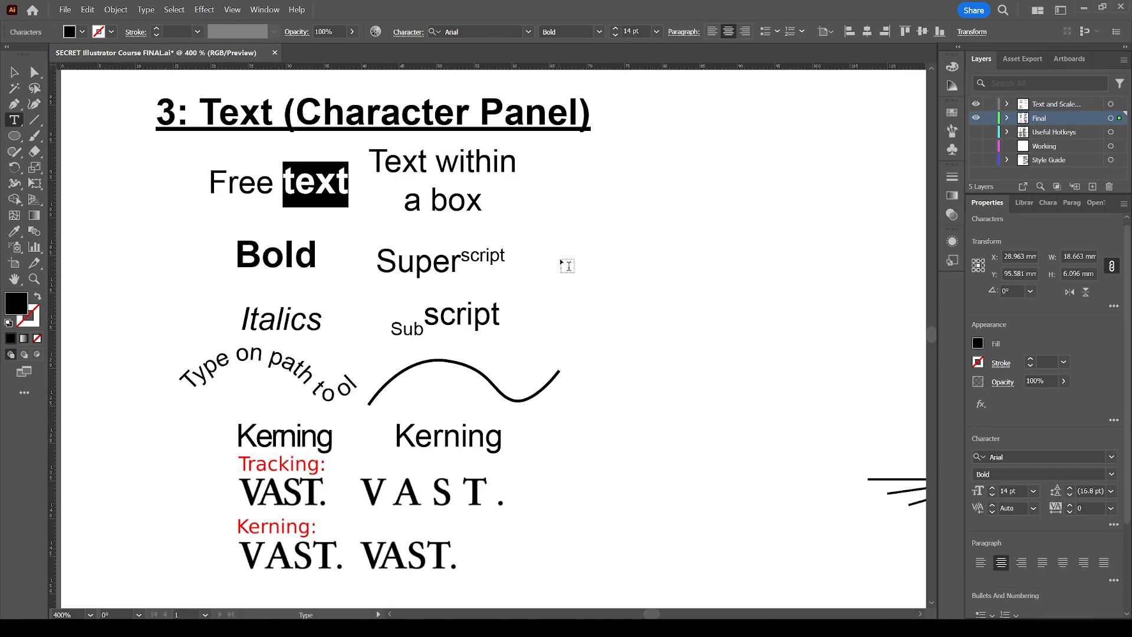
key(Escape)
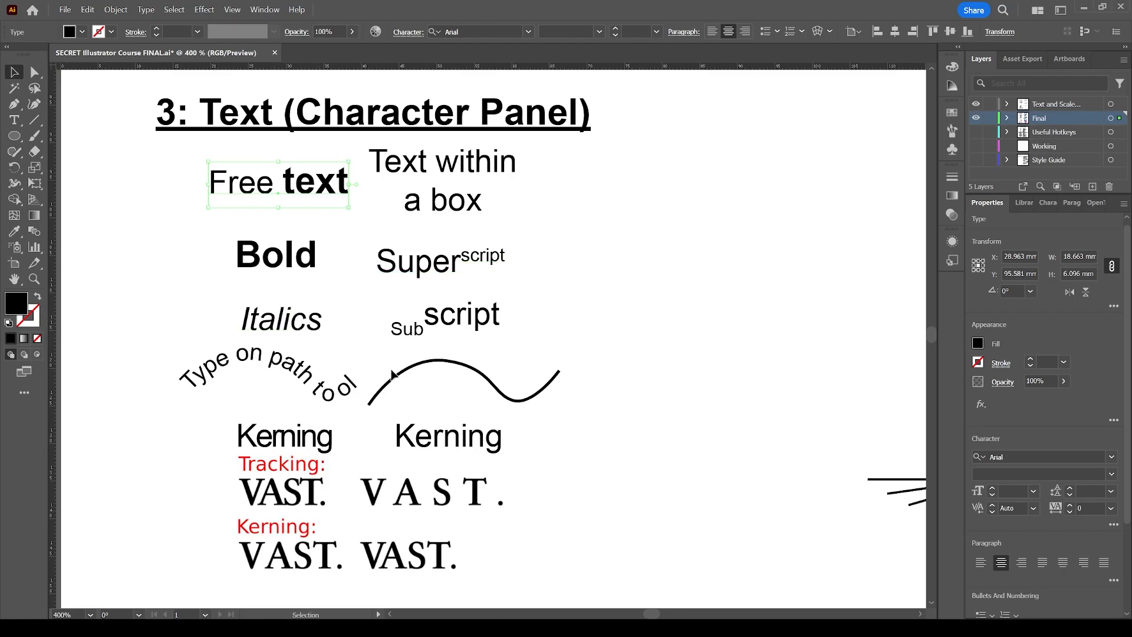
Inspect the kerning setting of the right-hand 'Kerning' example.
scroll(360, 369, down, 3)
scroll(354, 342, down, 3)
scroll(386, 336, left, 3)
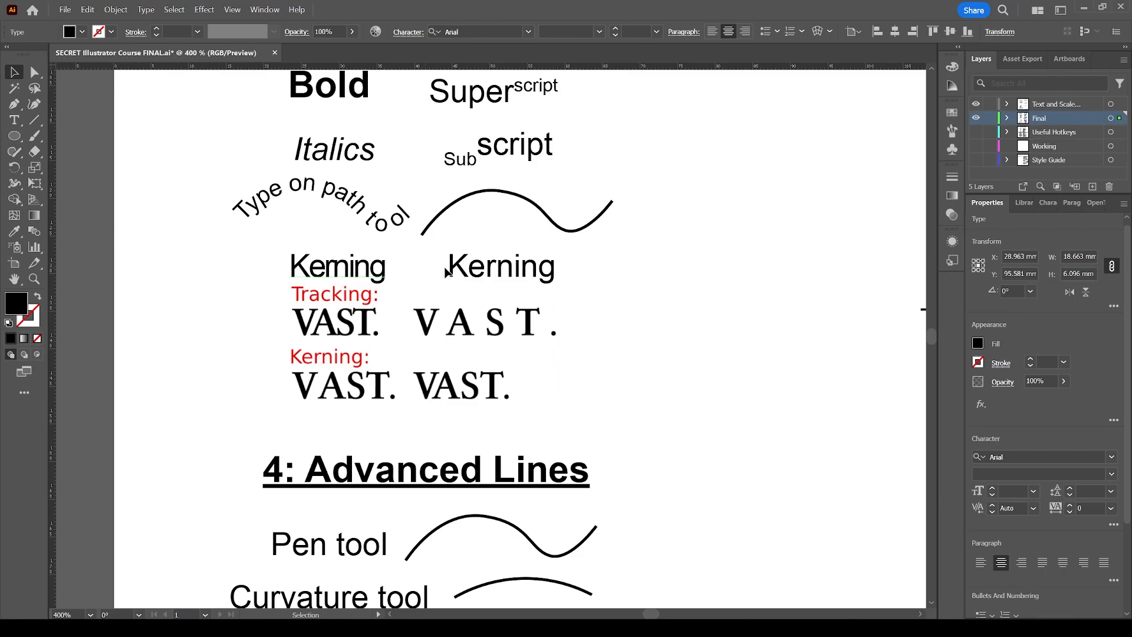
click(415, 268)
key(ctrl+space)
drag(254, 402, 633, 239)
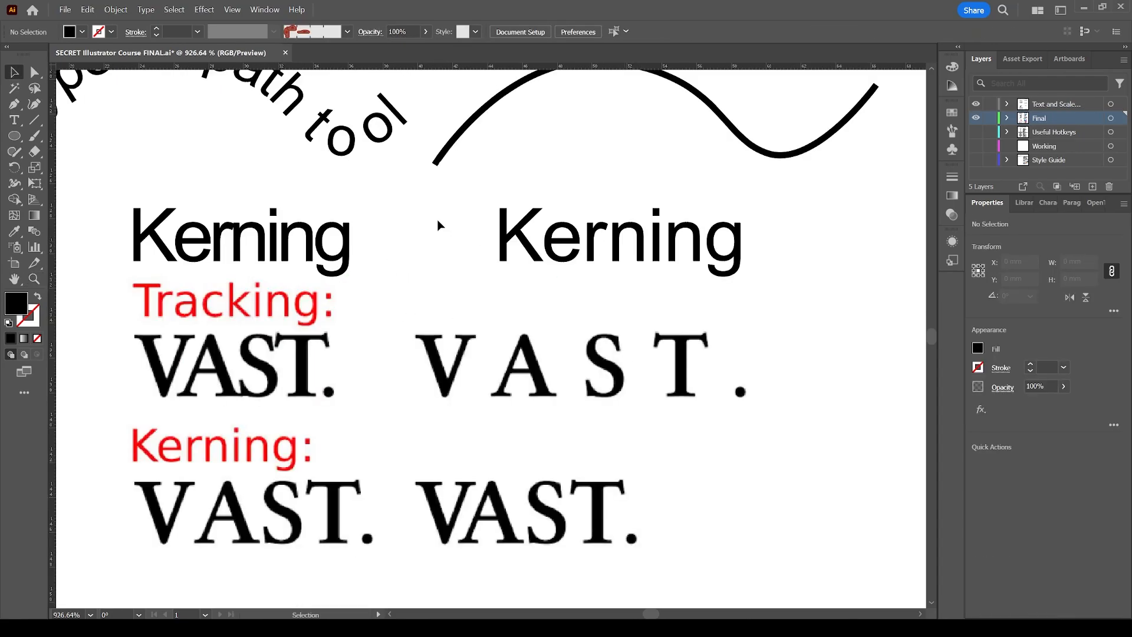
click(590, 248)
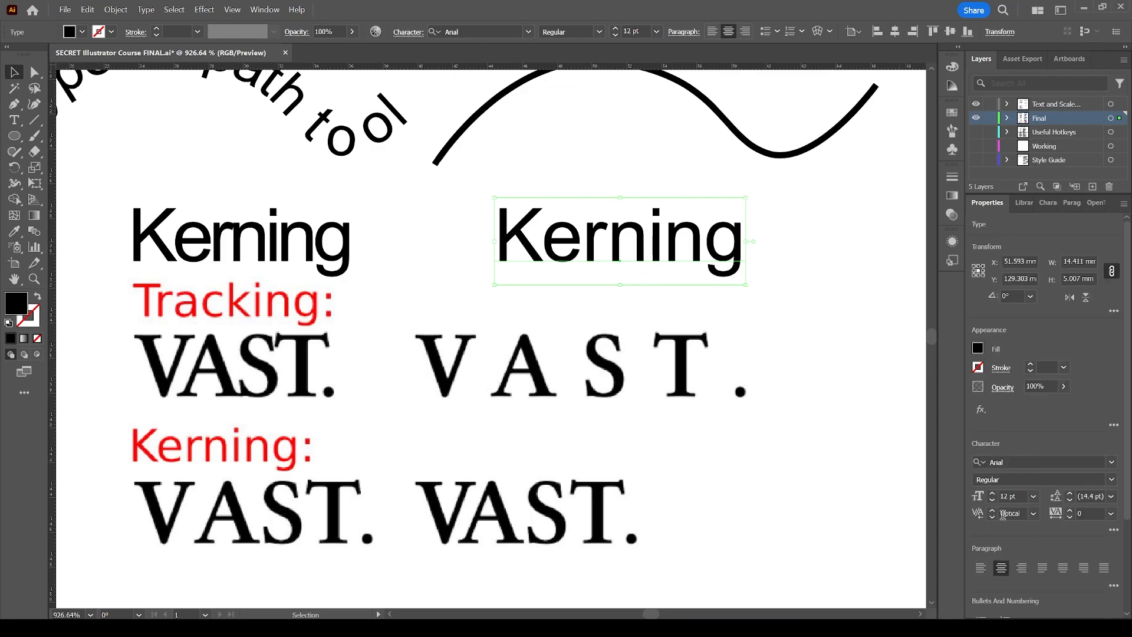
click(1034, 514)
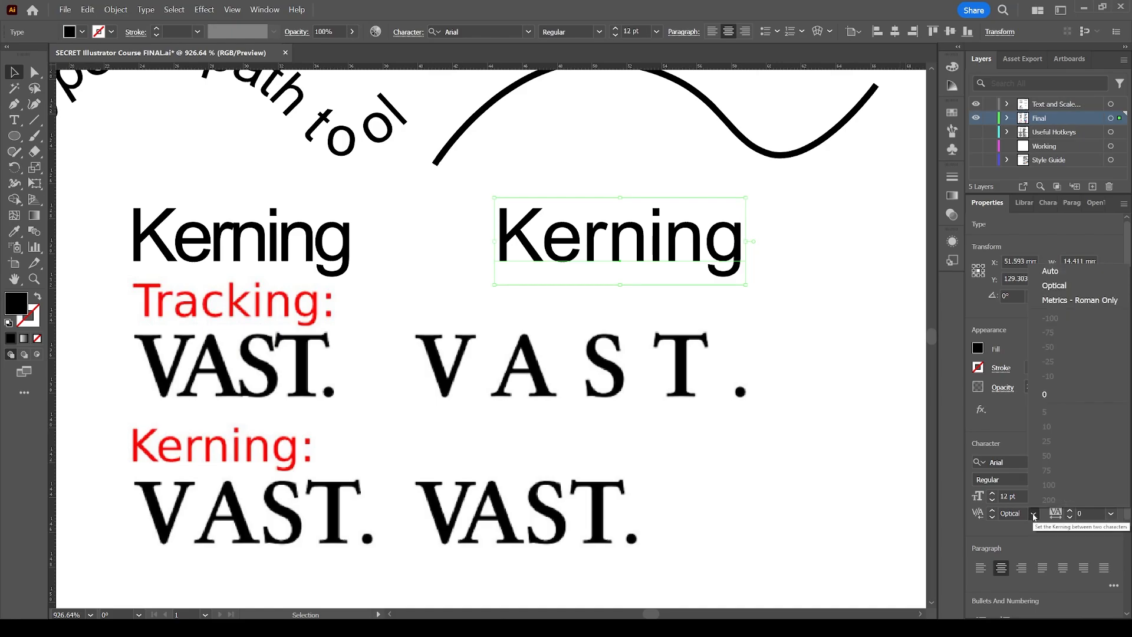
click(1034, 516)
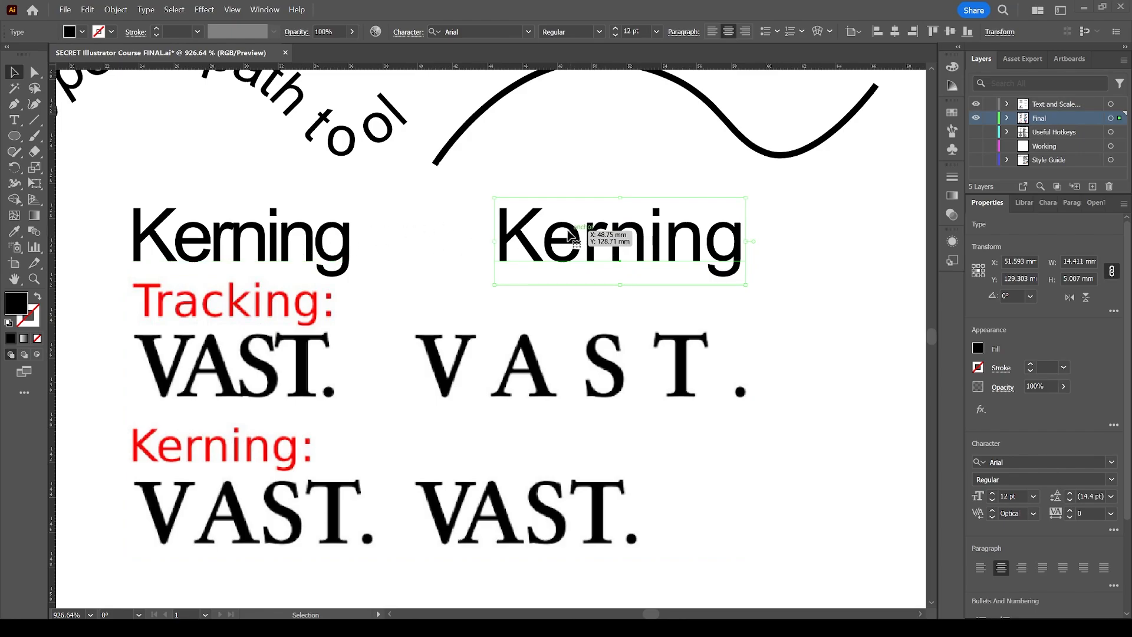
Examine the tracking of the left 'Kerning' example and its 'rn' letter pair, comparing it with the right-hand one.
click(326, 251)
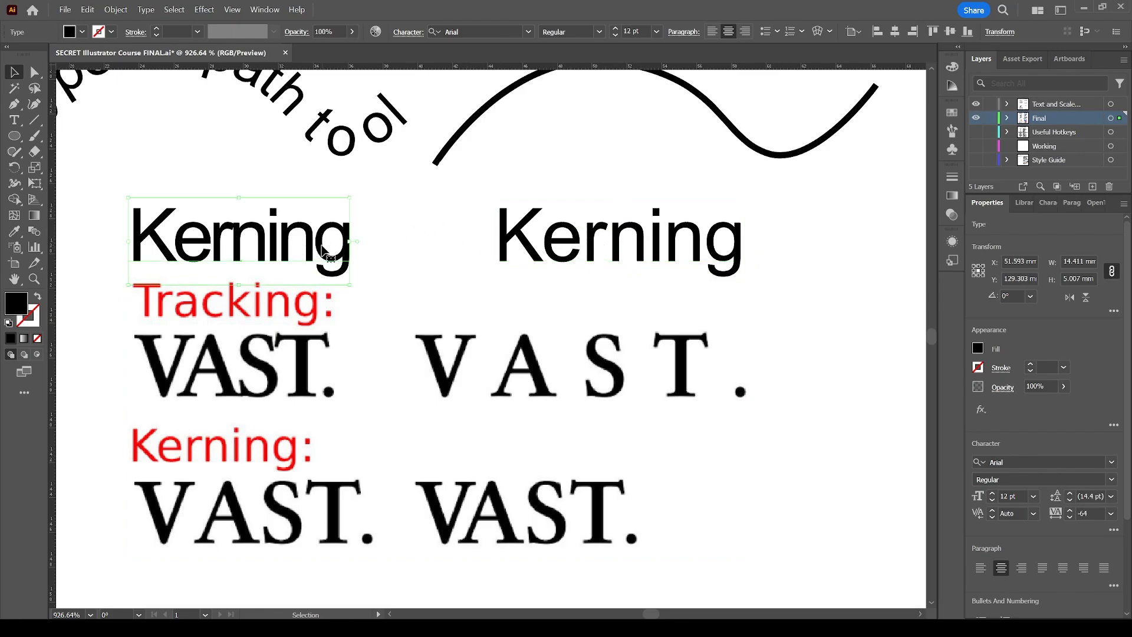
click(1089, 514)
key(Return)
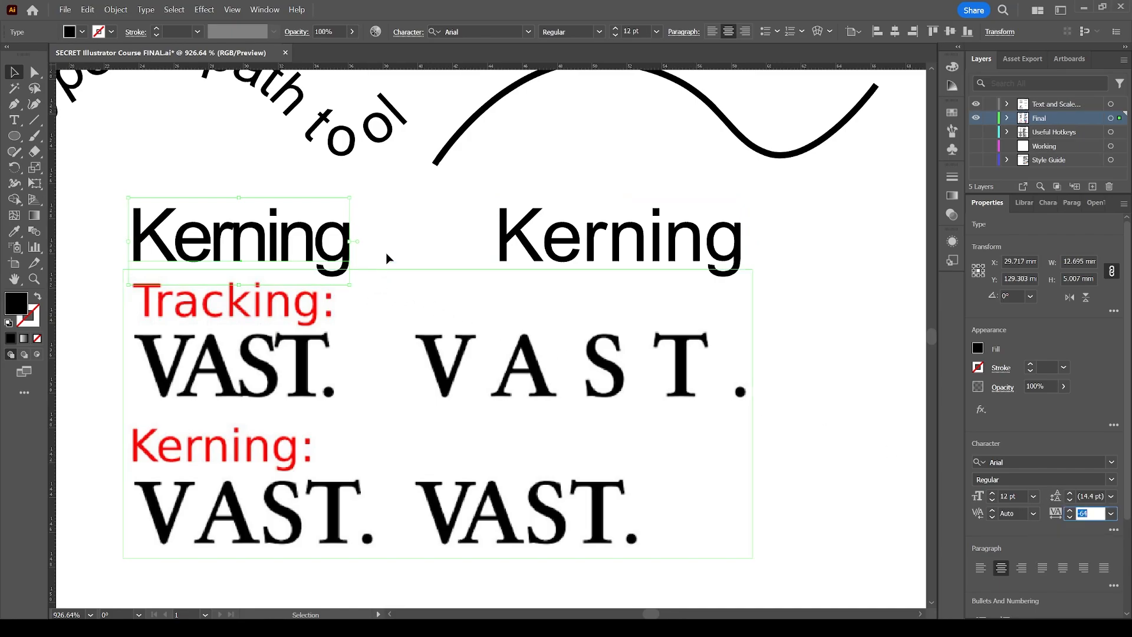
click(442, 201)
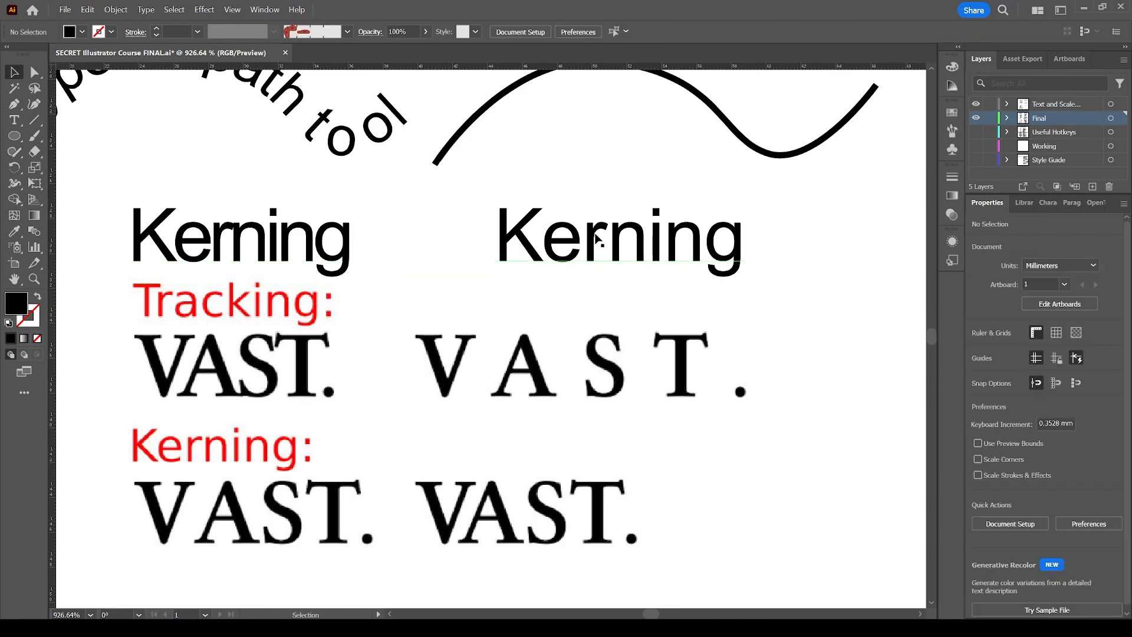
click(247, 243)
double_click(236, 233)
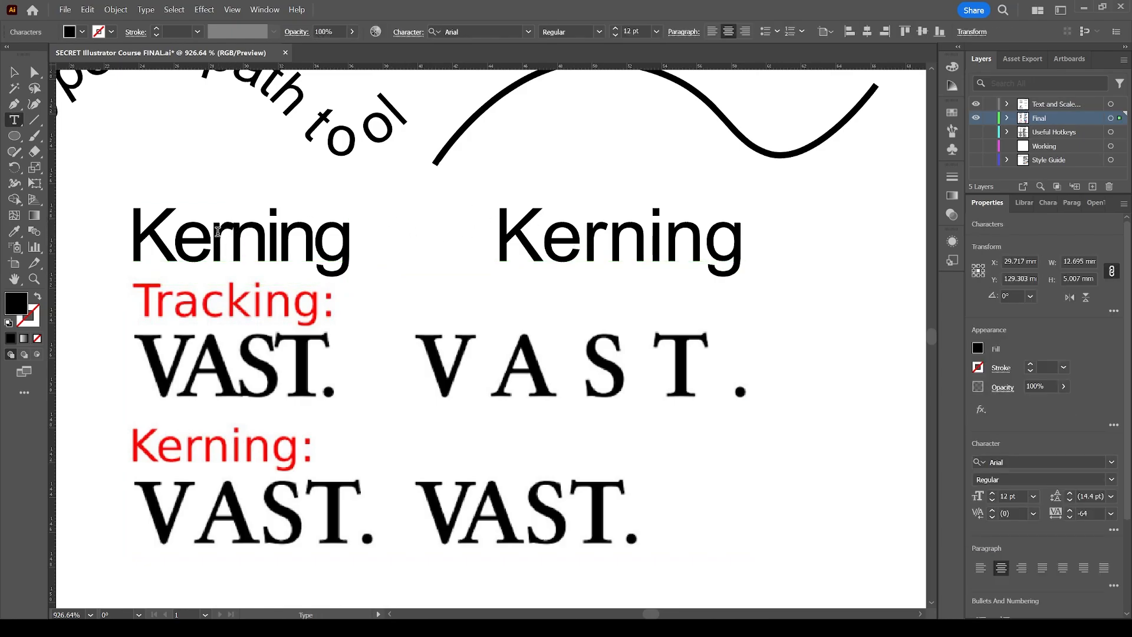
drag(217, 232, 256, 247)
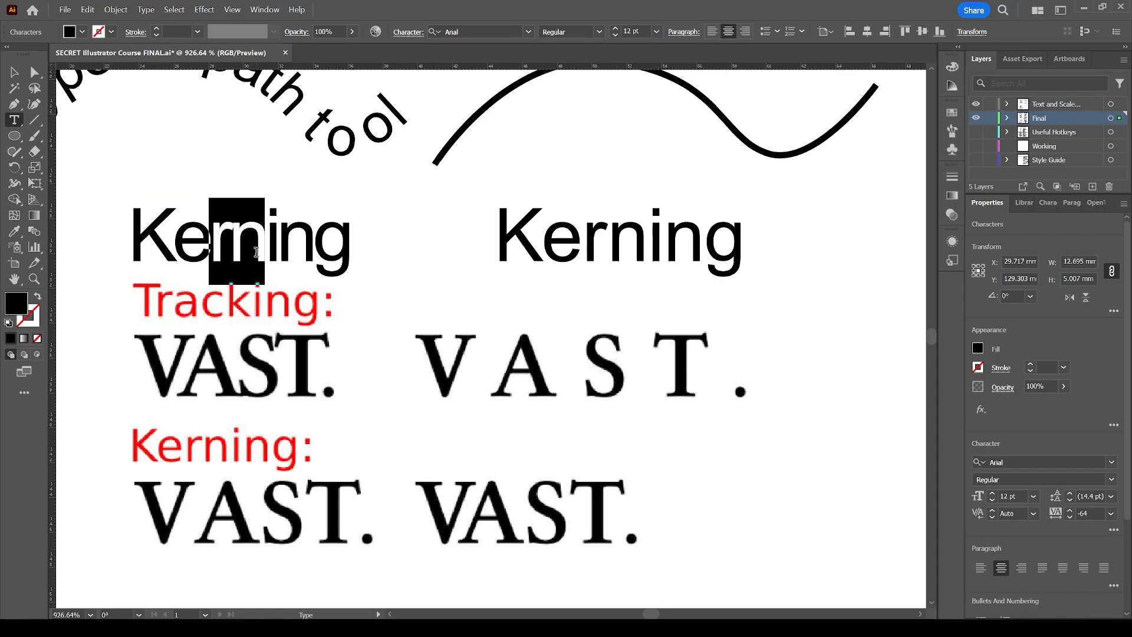
key(Escape)
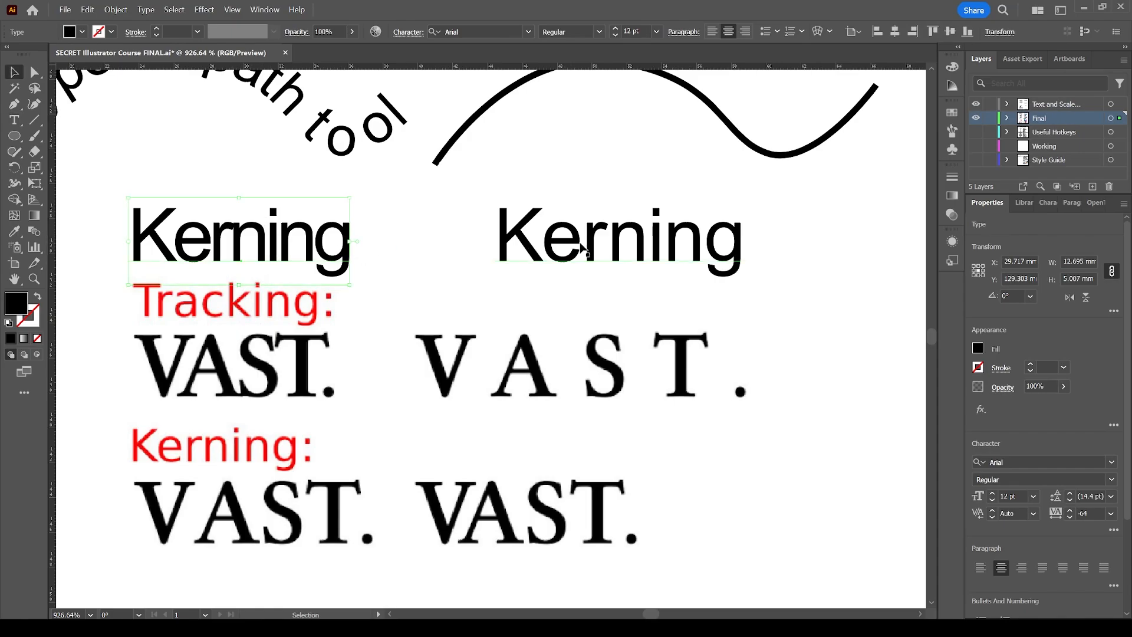
click(583, 285)
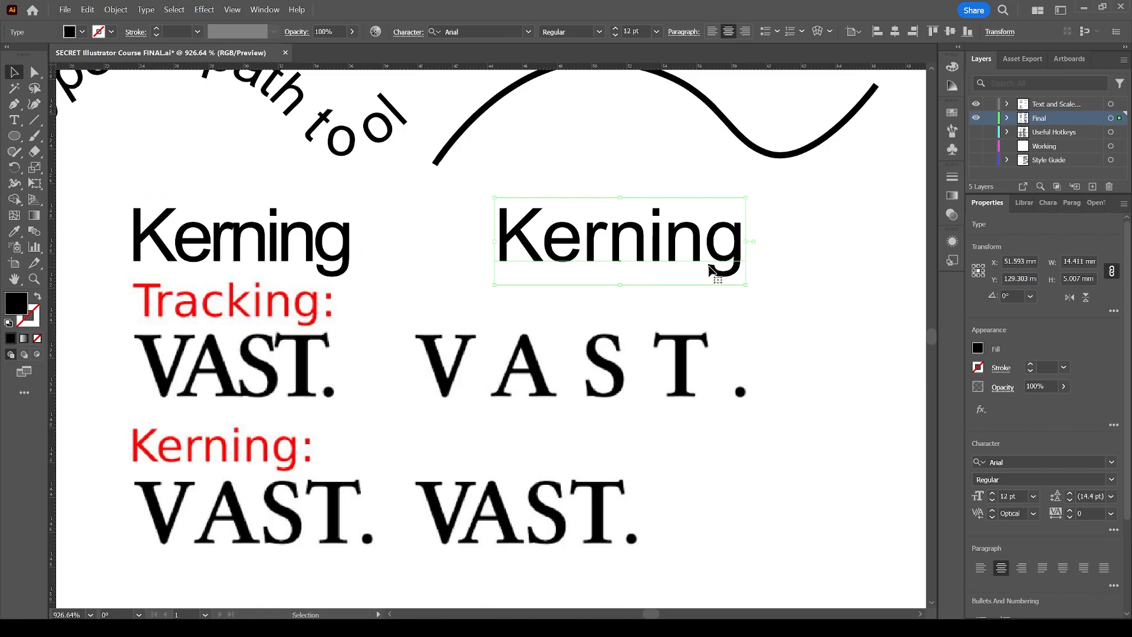
Set the tracking of the left 'Kerning' example to 0, then to -25.
click(234, 192)
click(239, 237)
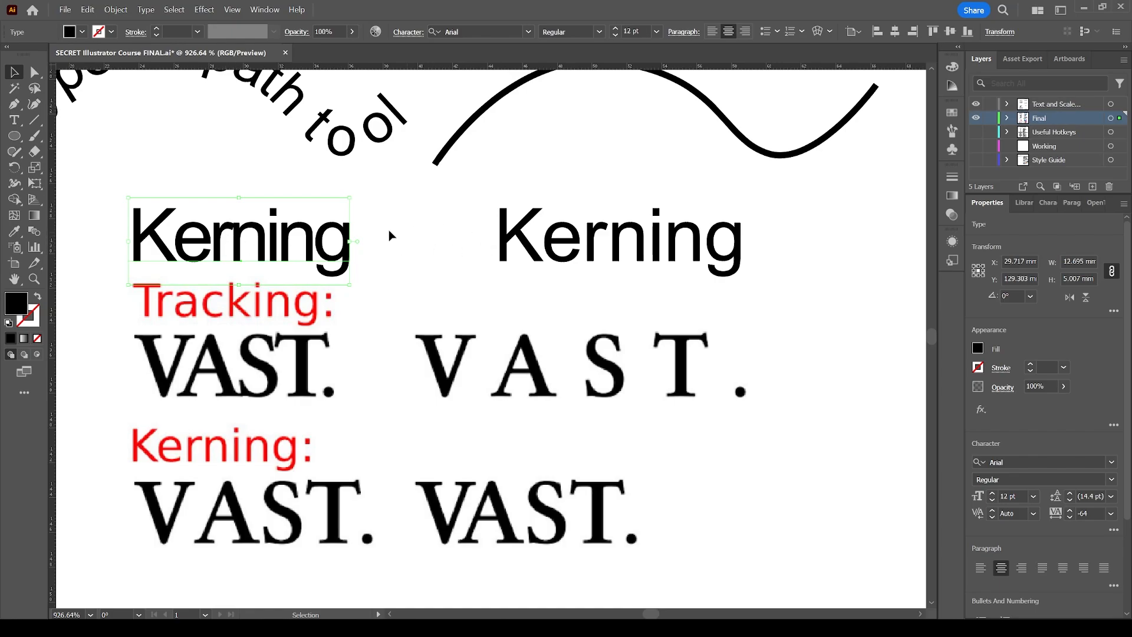
click(1112, 515)
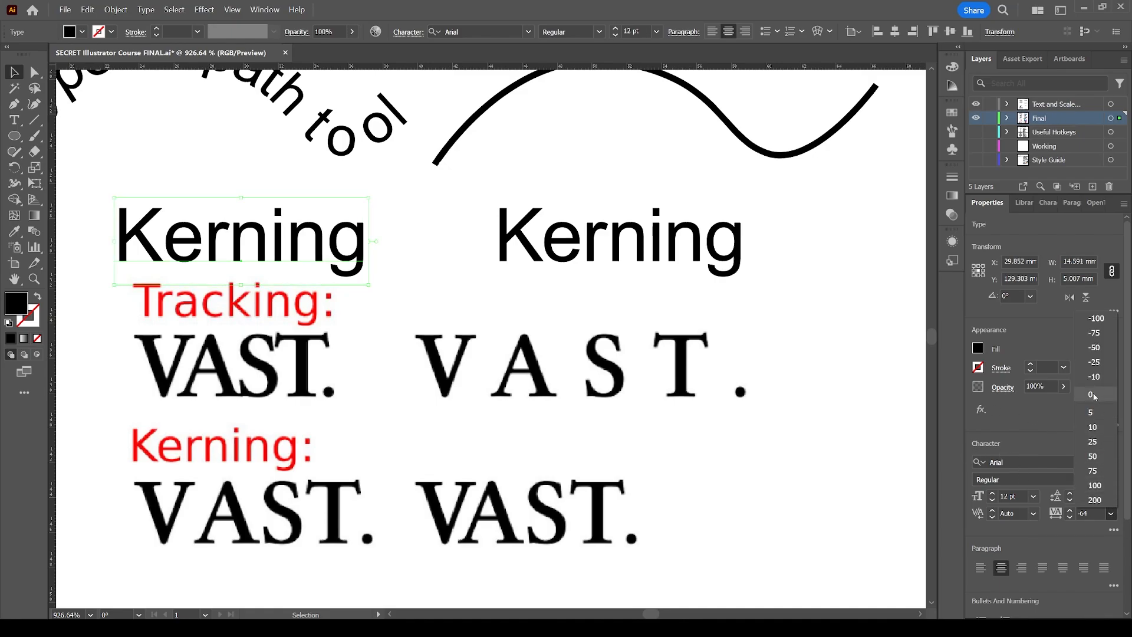
click(1097, 398)
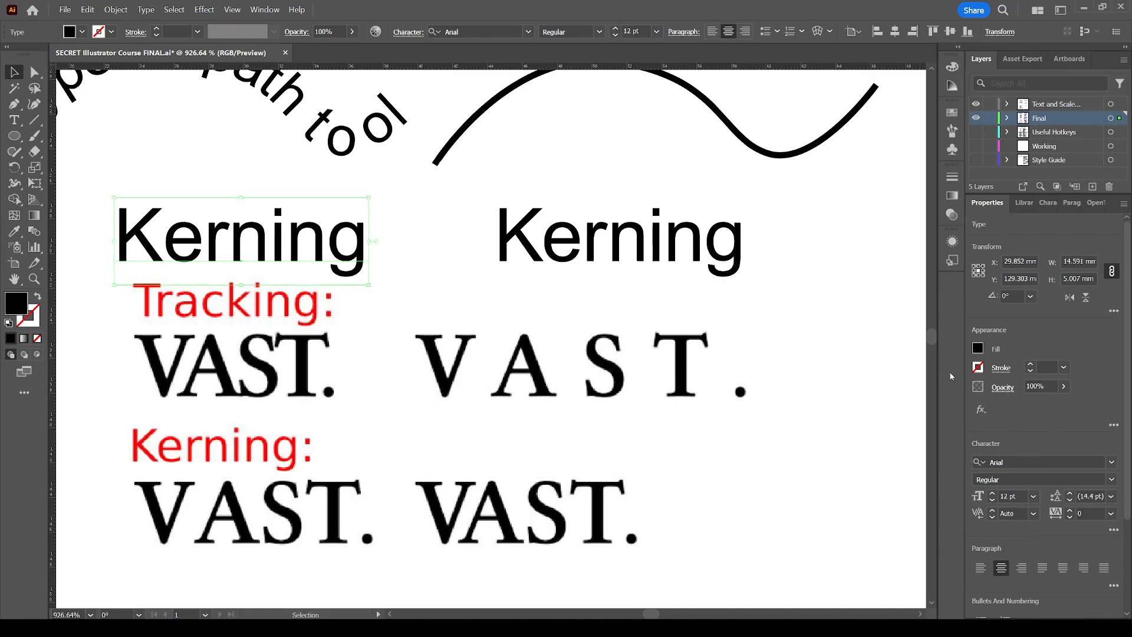
click(1111, 514)
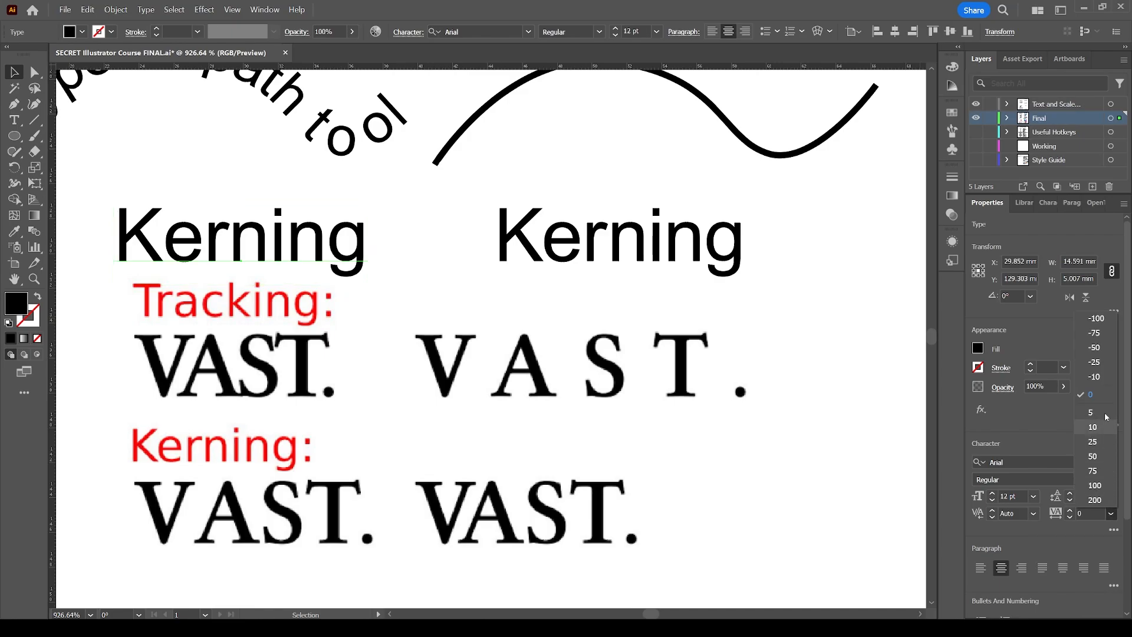
click(1094, 362)
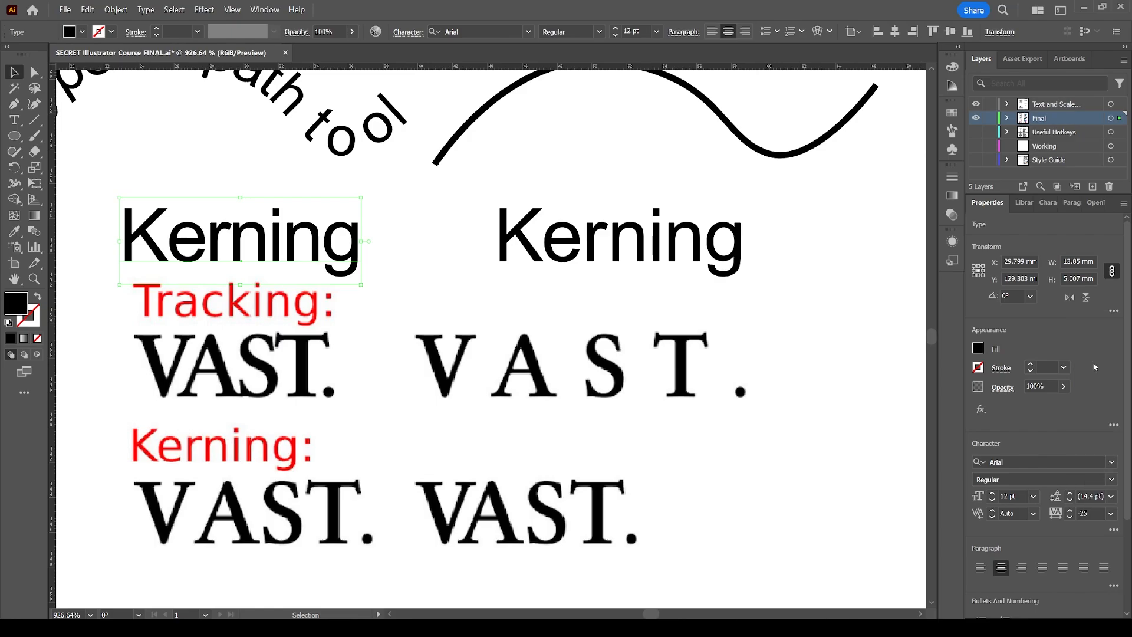
Compare the kerning and tracking settings of the left and right 'Kerning' examples.
click(477, 284)
click(441, 207)
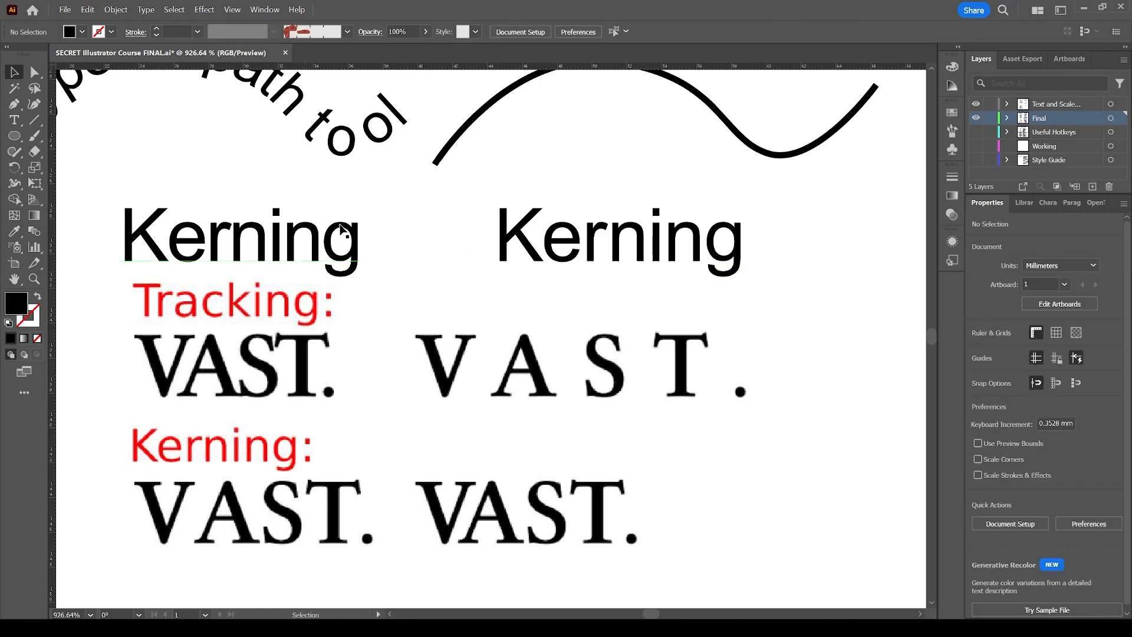
click(311, 248)
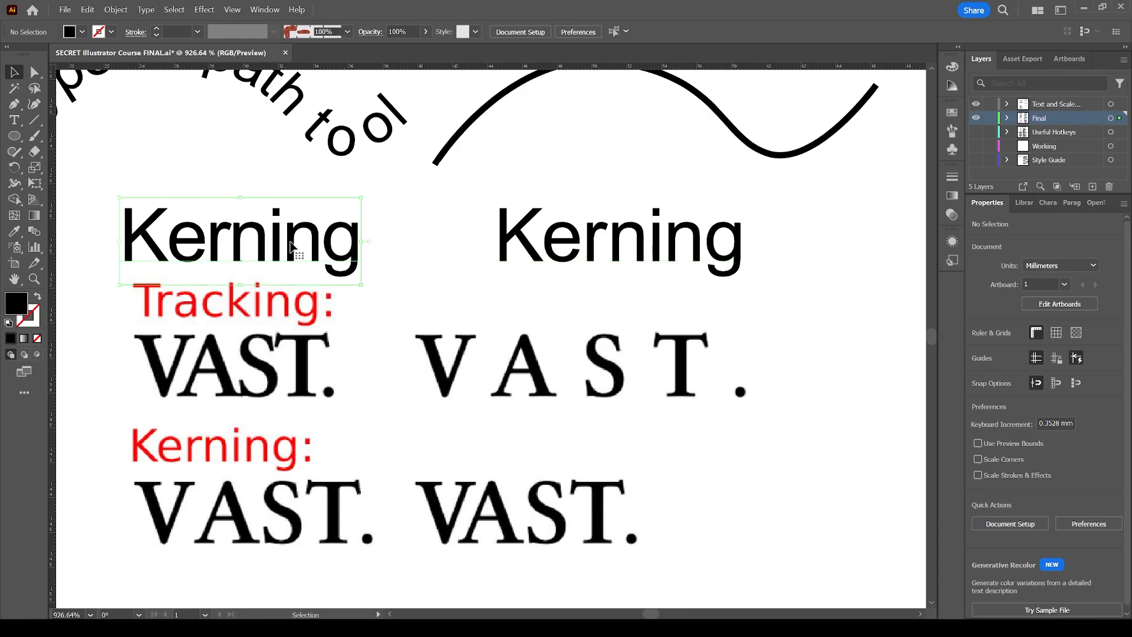
scroll(581, 245, up, 1)
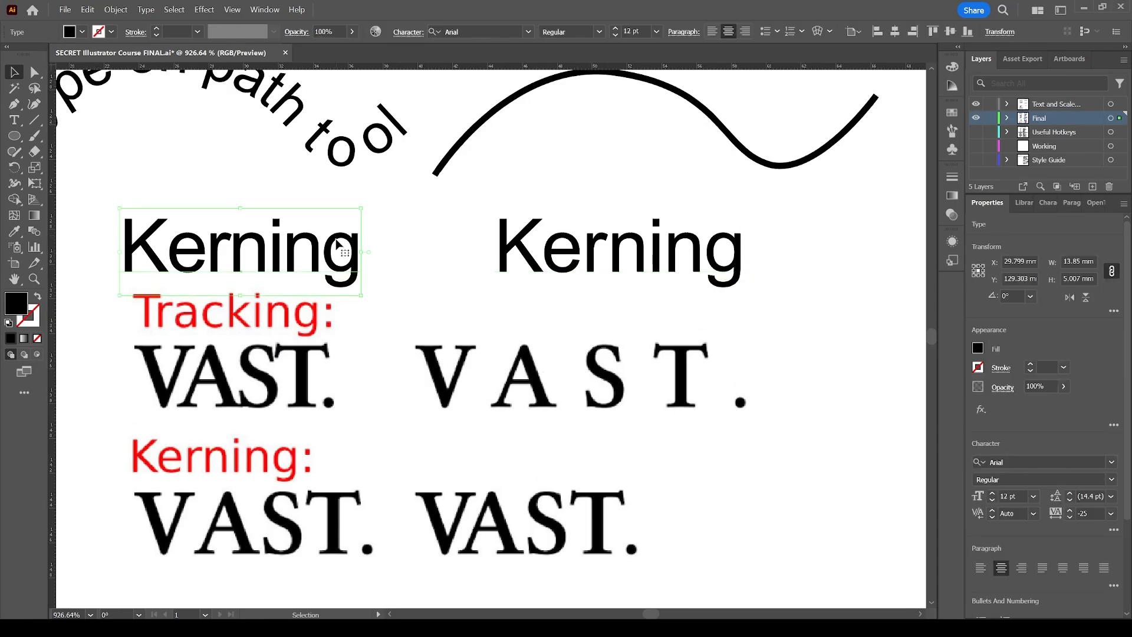
click(575, 258)
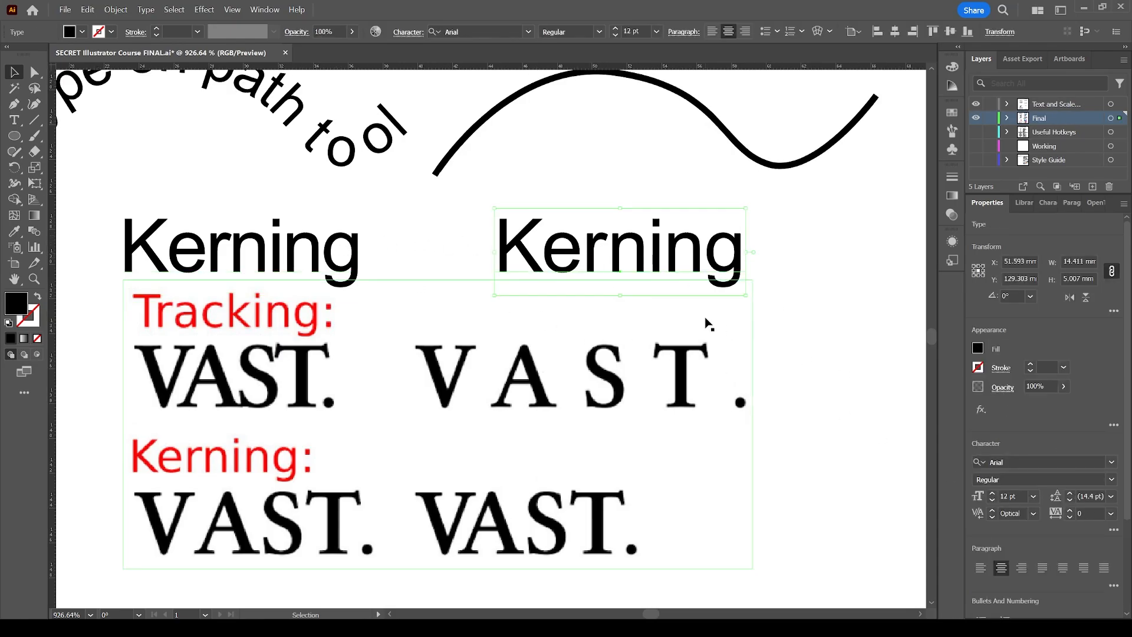
click(405, 231)
Draw a horizontal straight line about 21 mm long to the right of the Curvature tool example.
key(z)
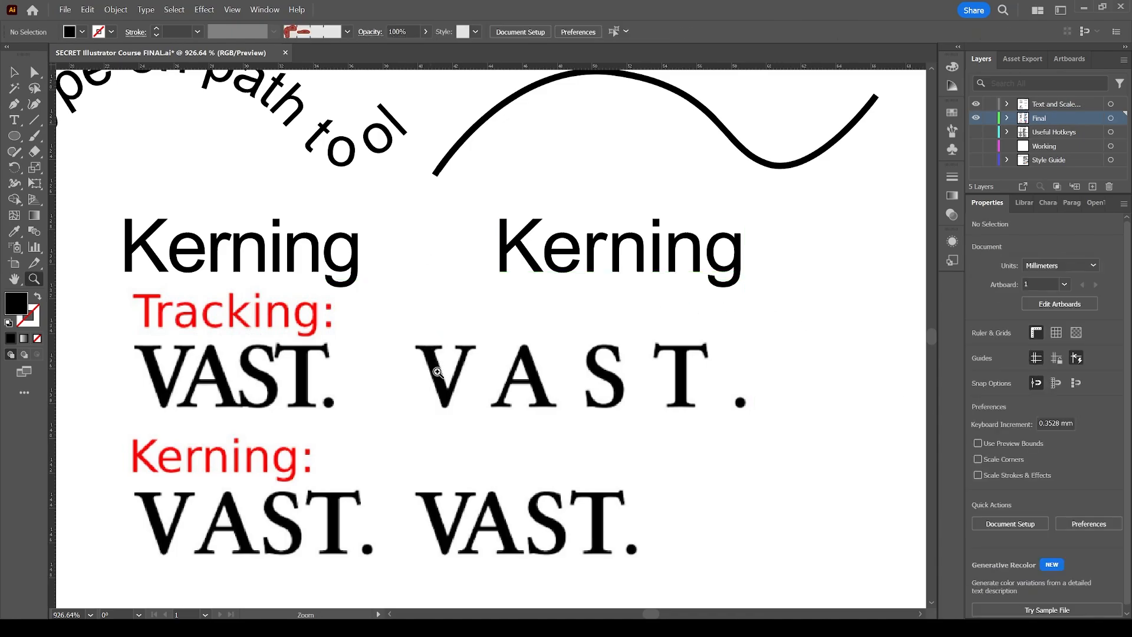
alt+click(453, 396)
alt+click(453, 396)
alt+click(500, 349)
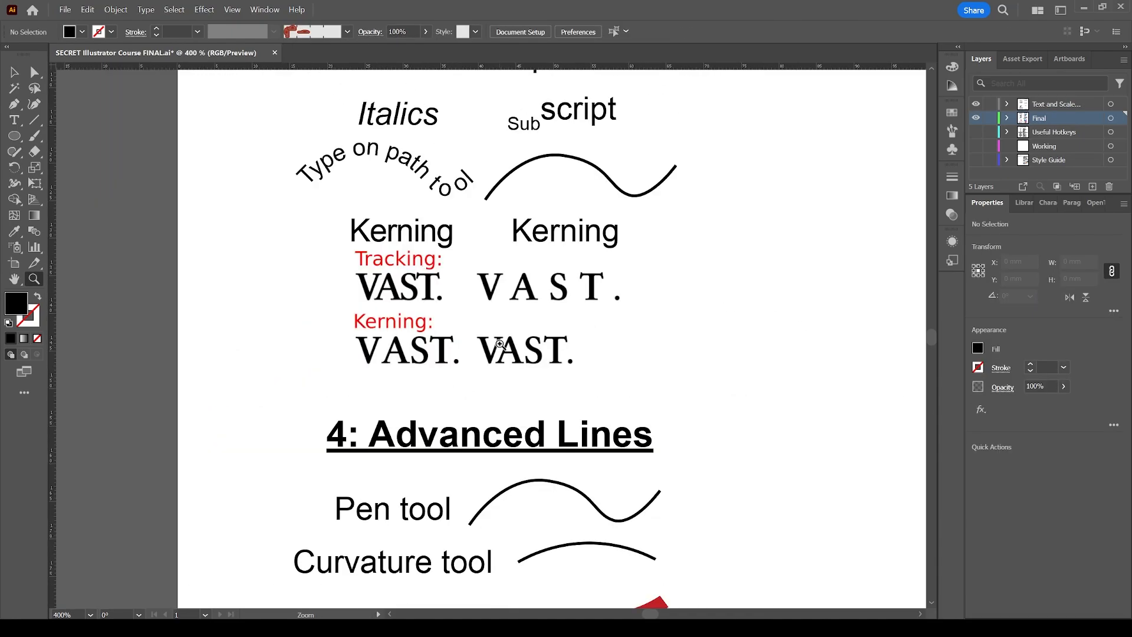
scroll(500, 344, up, 2)
scroll(549, 247, up, 4)
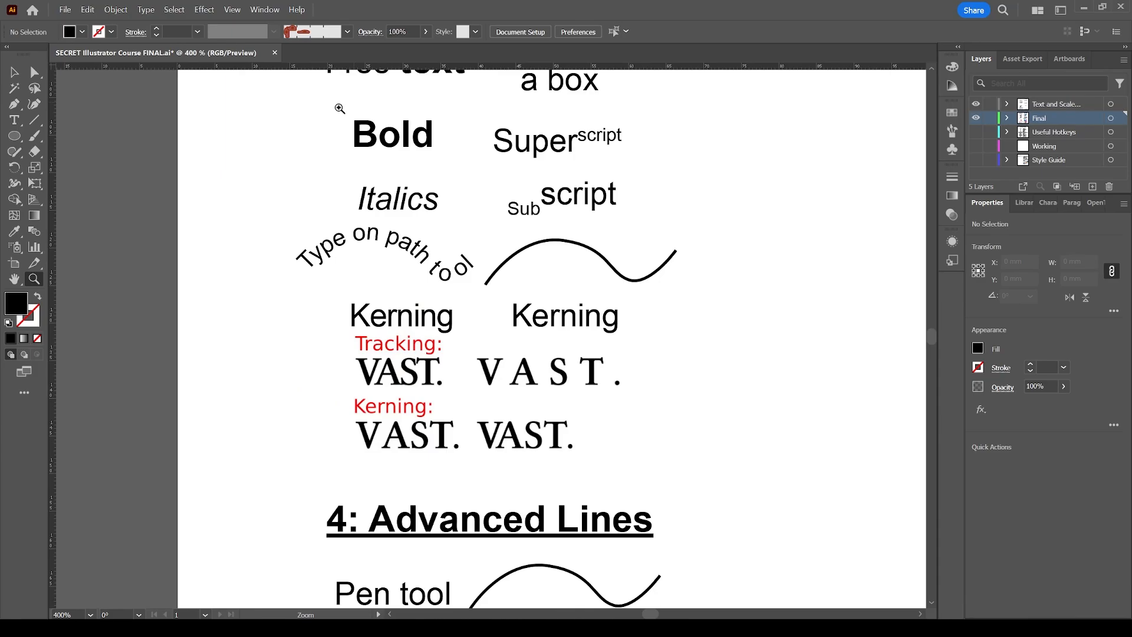
scroll(460, 253, down, 8)
scroll(465, 328, down, 13)
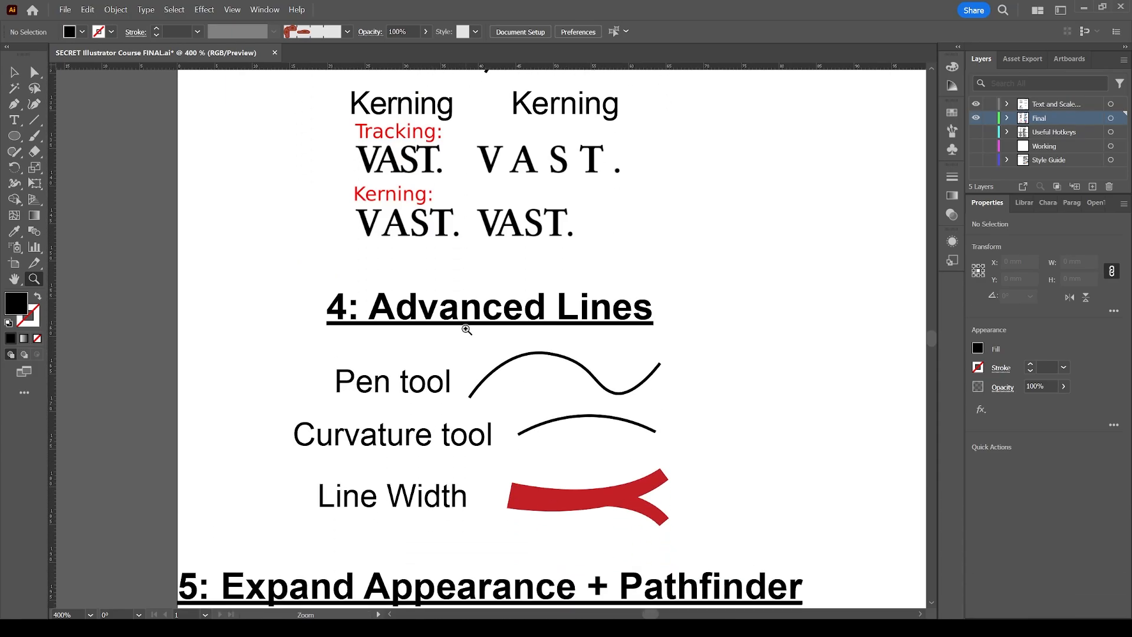
key(v)
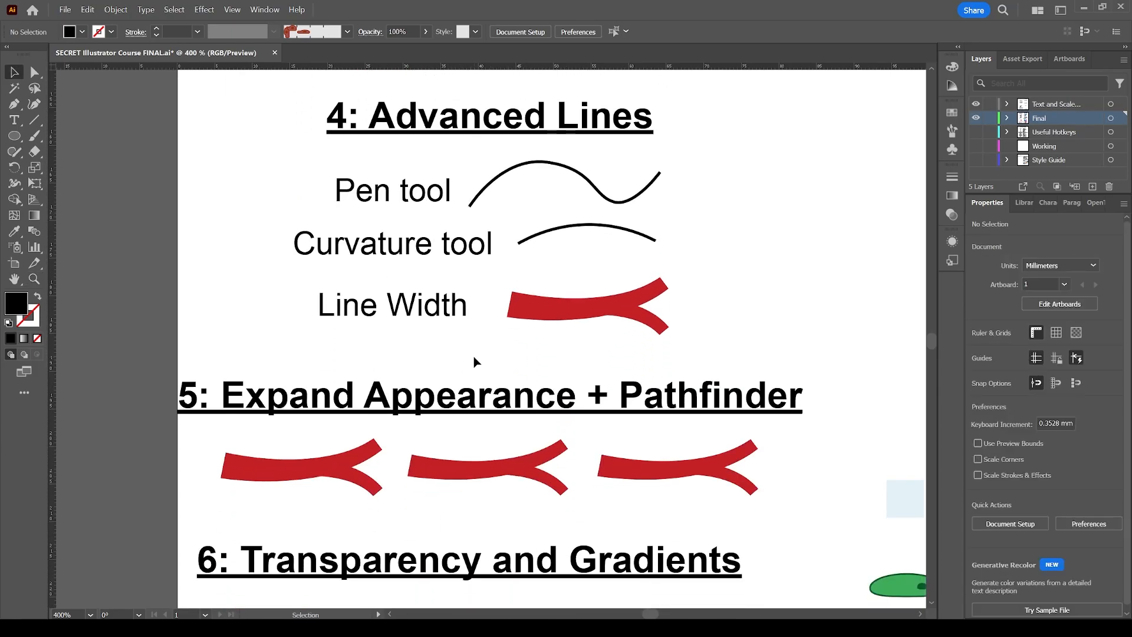
scroll(474, 356, up, 1)
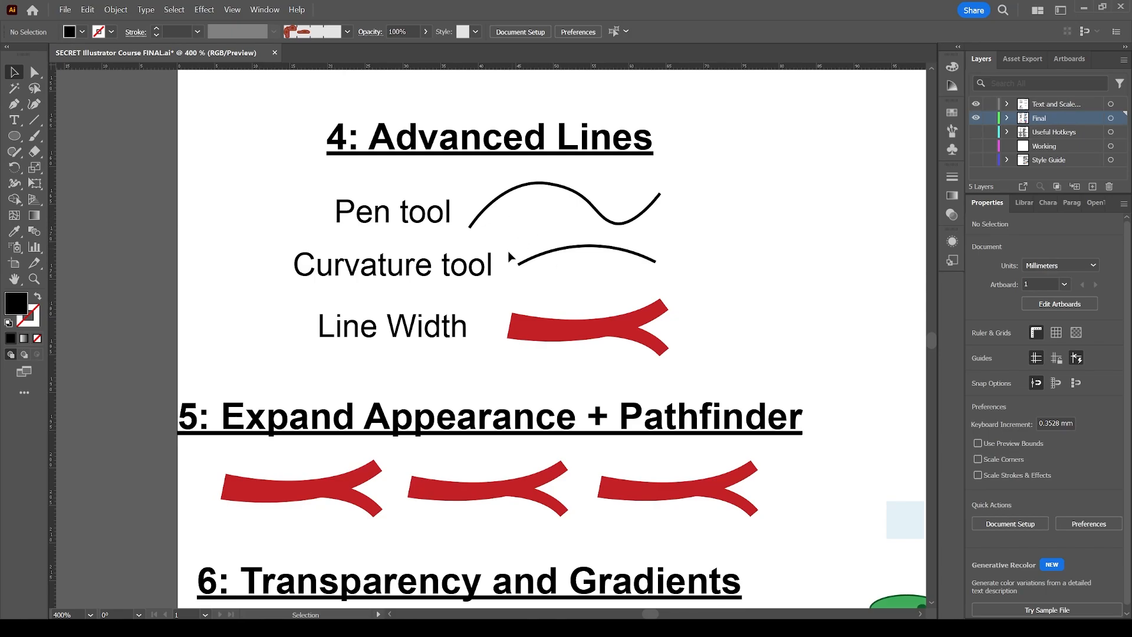
key(z)
click(505, 282)
key(v)
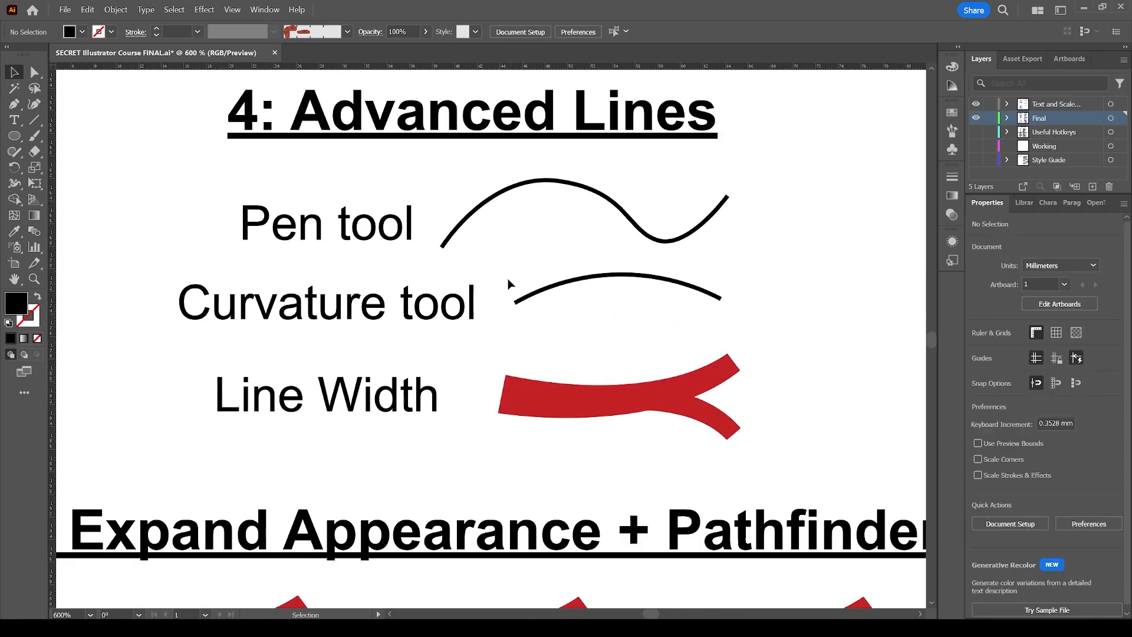
click(251, 308)
click(516, 269)
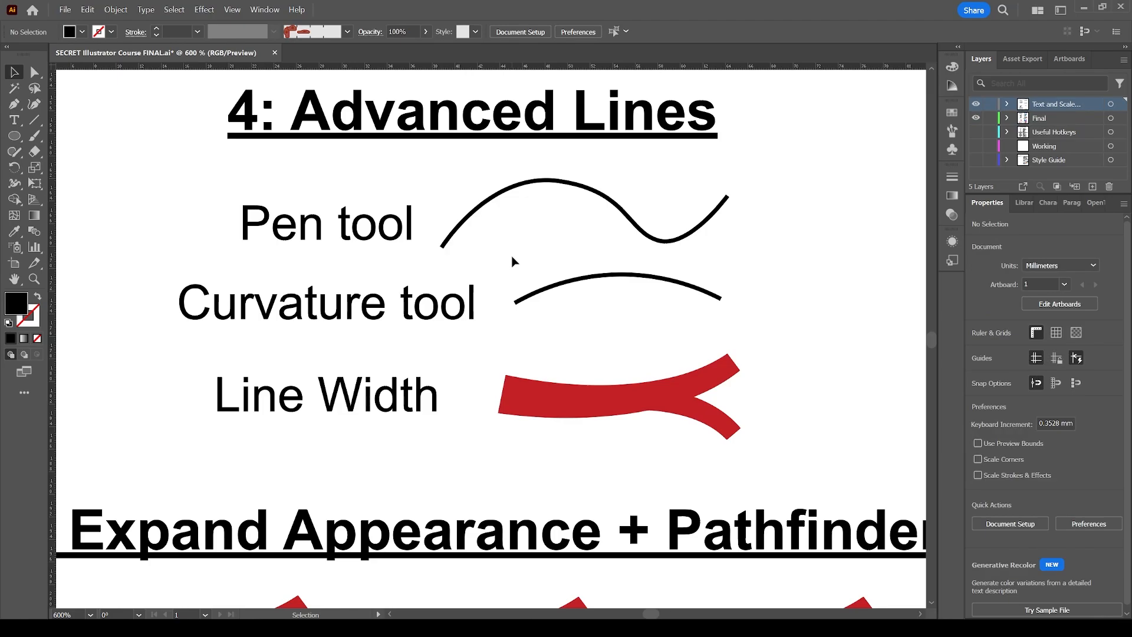
key(backslash)
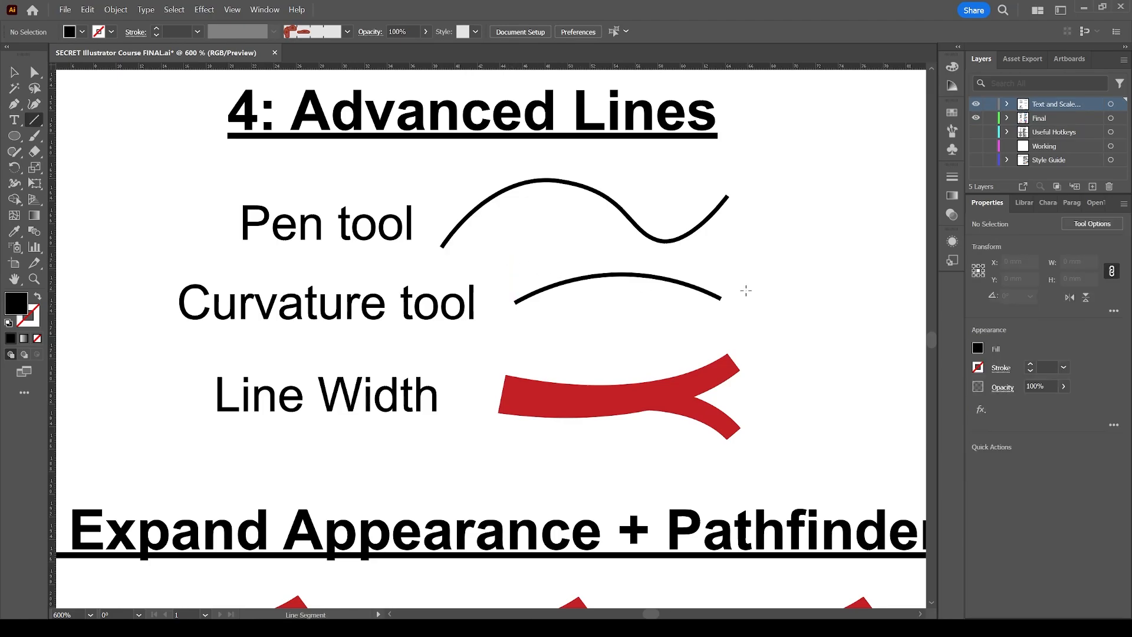
scroll(748, 295, right, 2)
scroll(746, 296, right, 8)
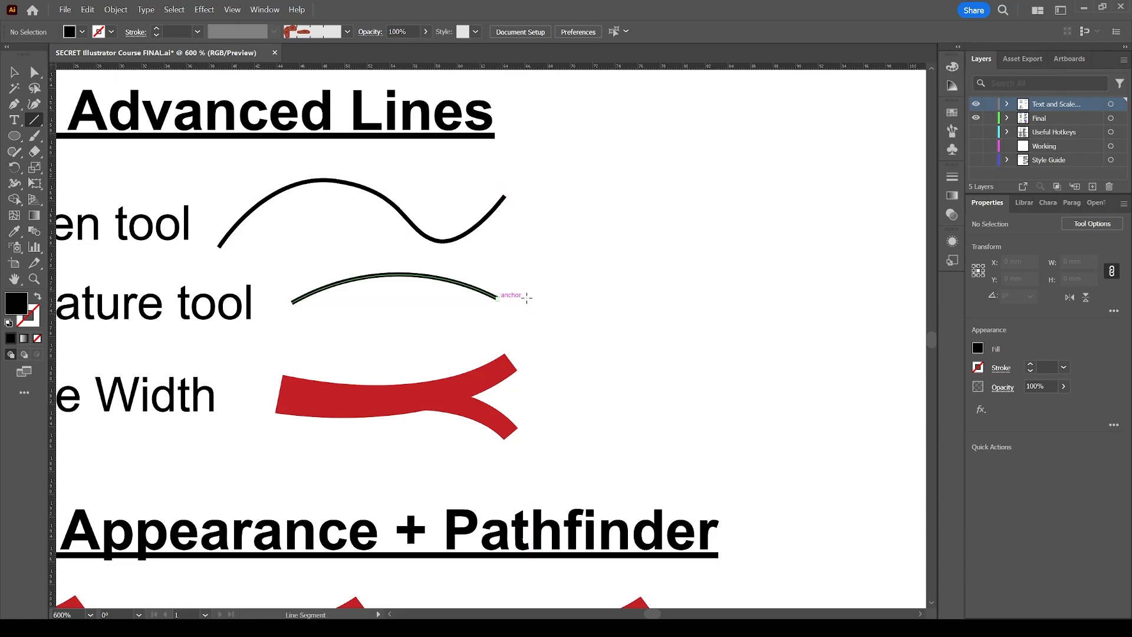
drag(531, 297, 765, 296)
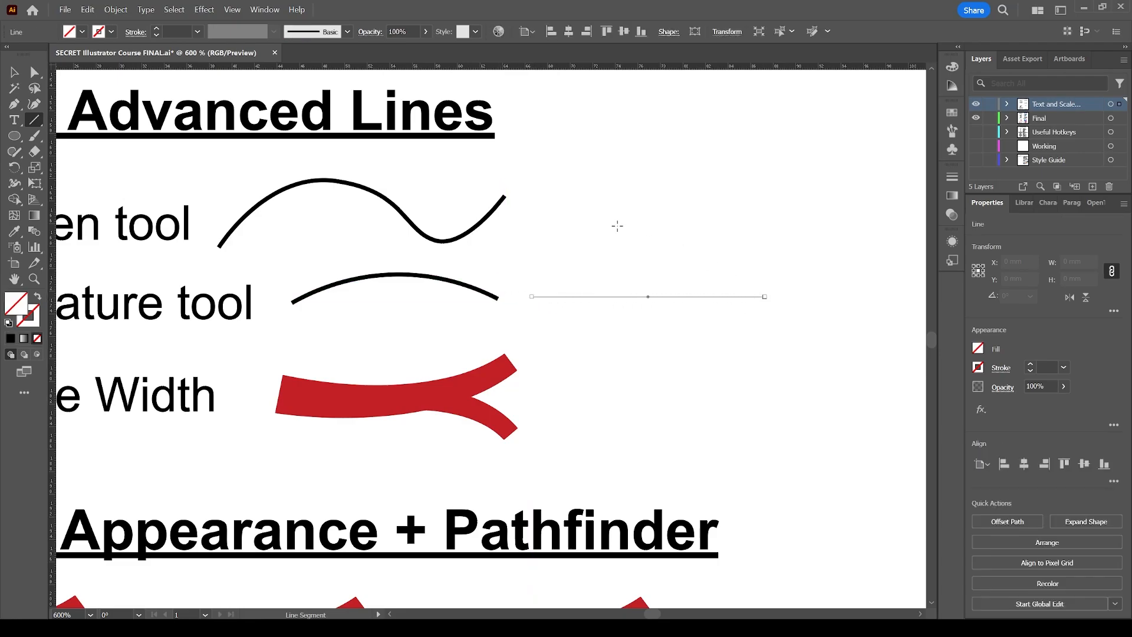
Set the new line's stroke weight to 3 pt.
click(157, 29)
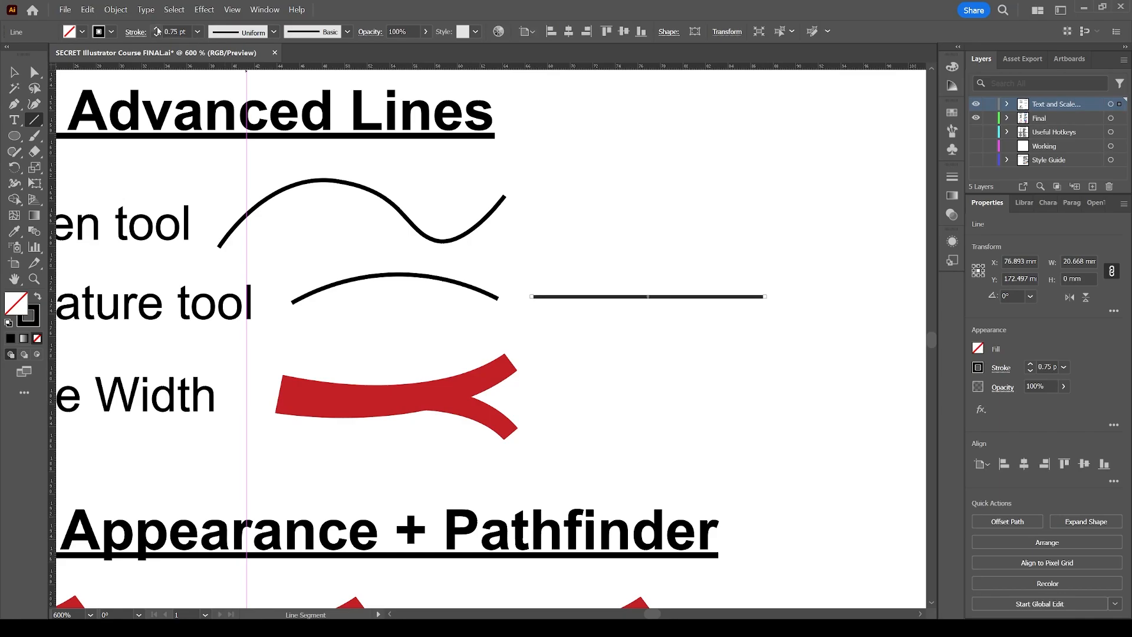
click(156, 29)
click(157, 28)
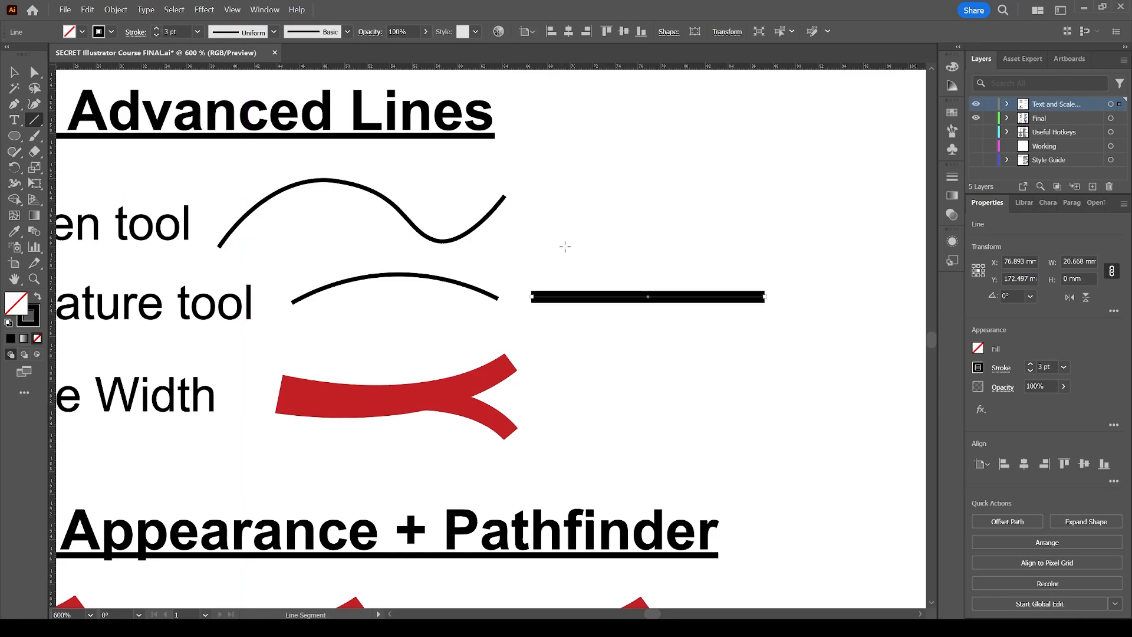
key(v)
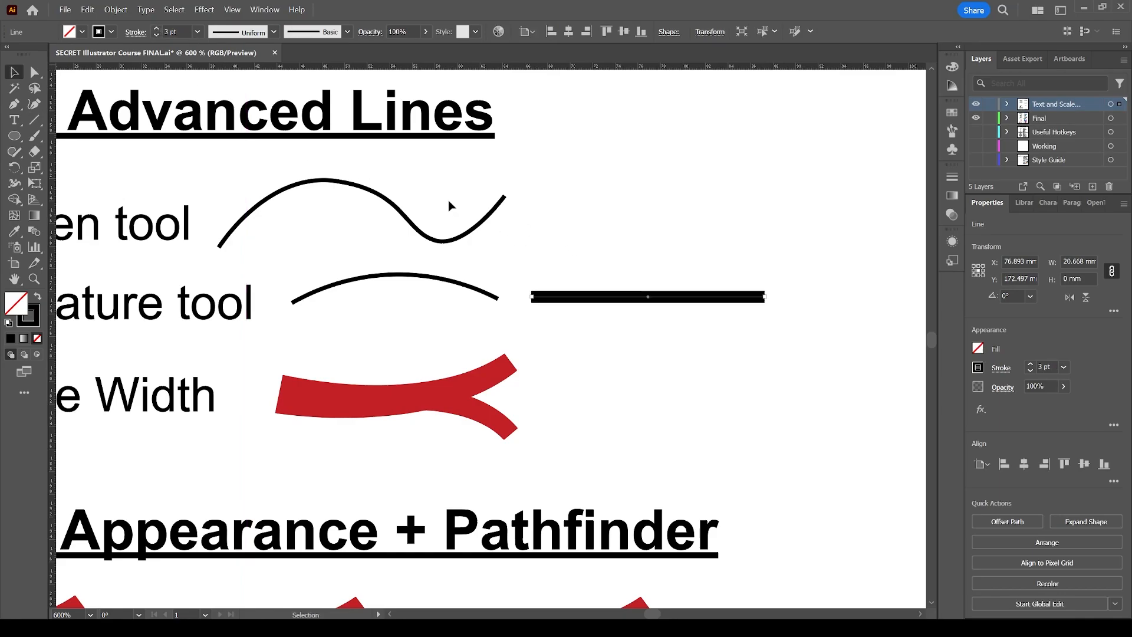
Bend the straight line into an S-shaped wave with the Curvature tool.
click(36, 105)
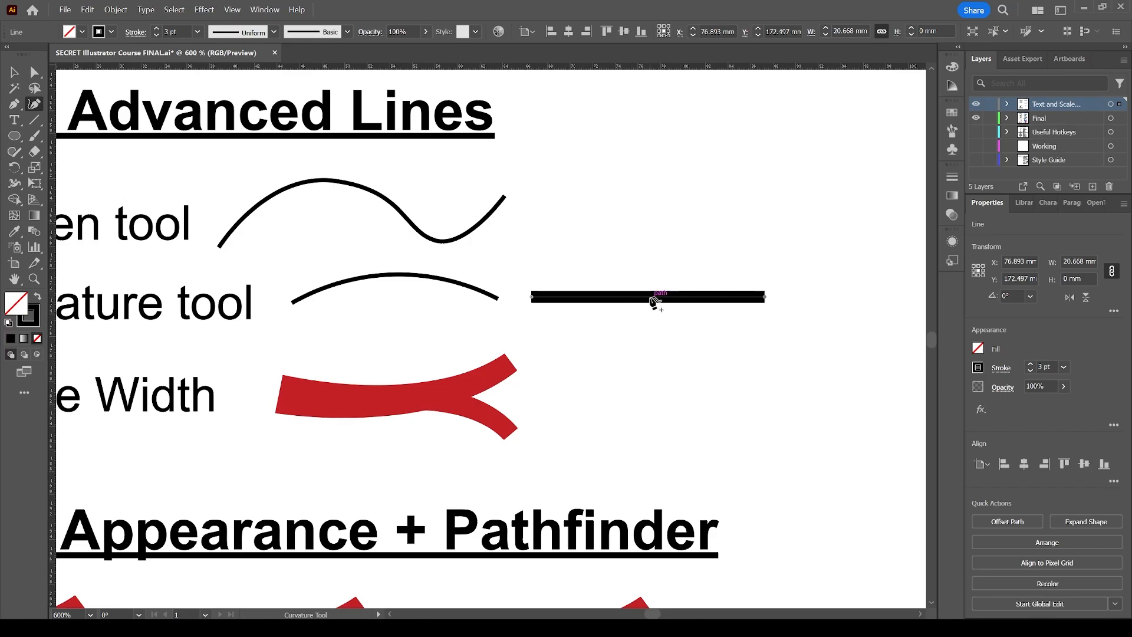
drag(652, 298, 684, 261)
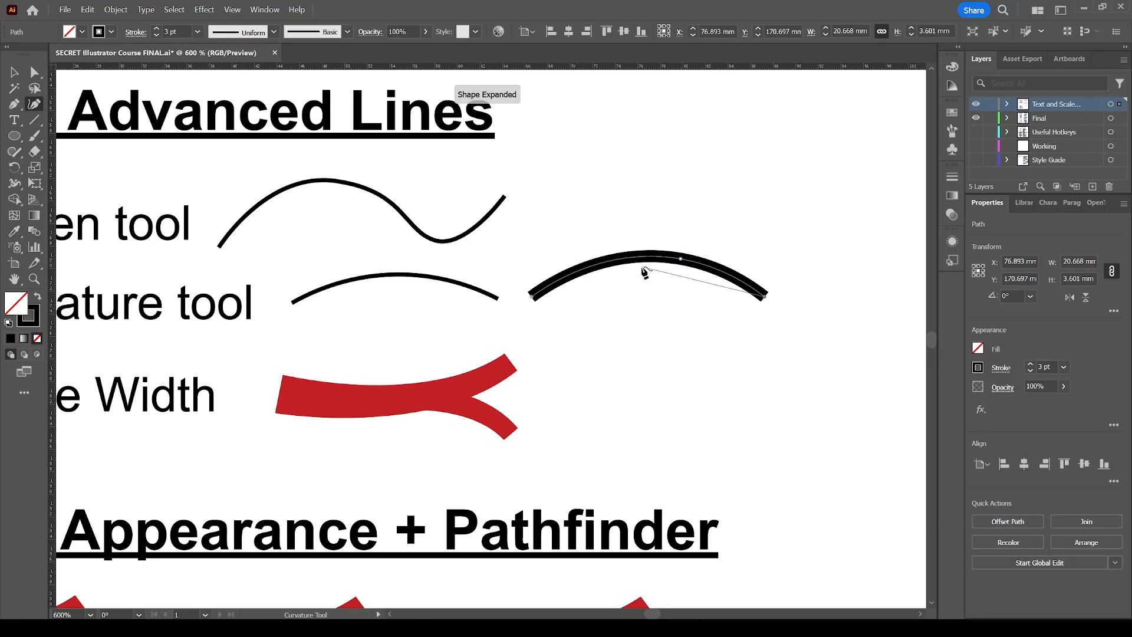
drag(614, 263, 639, 303)
key(v)
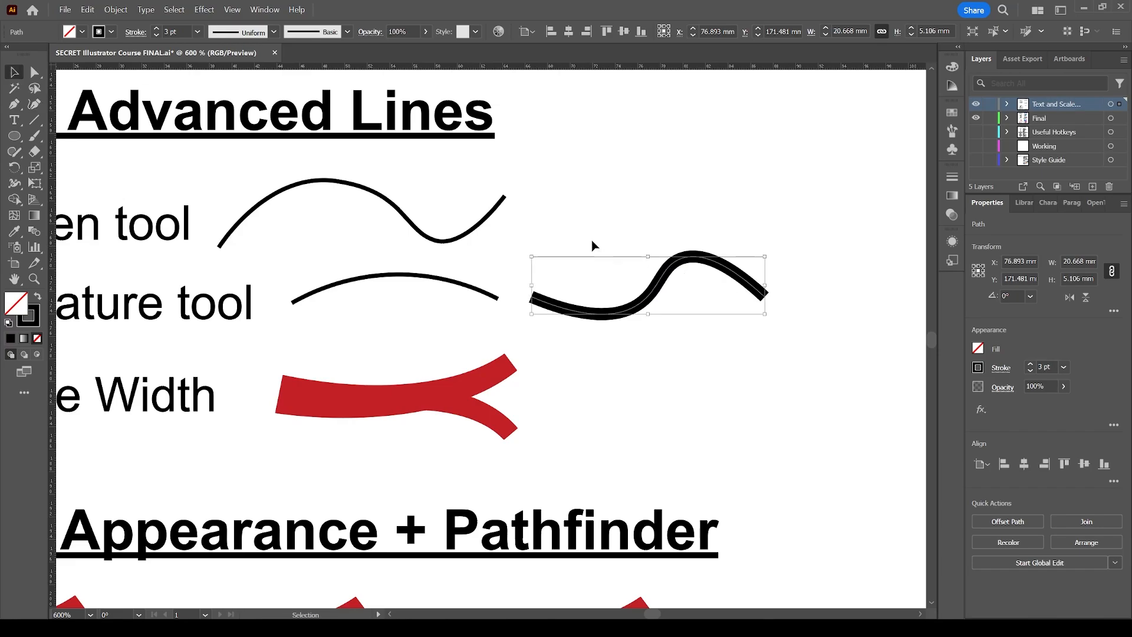
drag(610, 224, 723, 349)
click(632, 229)
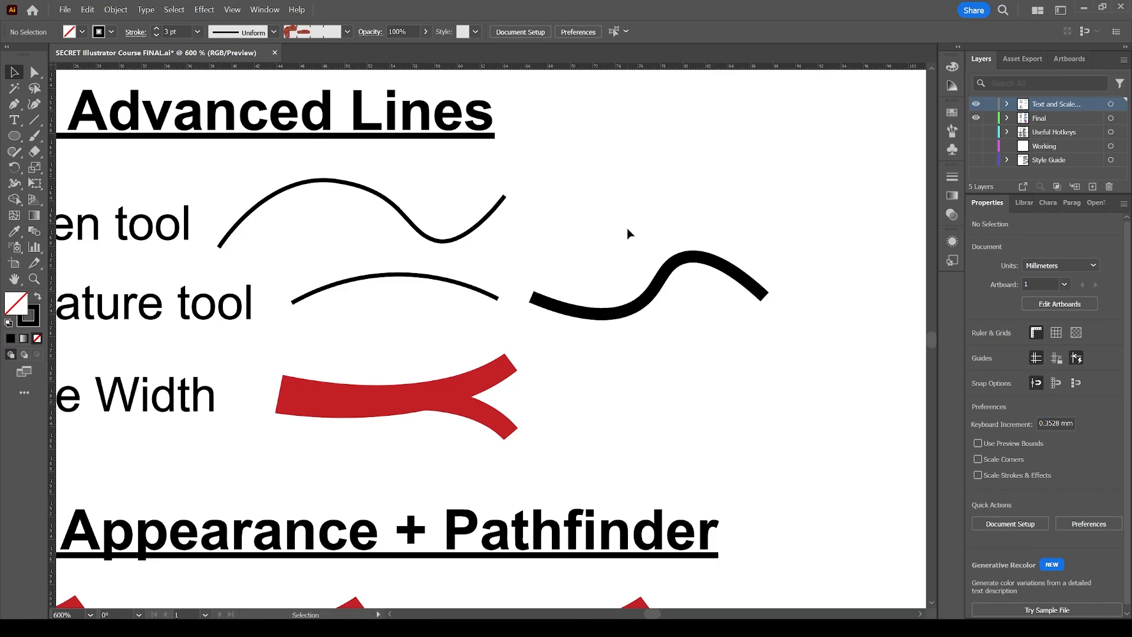
Draw a curved wavy path with the Pen tool beside the Pen tool example.
key(p)
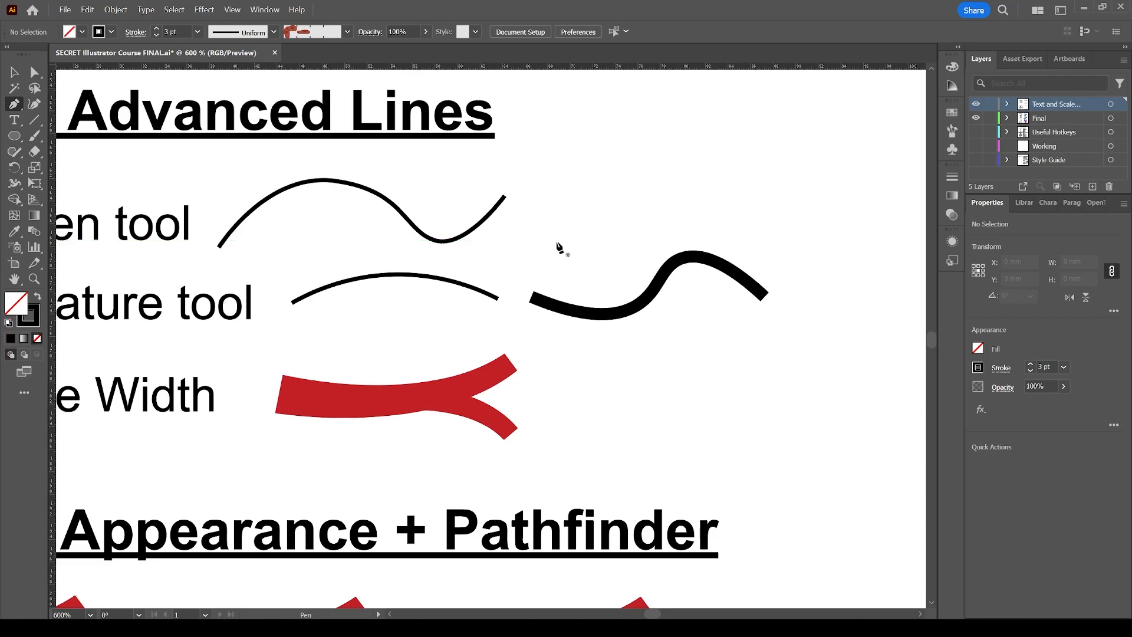
click(553, 239)
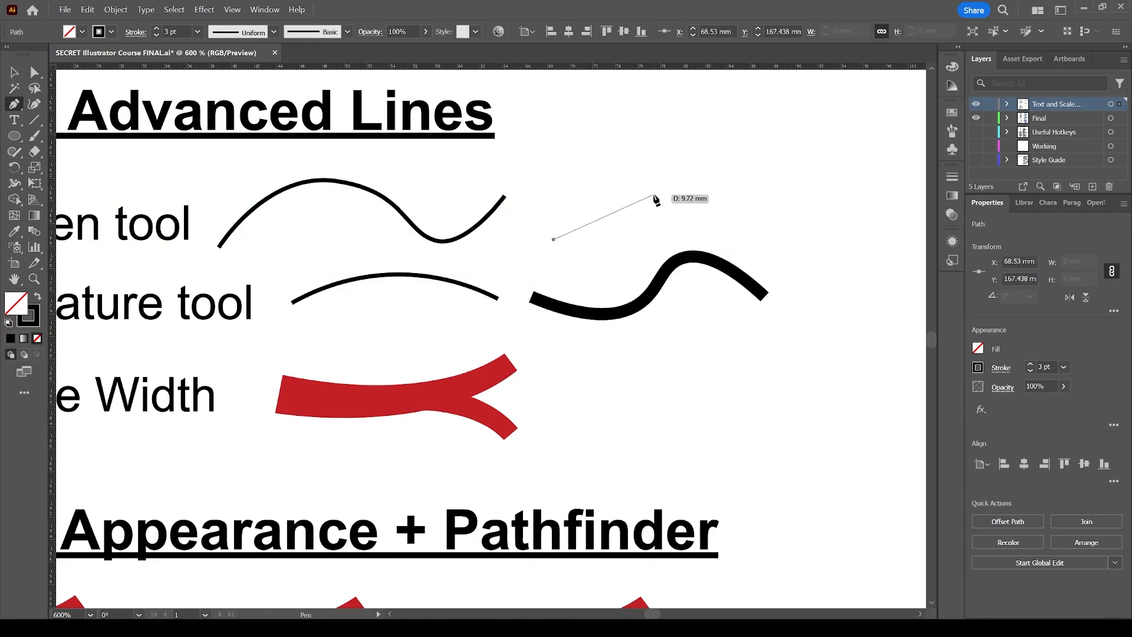
click(635, 183)
mouse_move(634, 183)
mouse_down()
mouse_move(696, 218)
mouse_move(680, 242)
mouse_move(701, 222)
mouse_move(650, 154)
mouse_move(600, 155)
mouse_move(703, 184)
mouse_move(603, 235)
mouse_move(706, 222)
mouse_move(683, 147)
mouse_move(702, 200)
mouse_move(665, 239)
mouse_move(688, 225)
mouse_up()
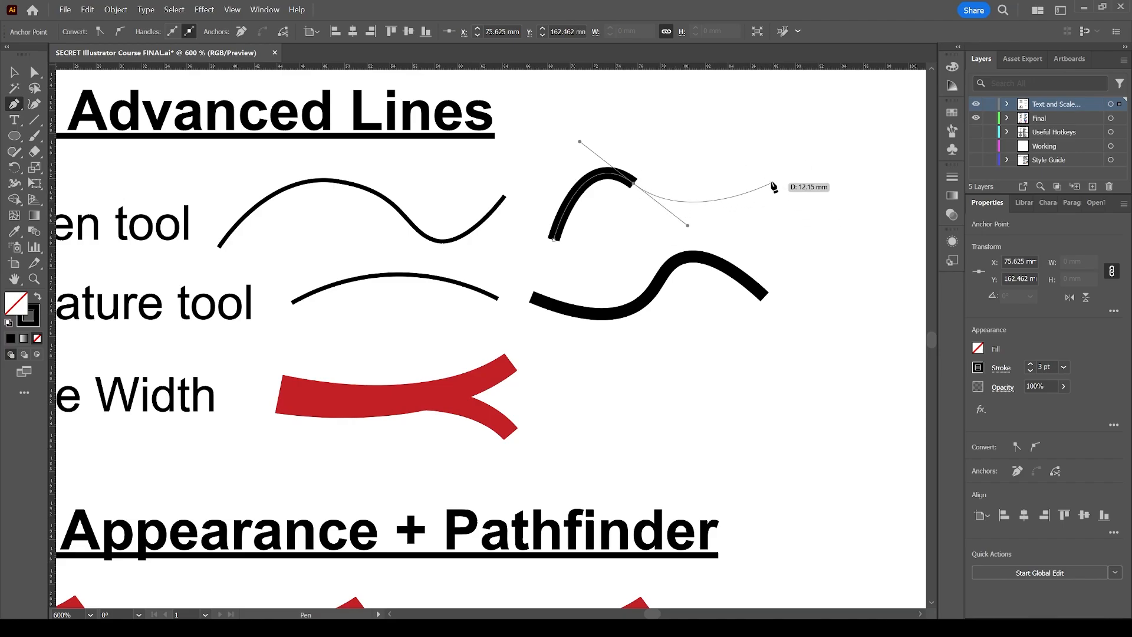
mouse_move(766, 183)
mouse_down()
mouse_move(773, 146)
mouse_move(735, 116)
mouse_move(759, 122)
mouse_move(833, 188)
mouse_move(720, 118)
mouse_move(699, 126)
mouse_move(791, 141)
mouse_up()
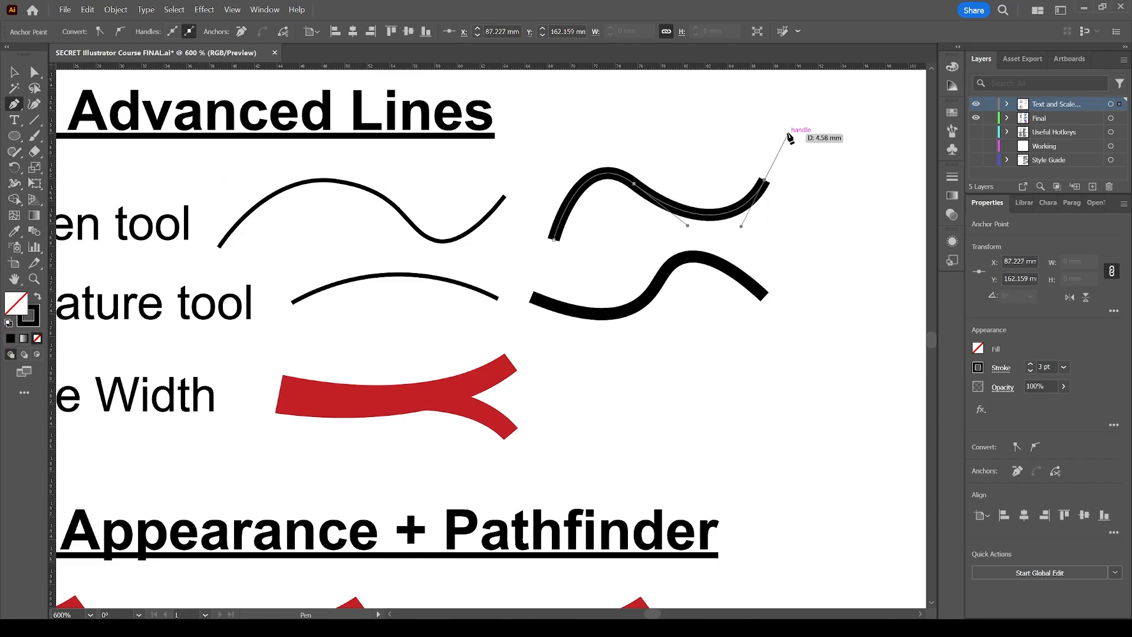
key(v)
click(674, 170)
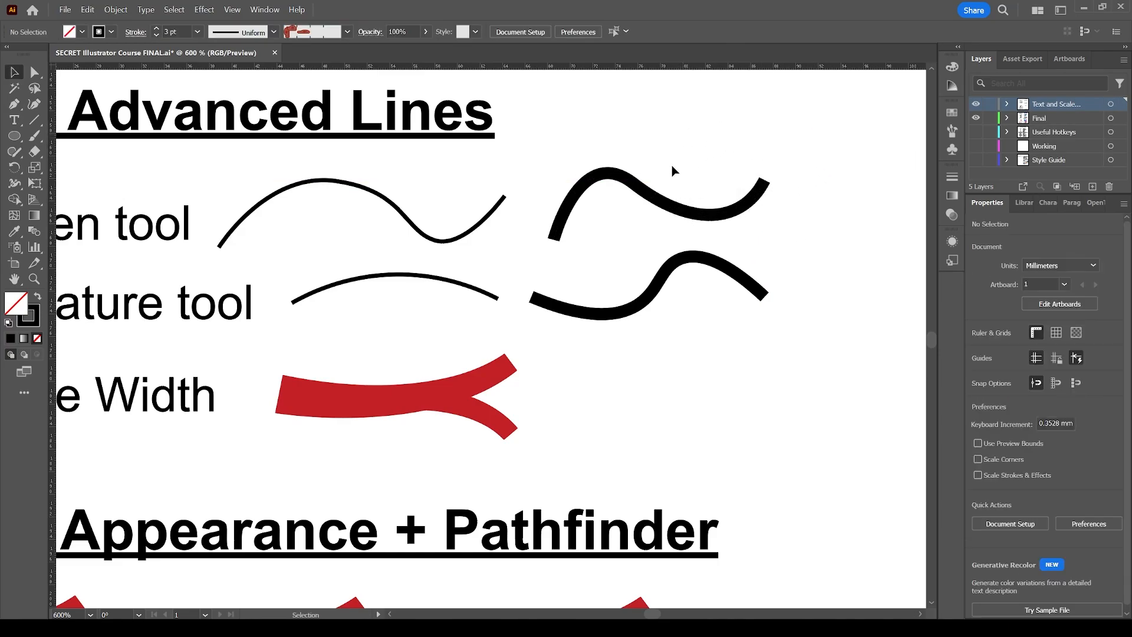
Draw a third Pen tool path beside the Line Width example, combining a curved segment and a corner point.
key(p)
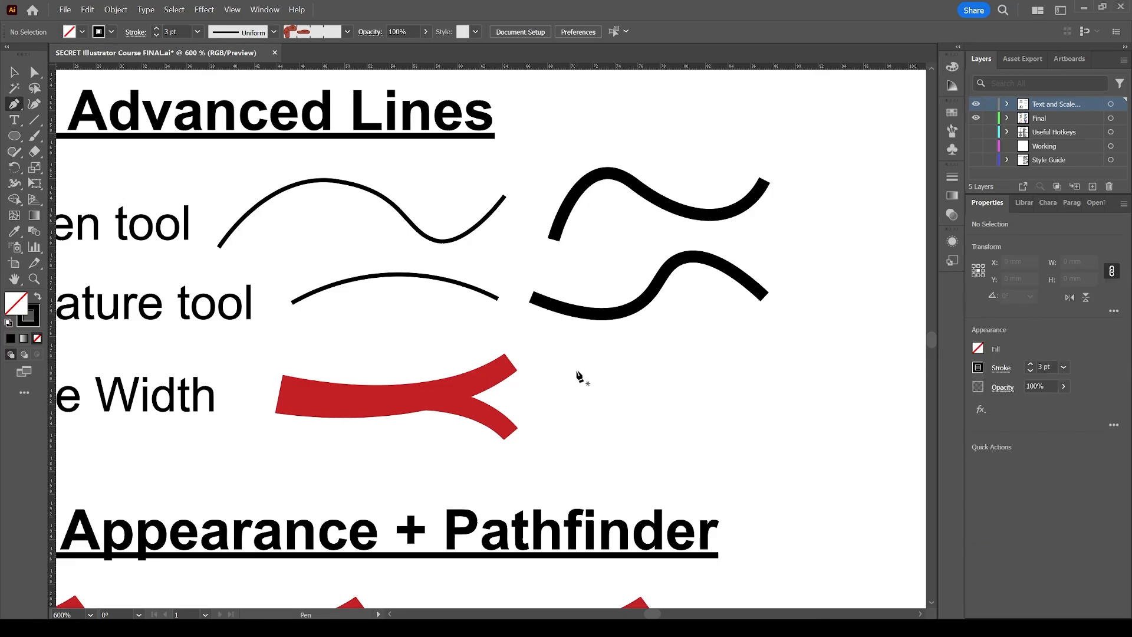
drag(576, 374, 645, 348)
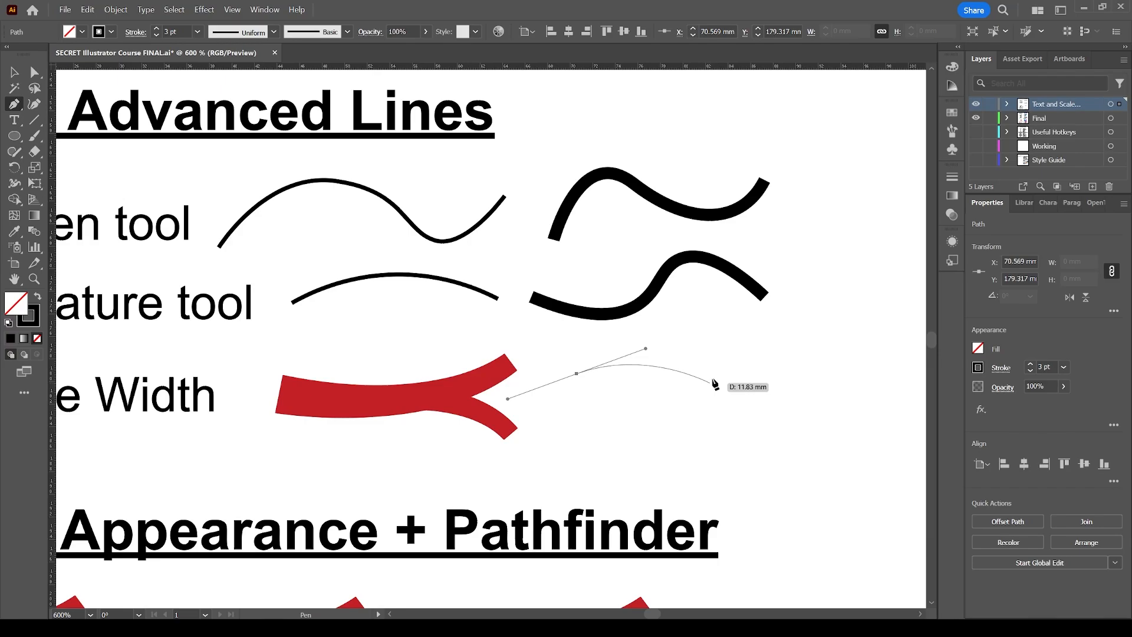
click(719, 370)
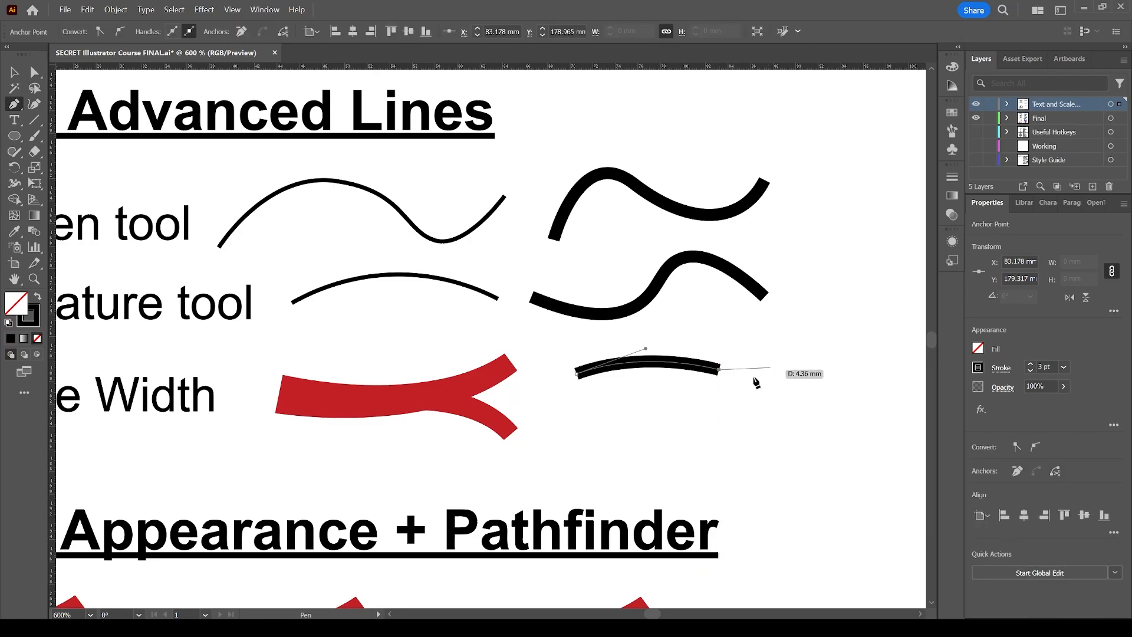
drag(810, 335, 806, 435)
key(v)
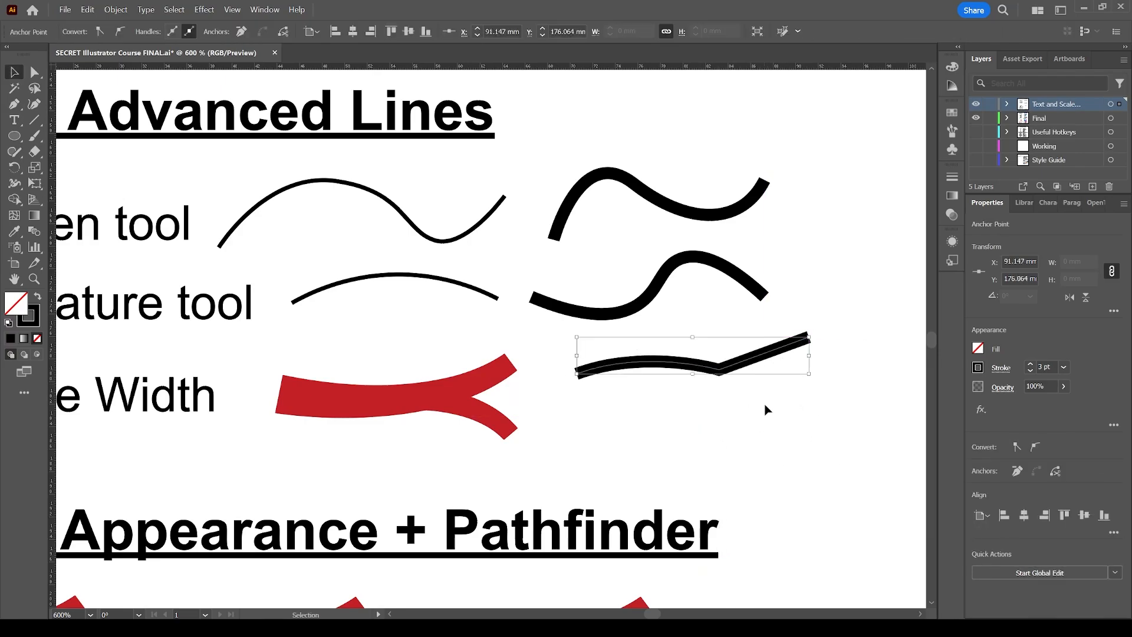
Select the three practice paths and delete them.
click(757, 407)
drag(782, 395, 642, 183)
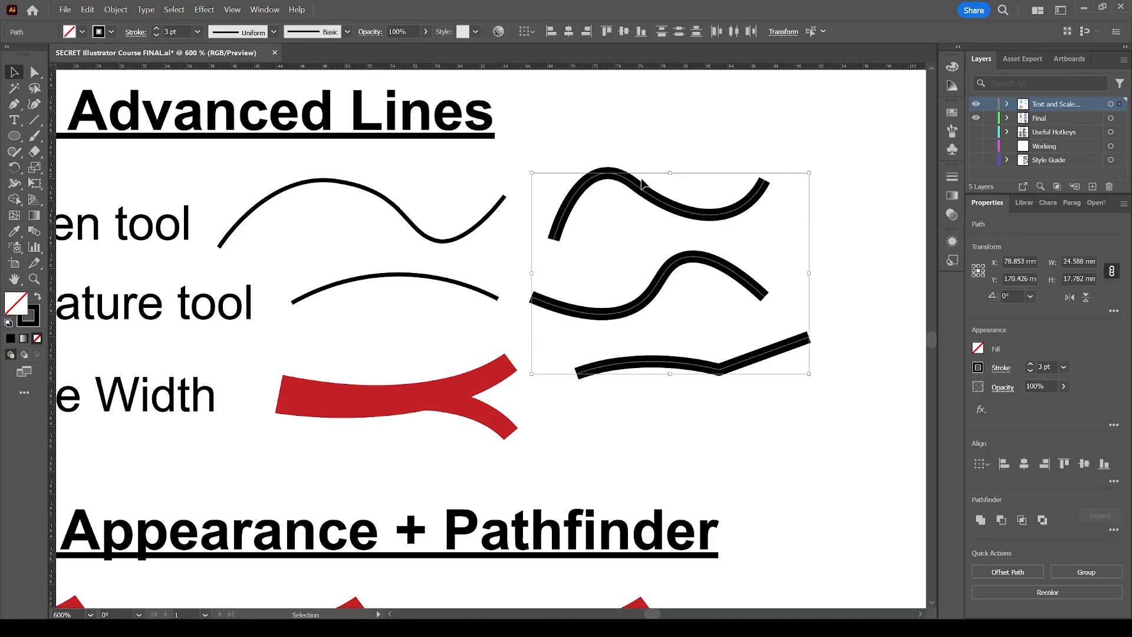
key(Delete)
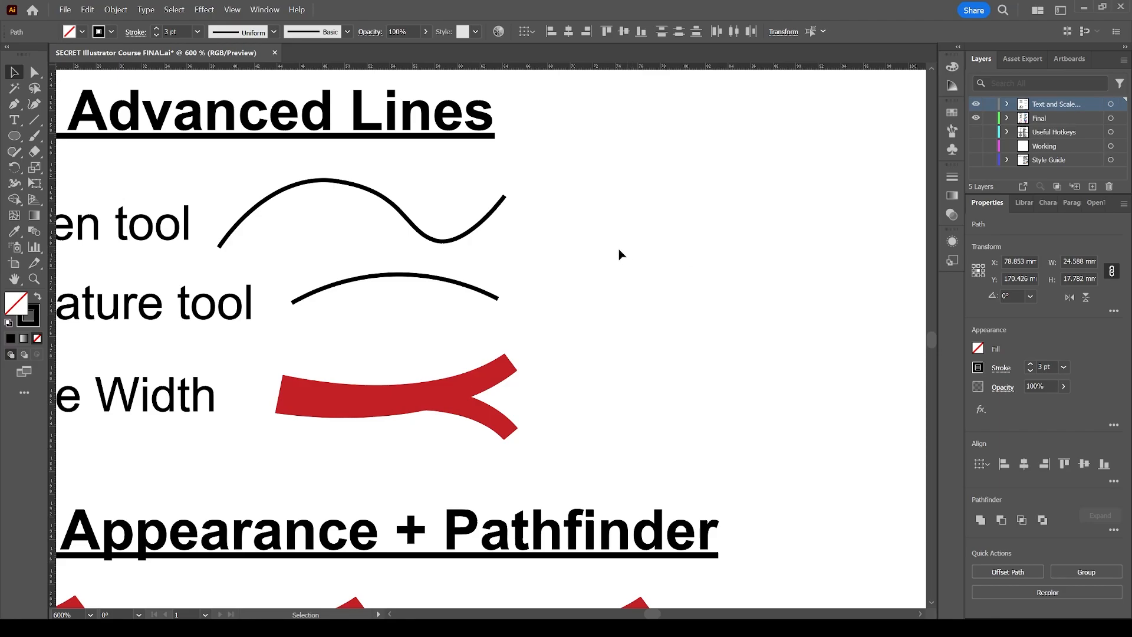
scroll(618, 254, left, 3)
scroll(613, 256, left, 2)
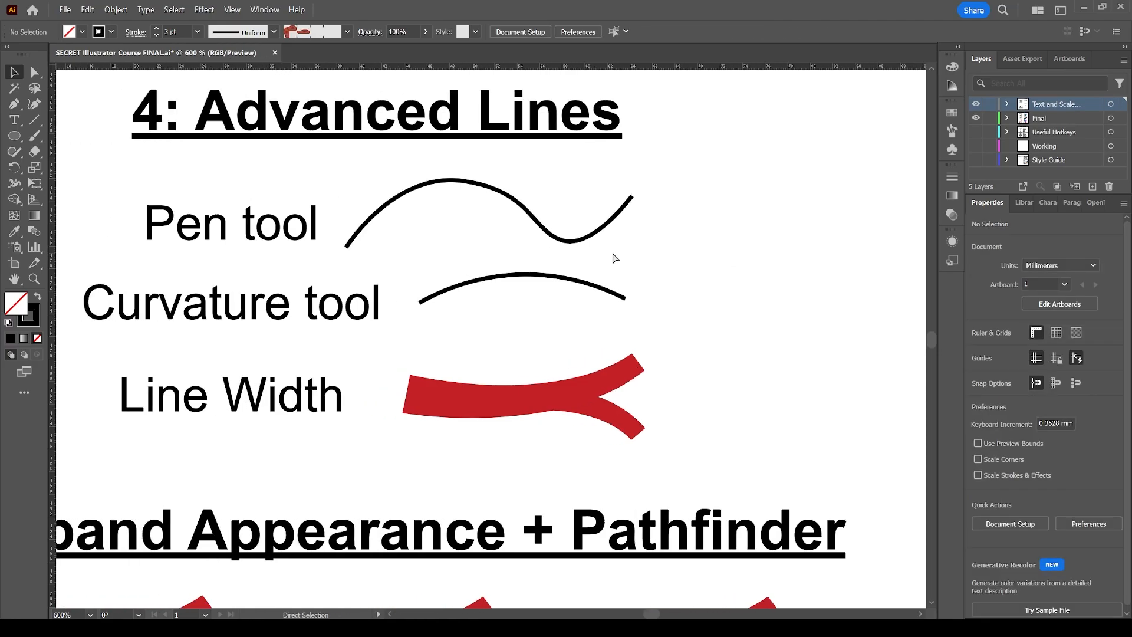
scroll(607, 271, down, 2)
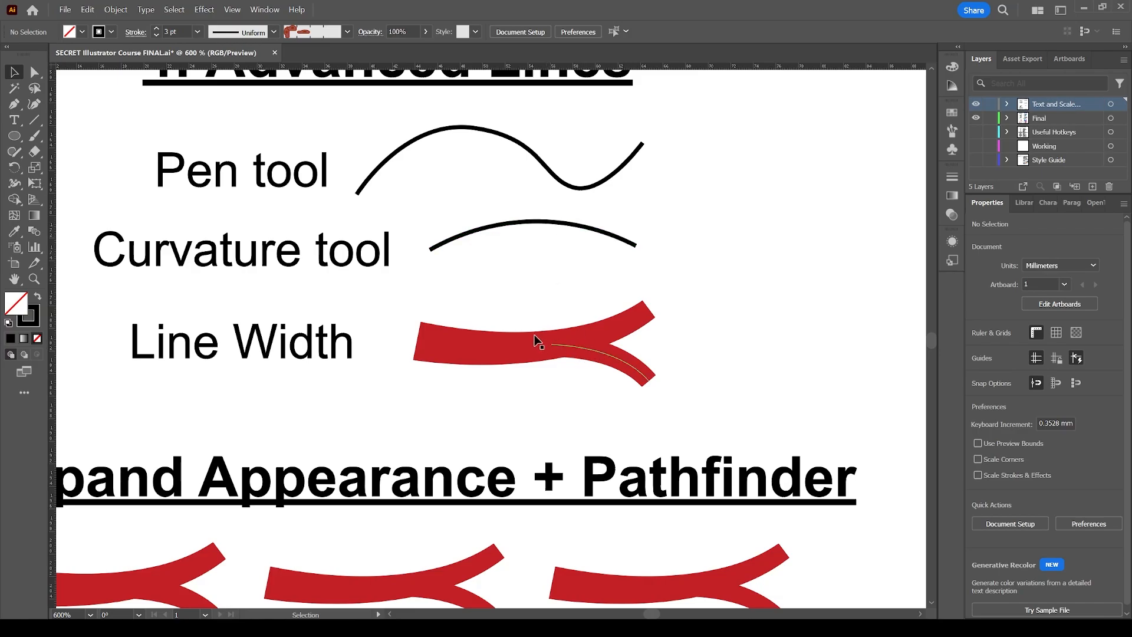
Inspect the Line Width example in outline view, zooming in on its paths.
scroll(553, 300, down, 1)
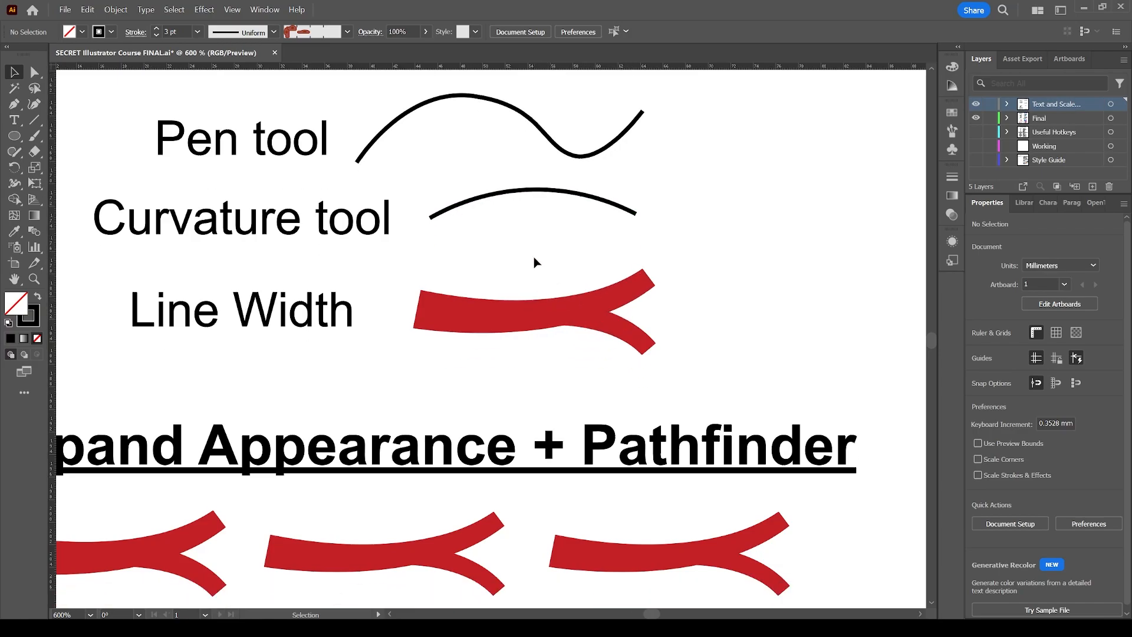
scroll(534, 257, down, 1)
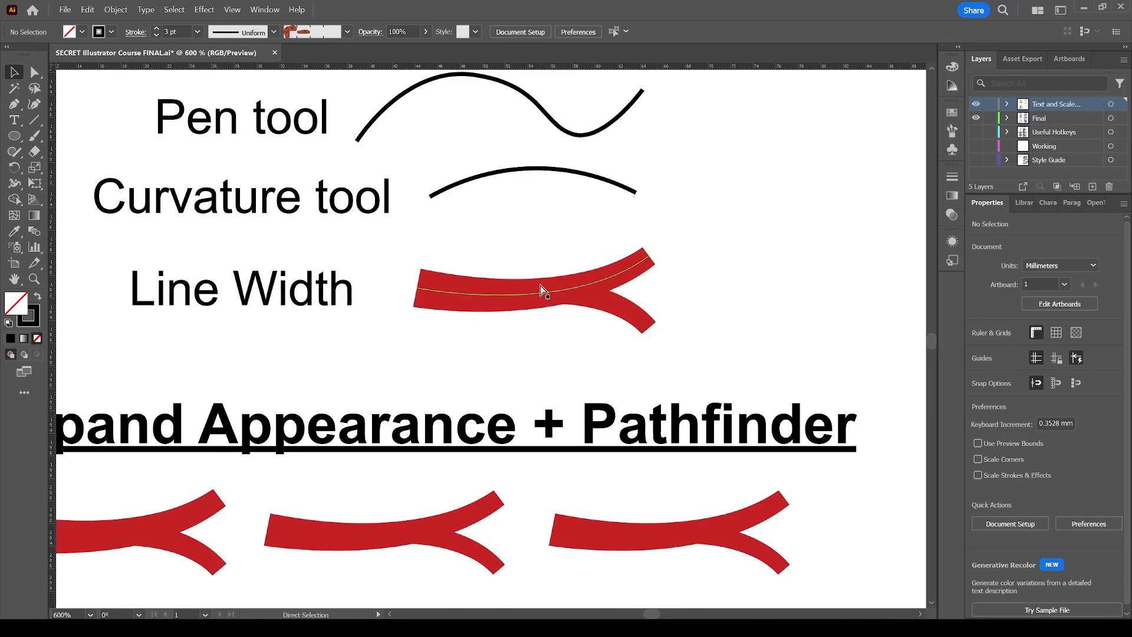
key(ctrl+y)
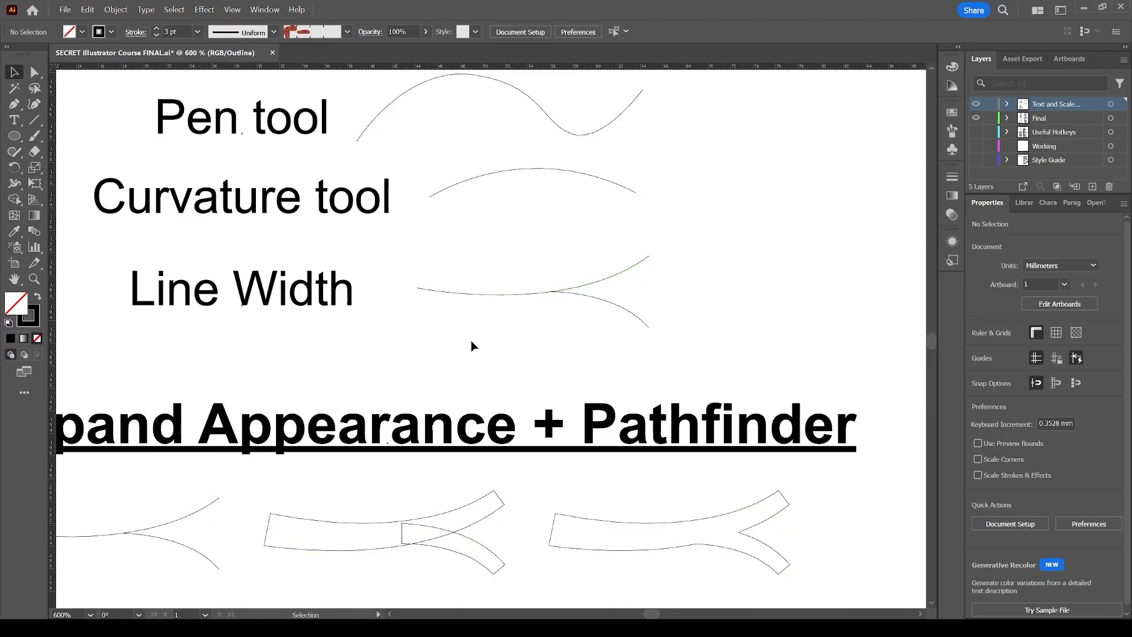
key(z)
drag(389, 362, 729, 243)
key(v)
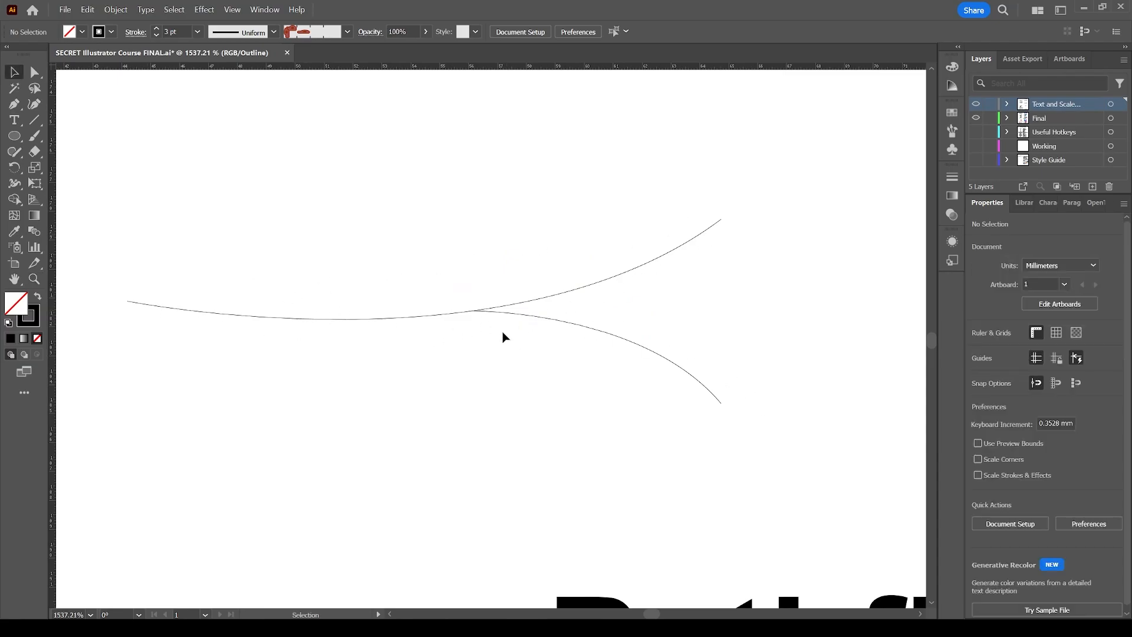
key(z)
alt+click(445, 355)
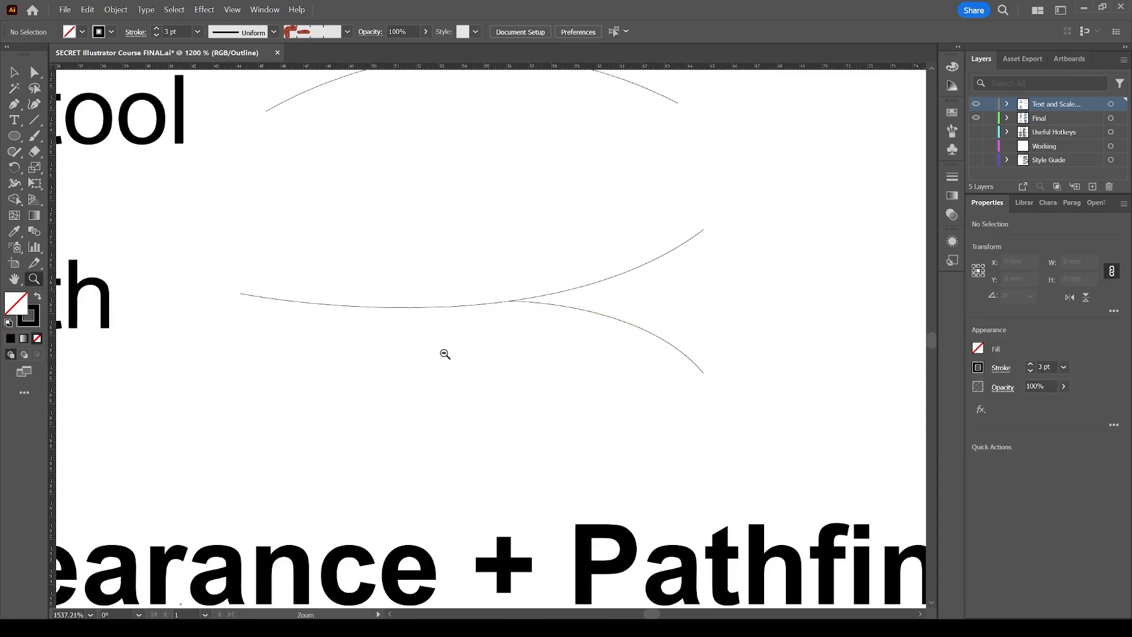
alt+click(427, 299)
alt+click(471, 334)
key(v)
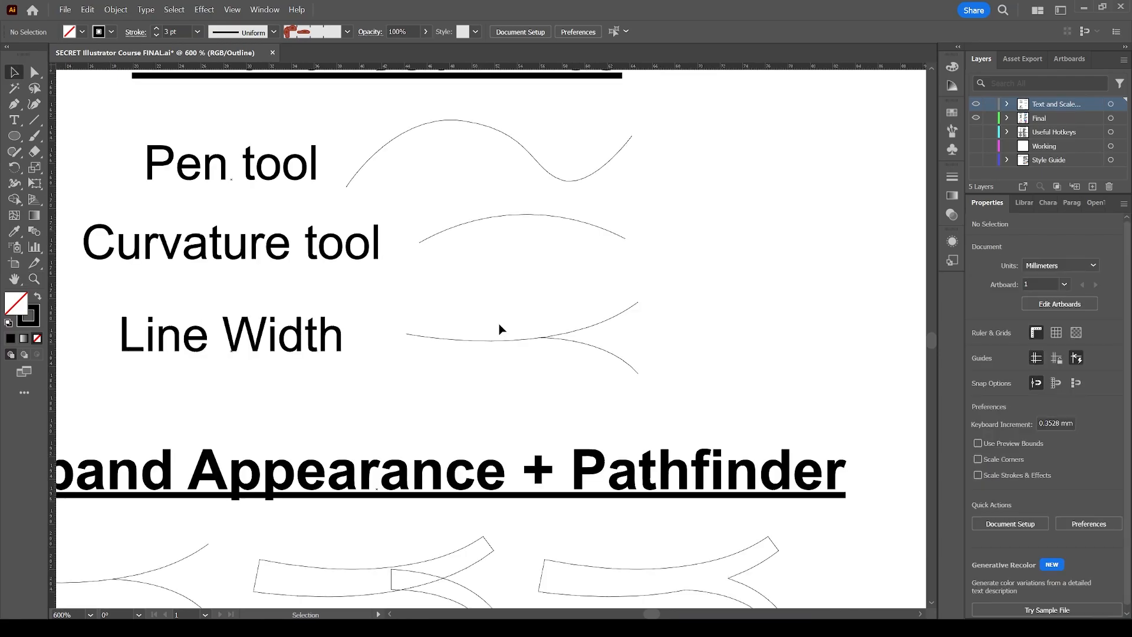
key(ctrl+y)
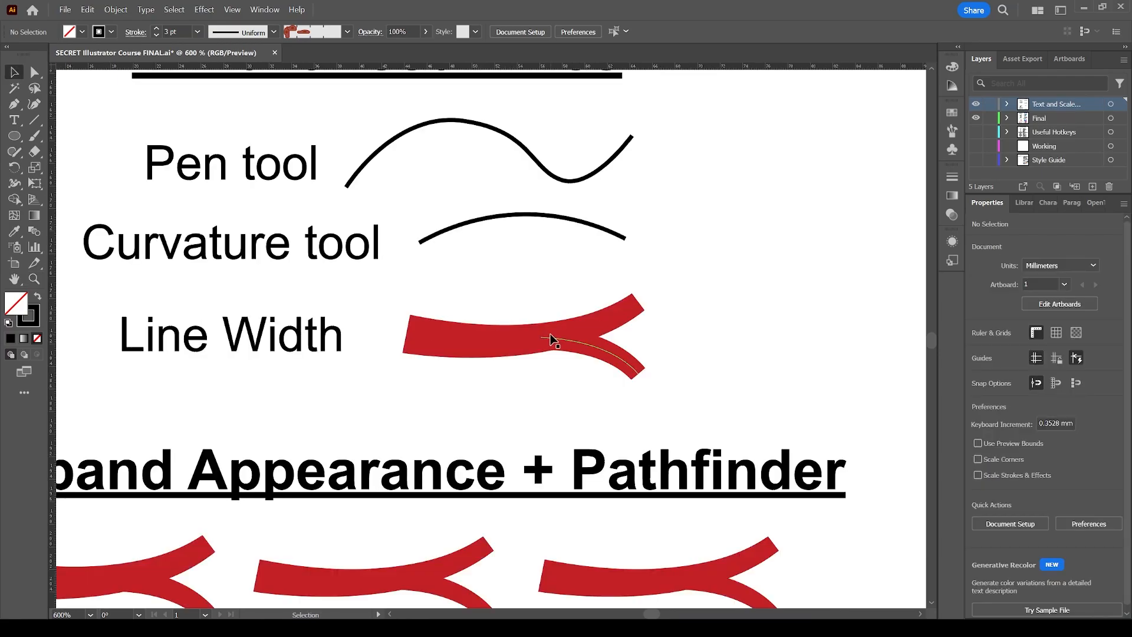
Draw a gently curved line with the Pen tool to the right of the Line Width example.
key(p)
scroll(698, 336, right, 2)
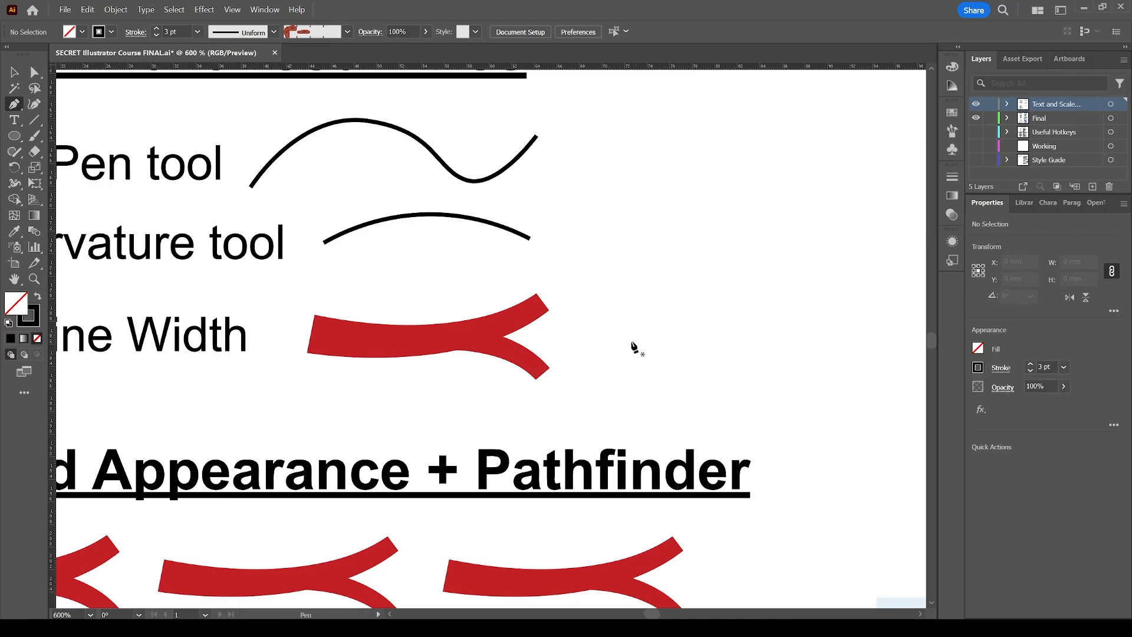
click(618, 341)
drag(823, 299, 883, 252)
ctrl+click(728, 384)
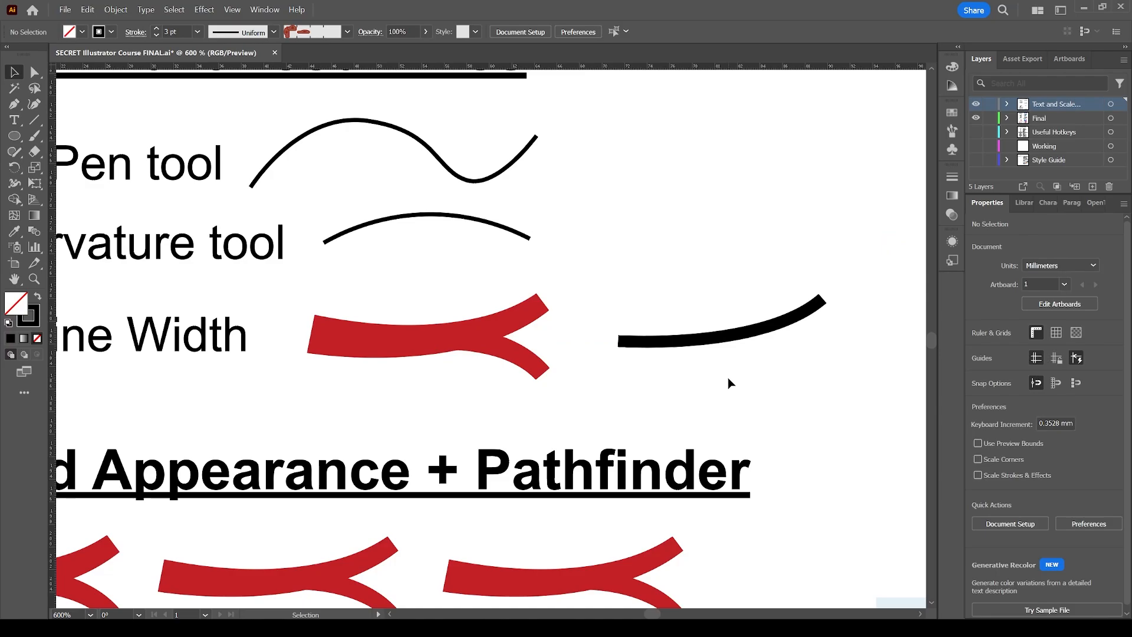
Draw a second Pen path branching downward from the middle of that curve to the lower right.
click(803, 378)
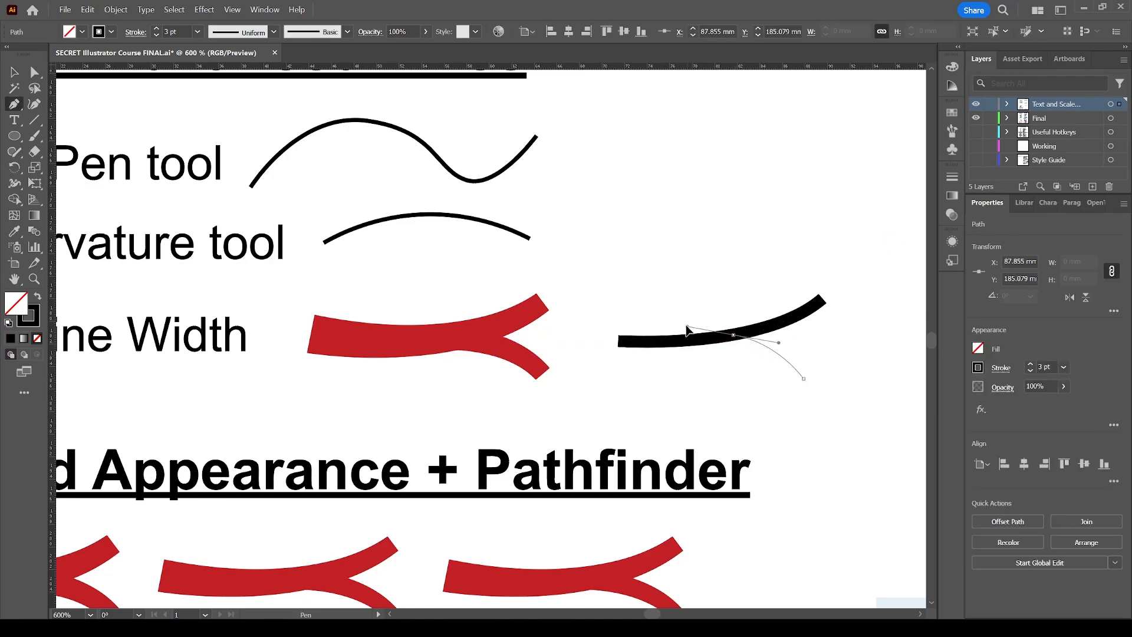
click(733, 337)
key(v)
click(691, 283)
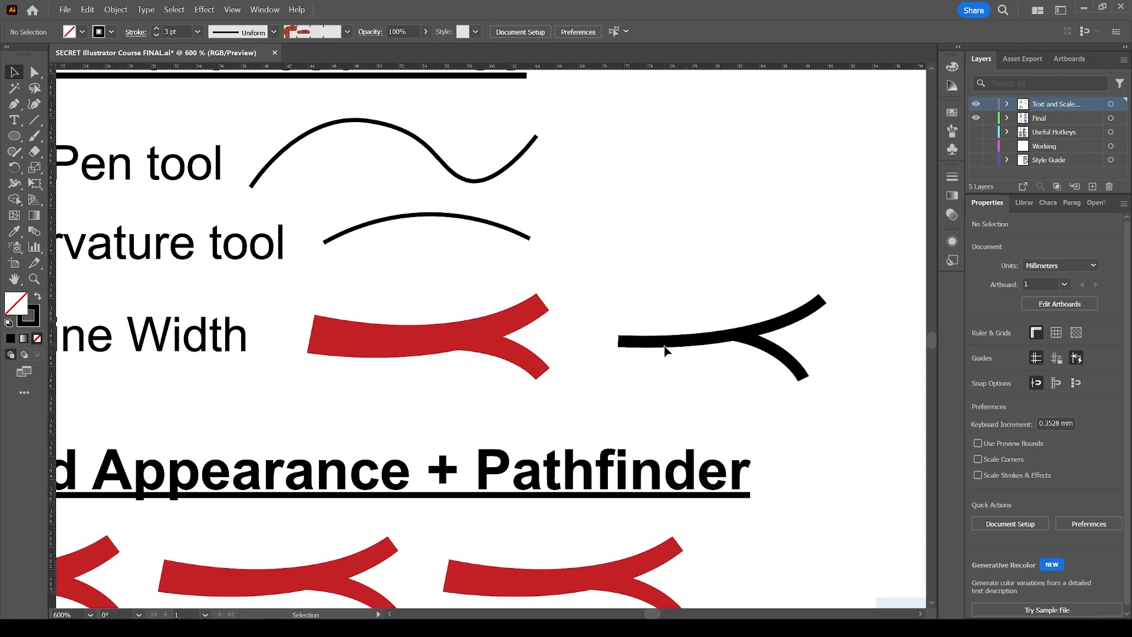
Select the main curve and set its stroke weight to 4.8 pt.
scroll(401, 338, left, 3)
key(a)
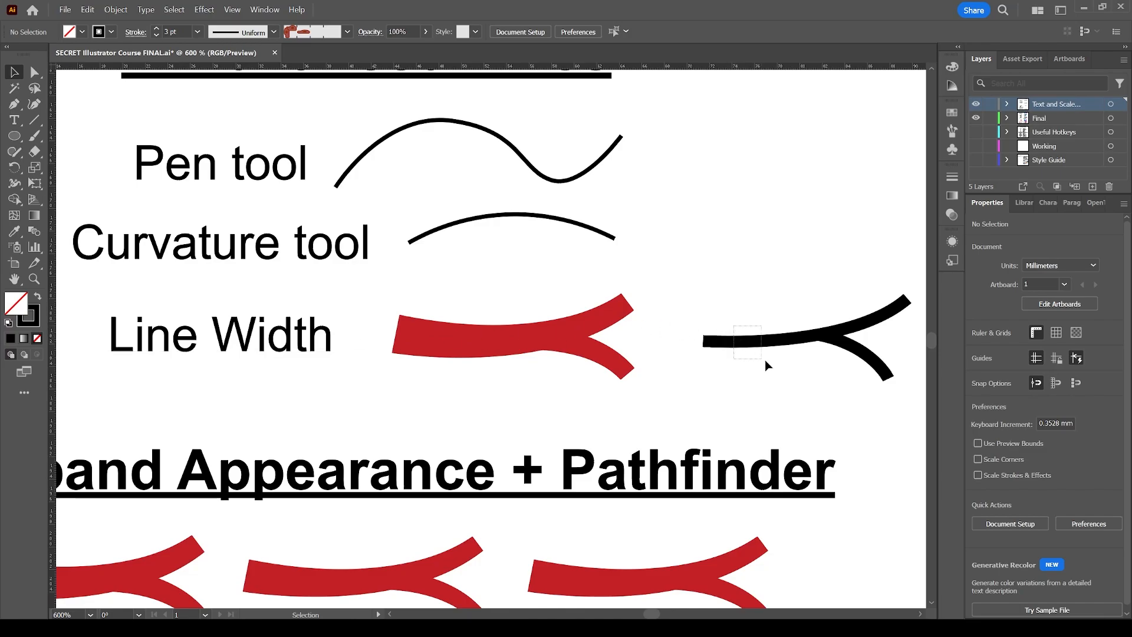
click(761, 343)
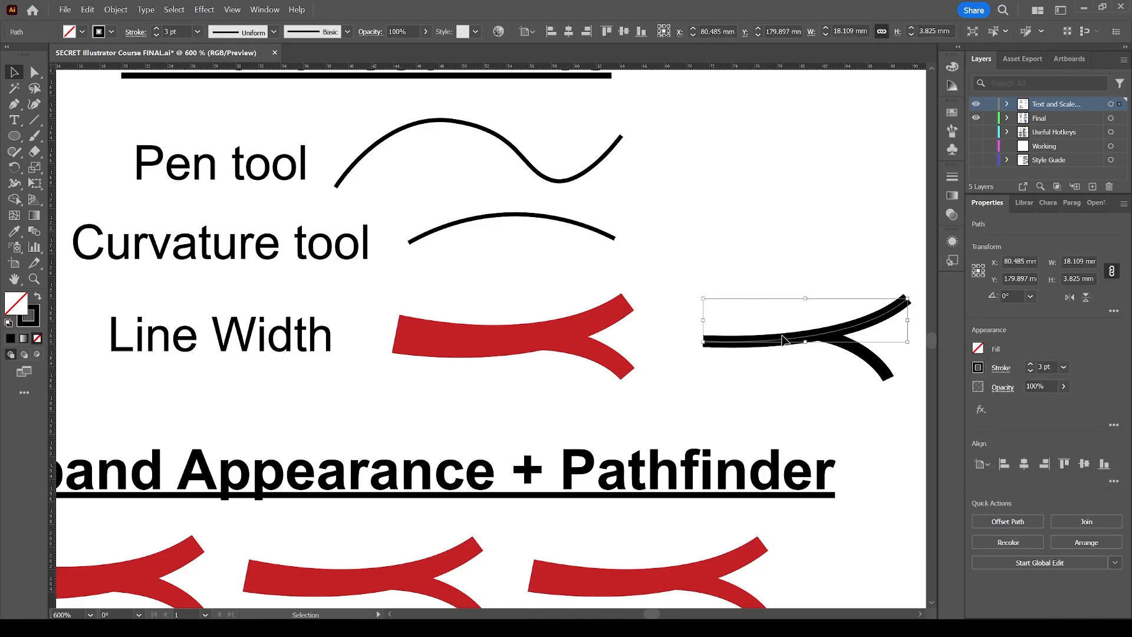
click(157, 29)
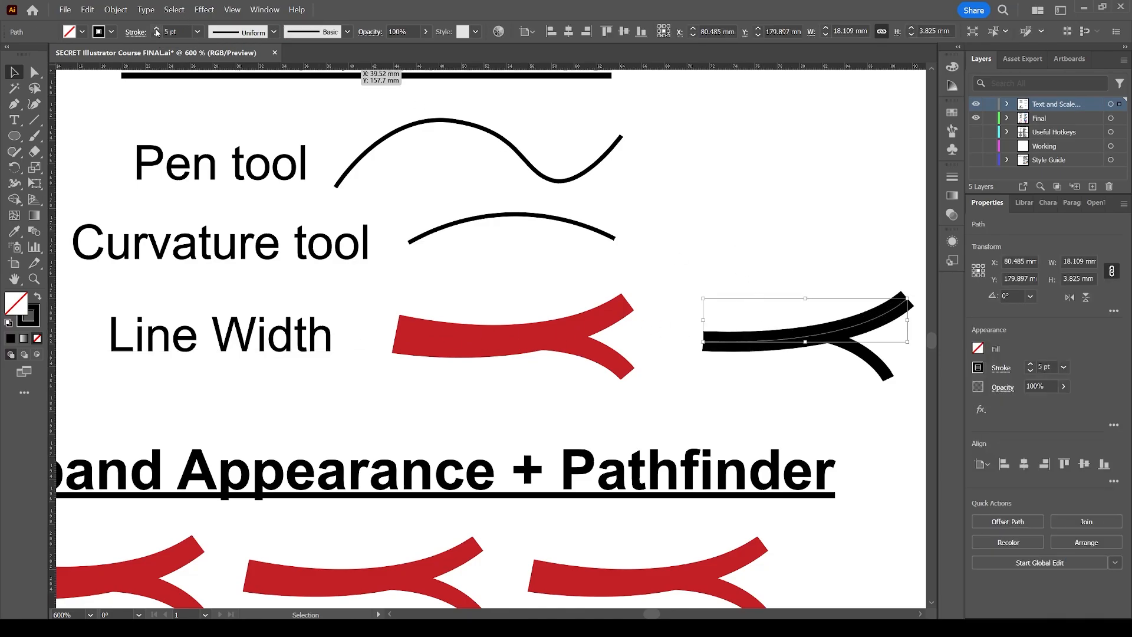
click(157, 29)
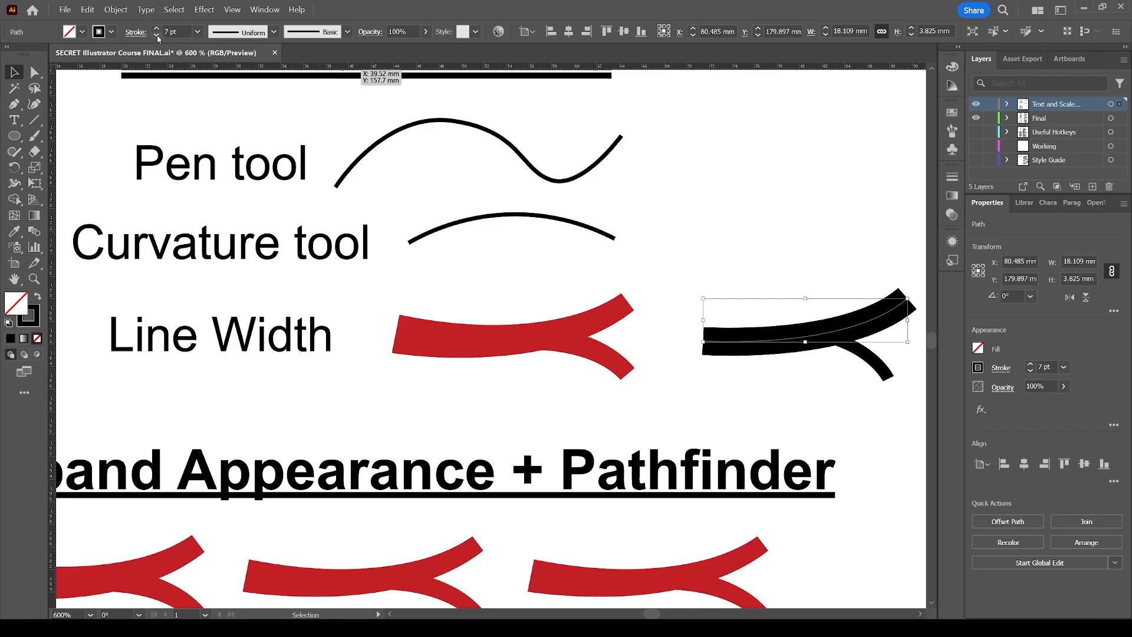
click(157, 35)
click(157, 35)
click(157, 35)
click(157, 35)
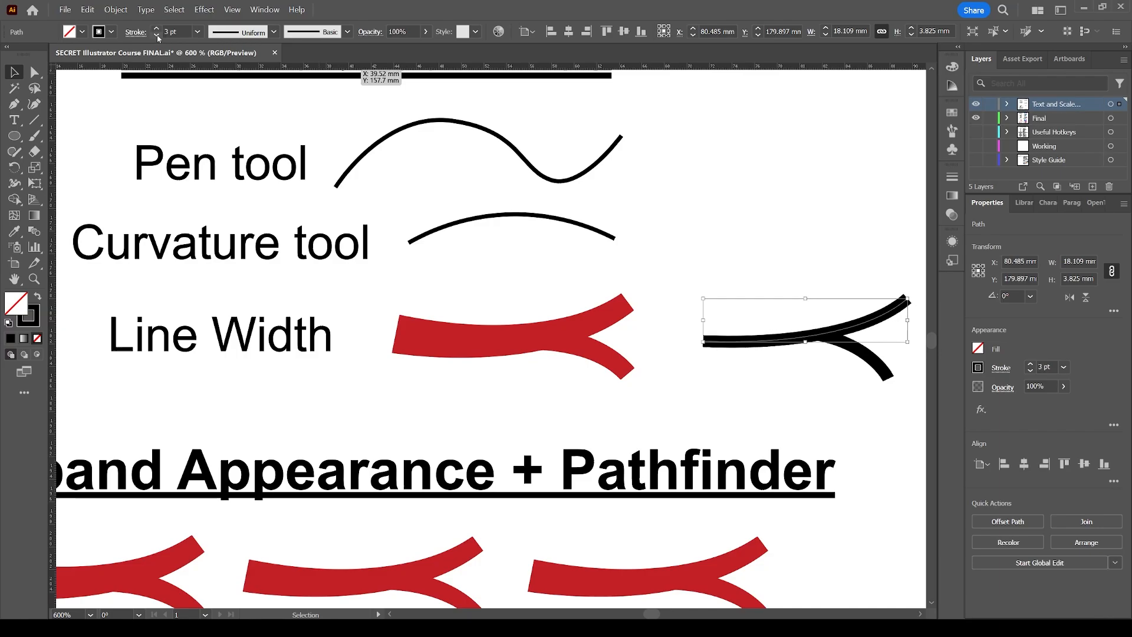
click(157, 29)
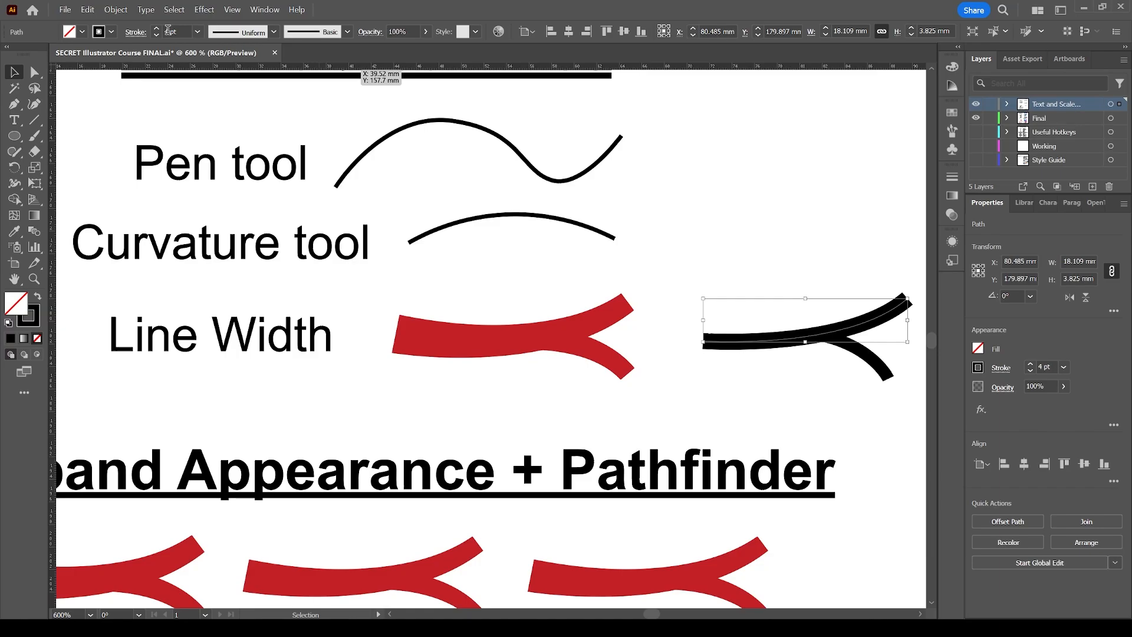
text(*1.)
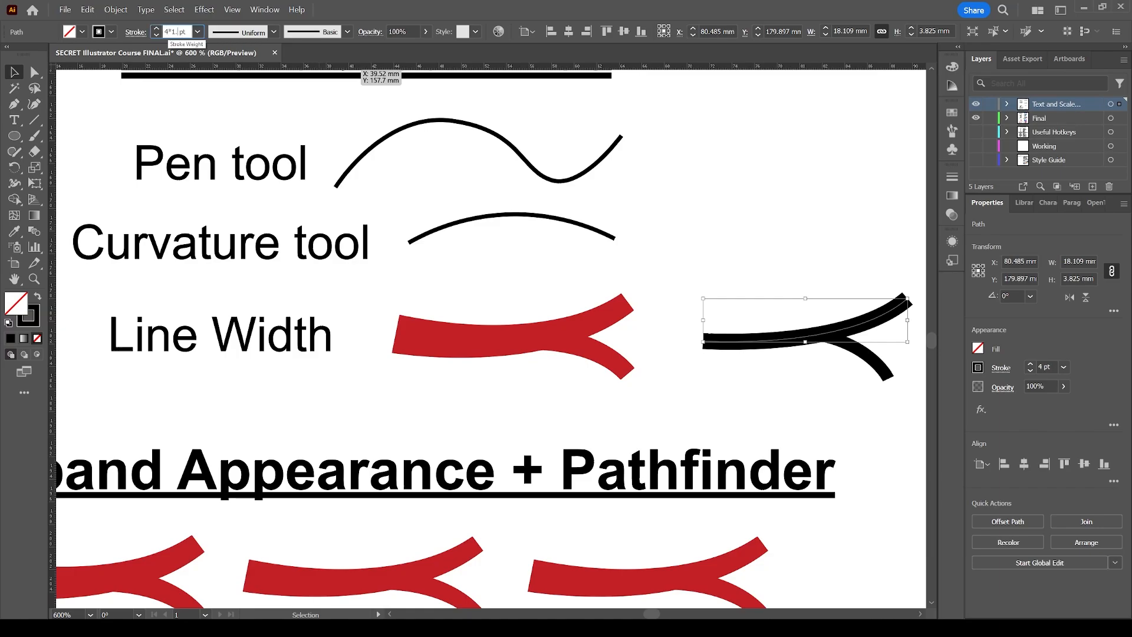
text(2)
key(Return)
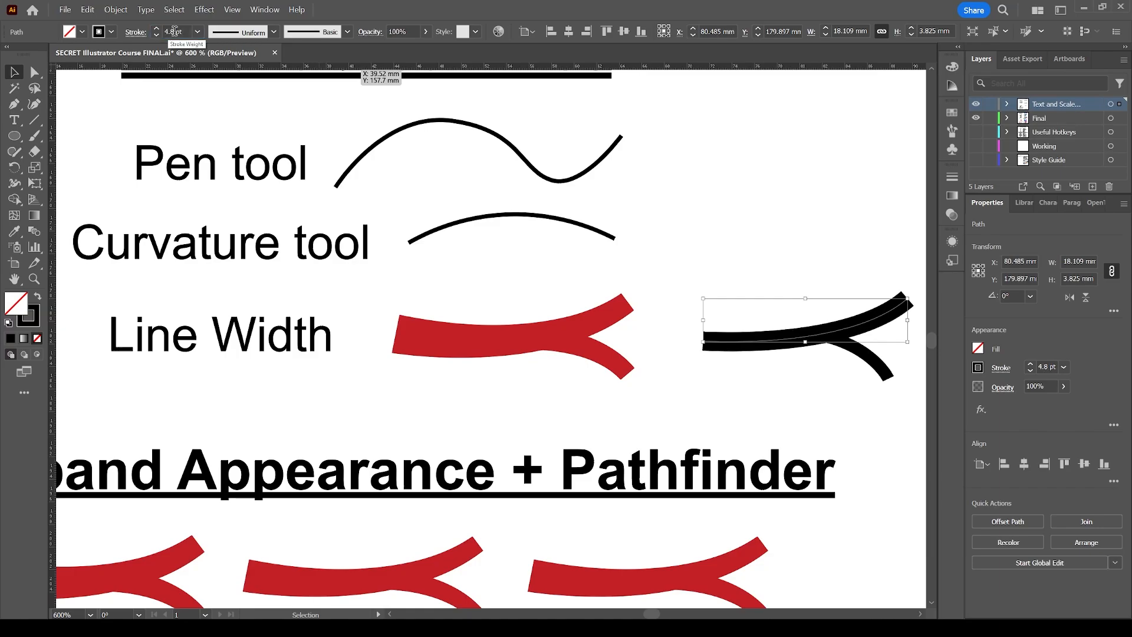
Taper the main curve with the Width tool, making its left end thin and its right end wide.
click(735, 255)
click(756, 346)
key(shift+w)
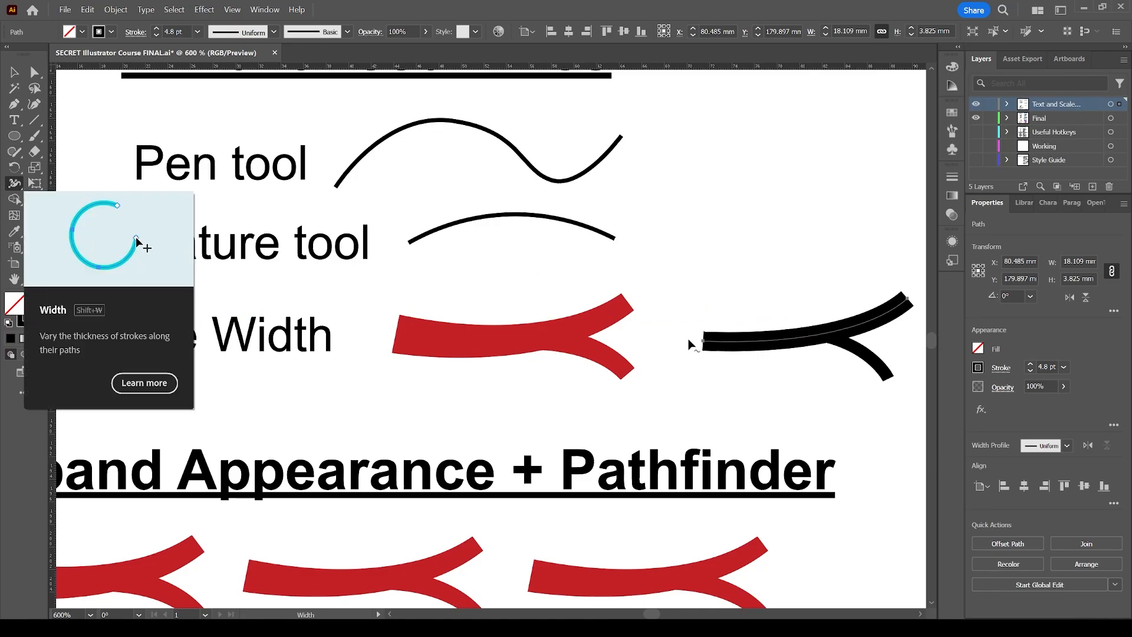
scroll(734, 292, right, 4)
key(z)
drag(597, 421, 879, 240)
key(shift+w)
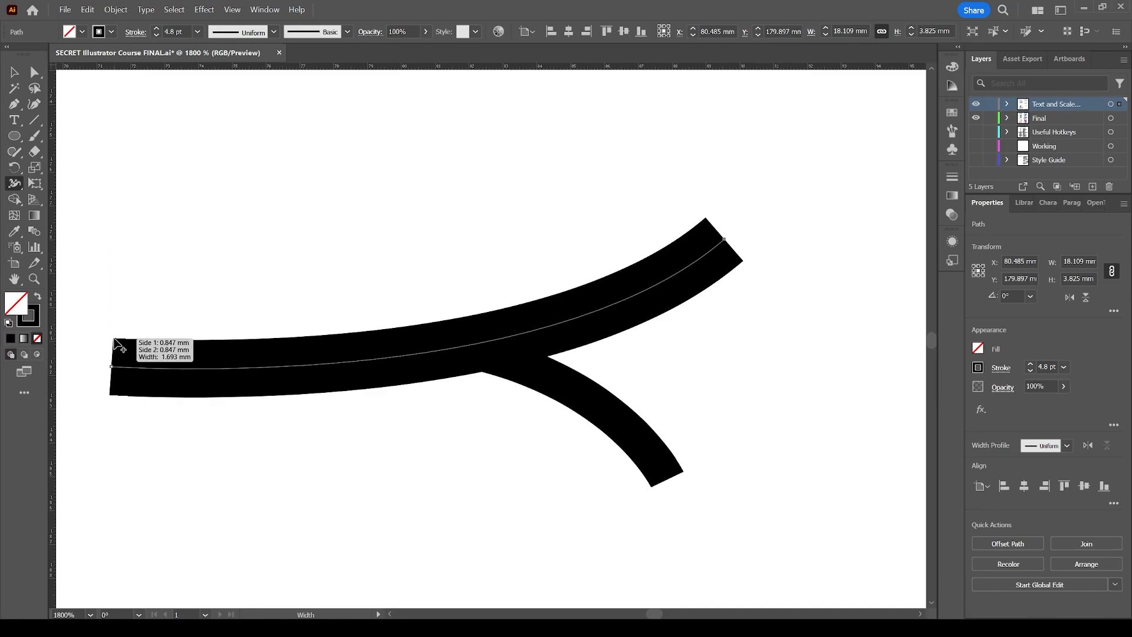
drag(114, 340, 112, 364)
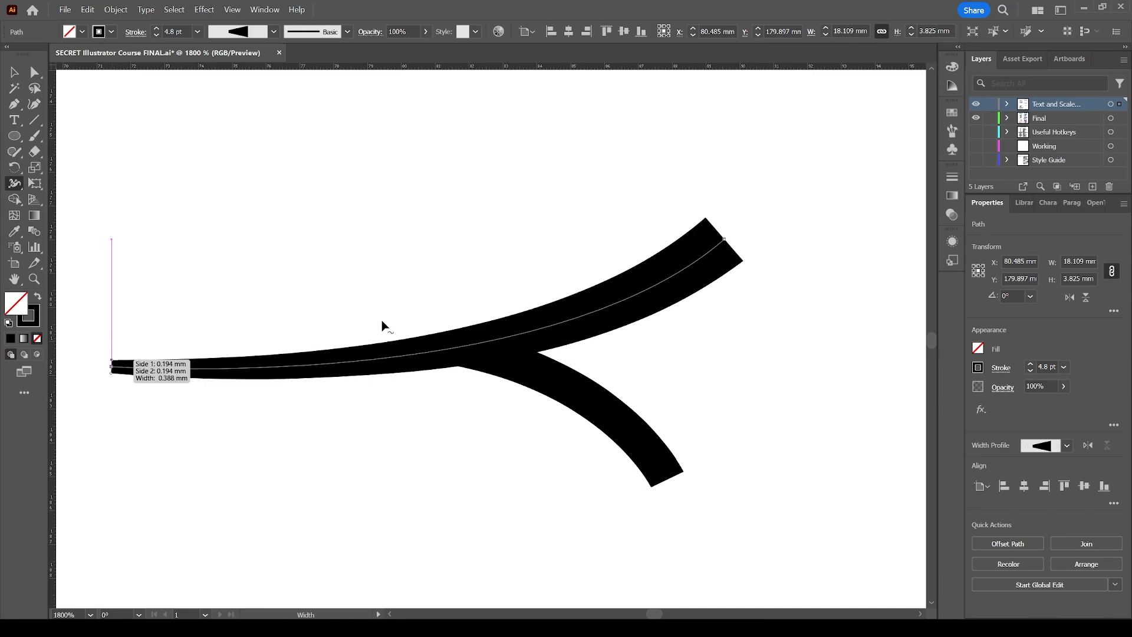
drag(706, 221, 673, 206)
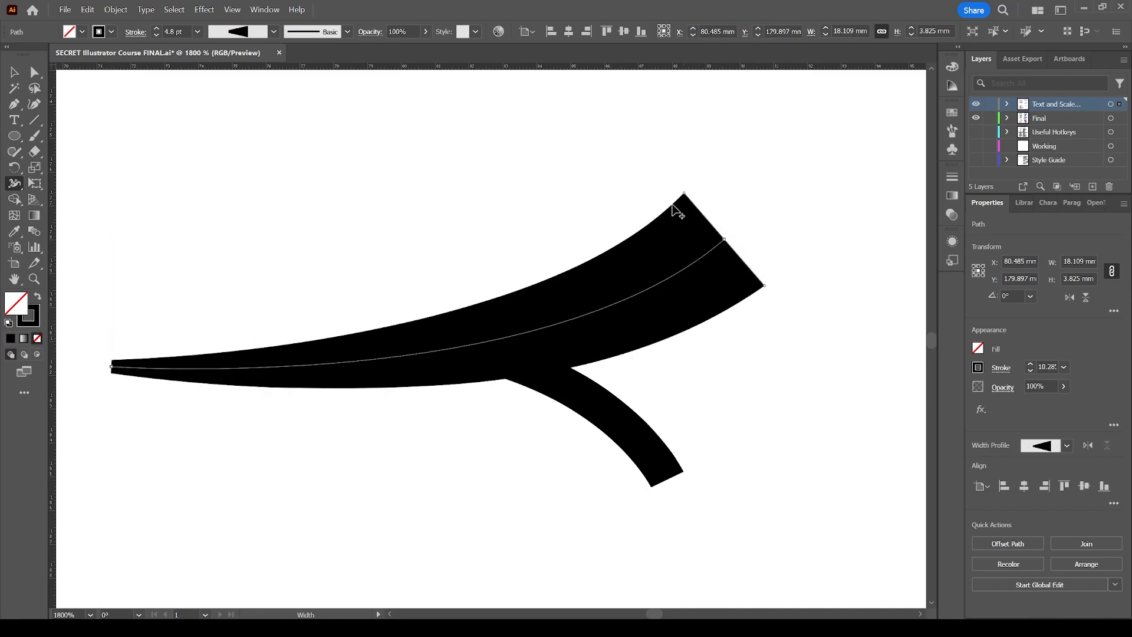
drag(416, 360, 429, 463)
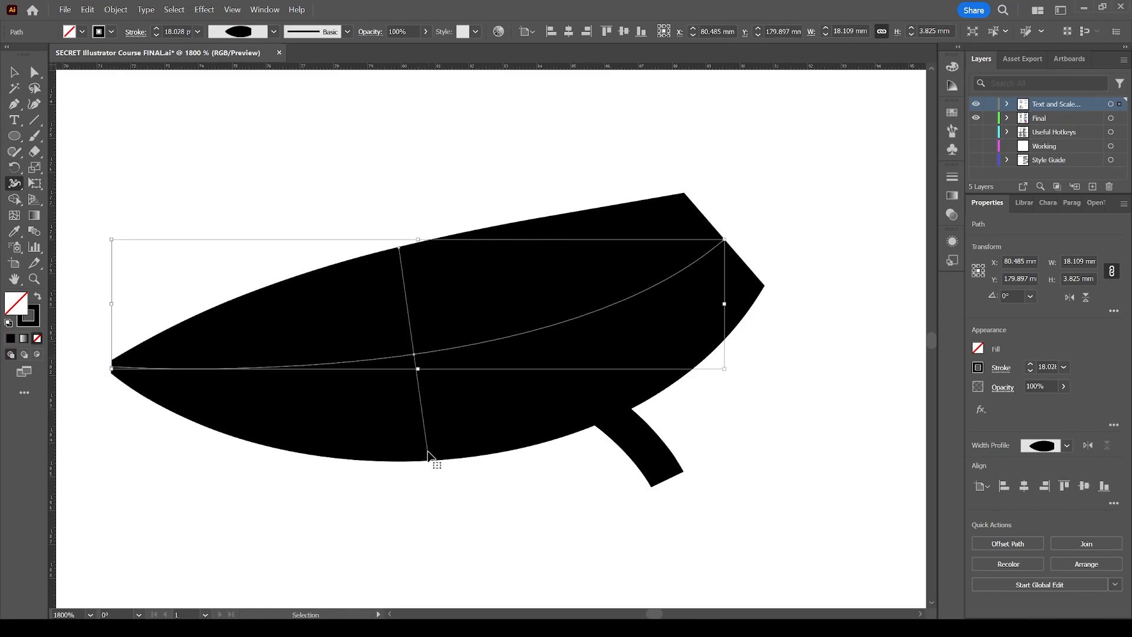
key(ctrl+z)
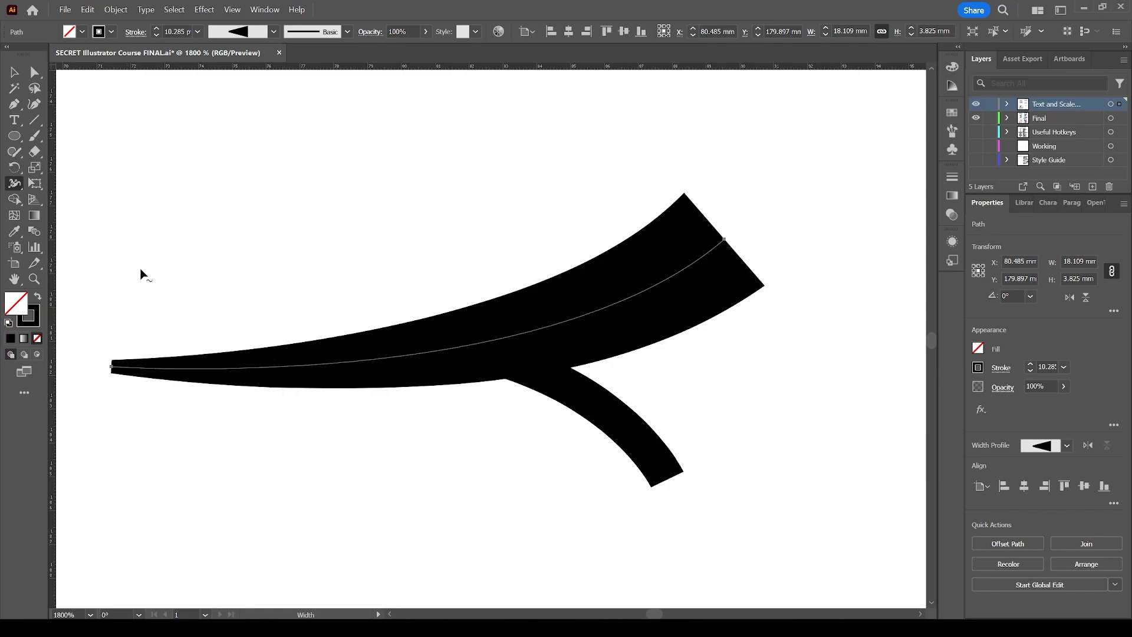
Give the main curve's stroke a round cap.
click(133, 33)
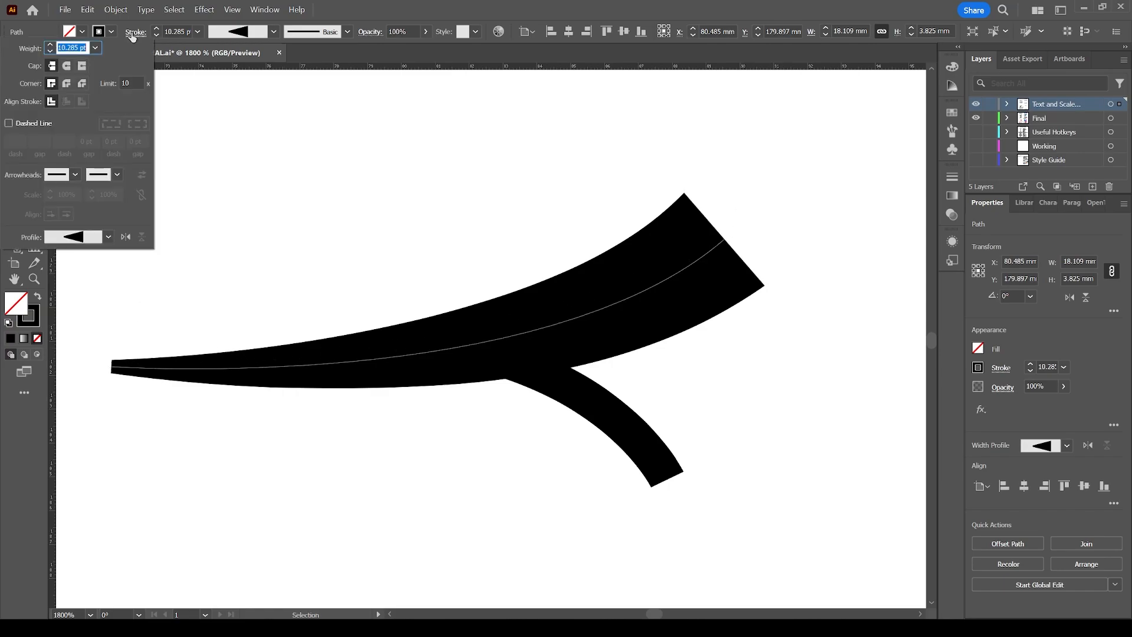
click(67, 66)
click(380, 203)
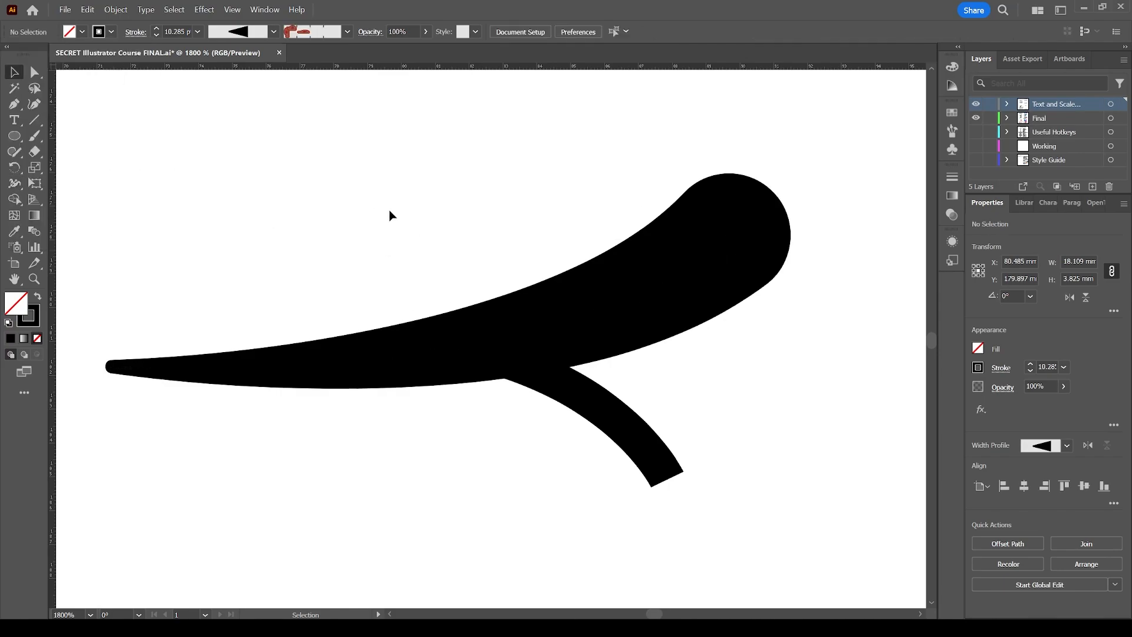
click(594, 313)
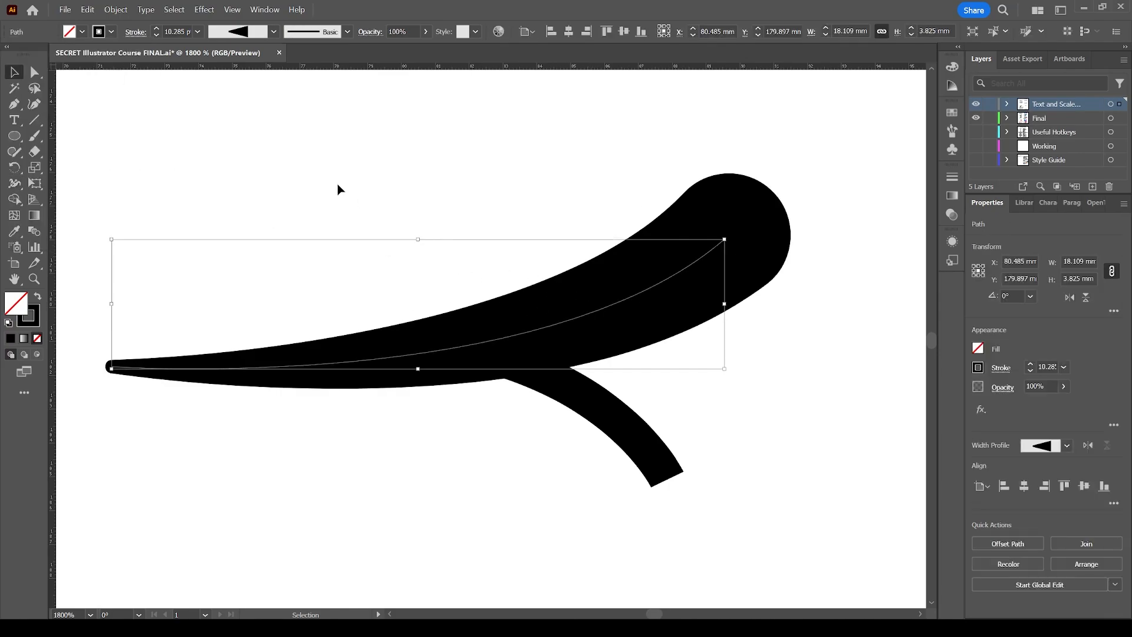
click(131, 35)
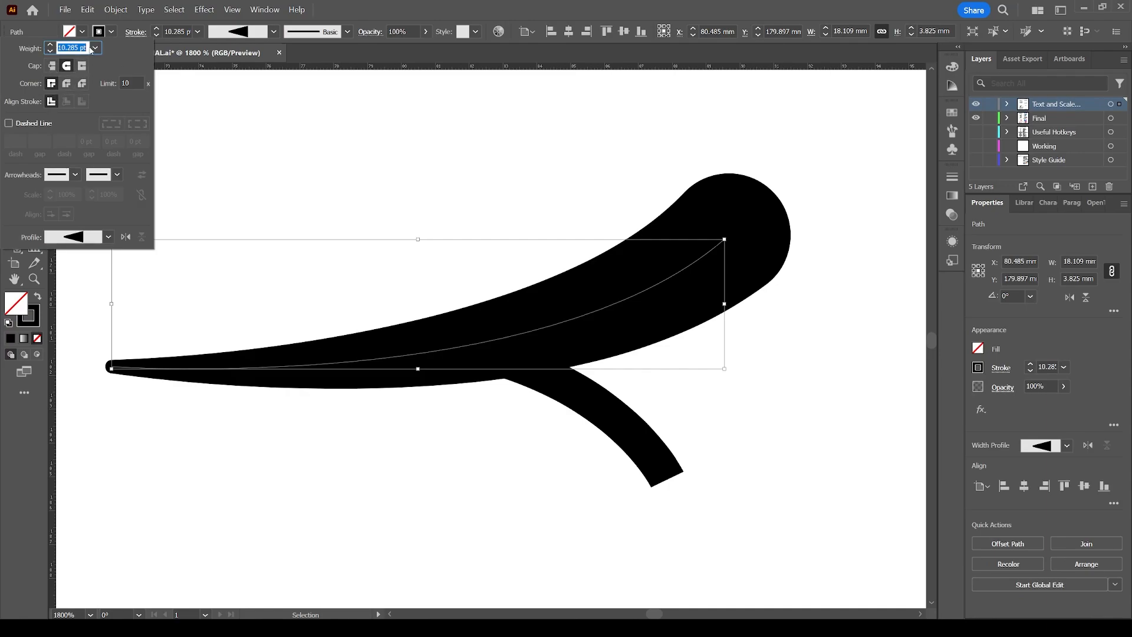
click(536, 455)
Use the Width tool on the branch to widen its lower end and adjust the width at its junction.
click(604, 420)
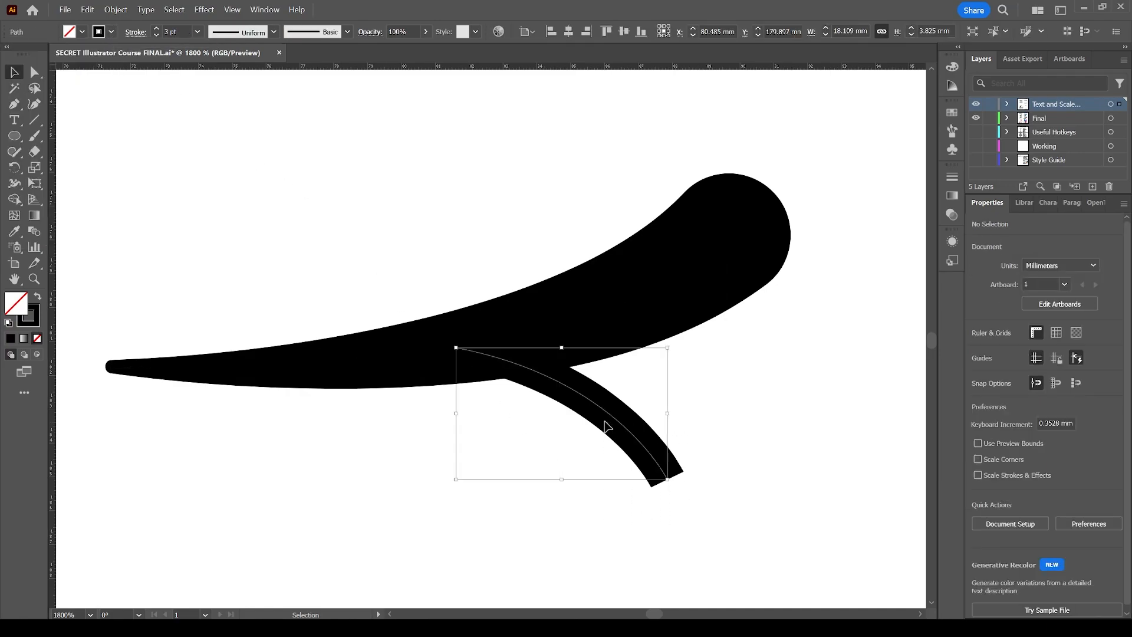
key(shift+w)
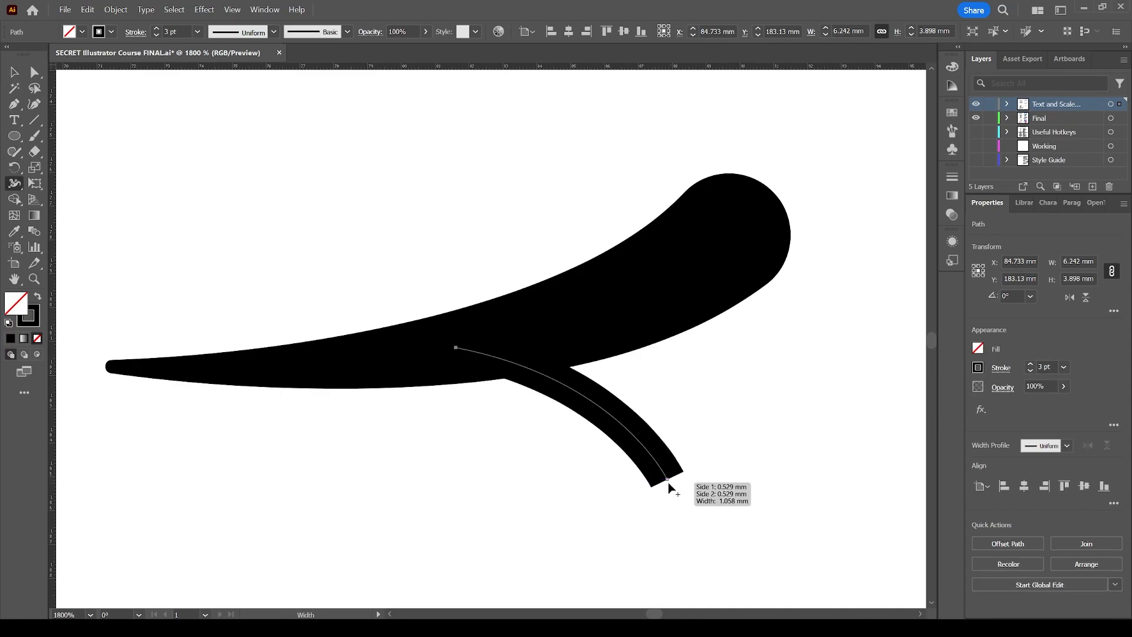
drag(651, 488, 621, 517)
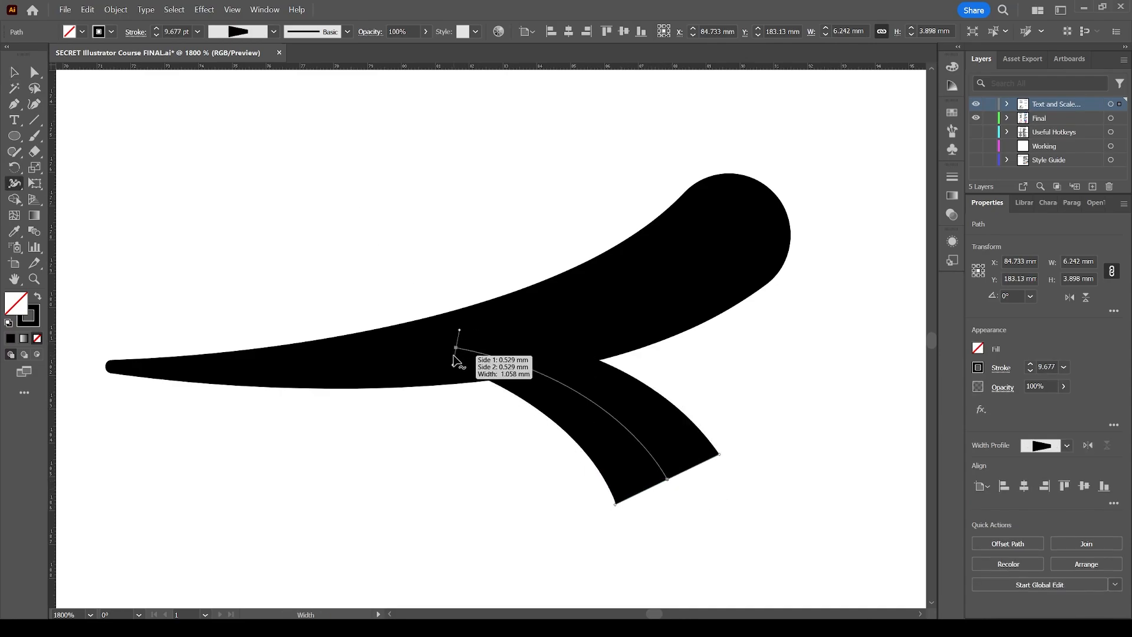
key(ctrl+y)
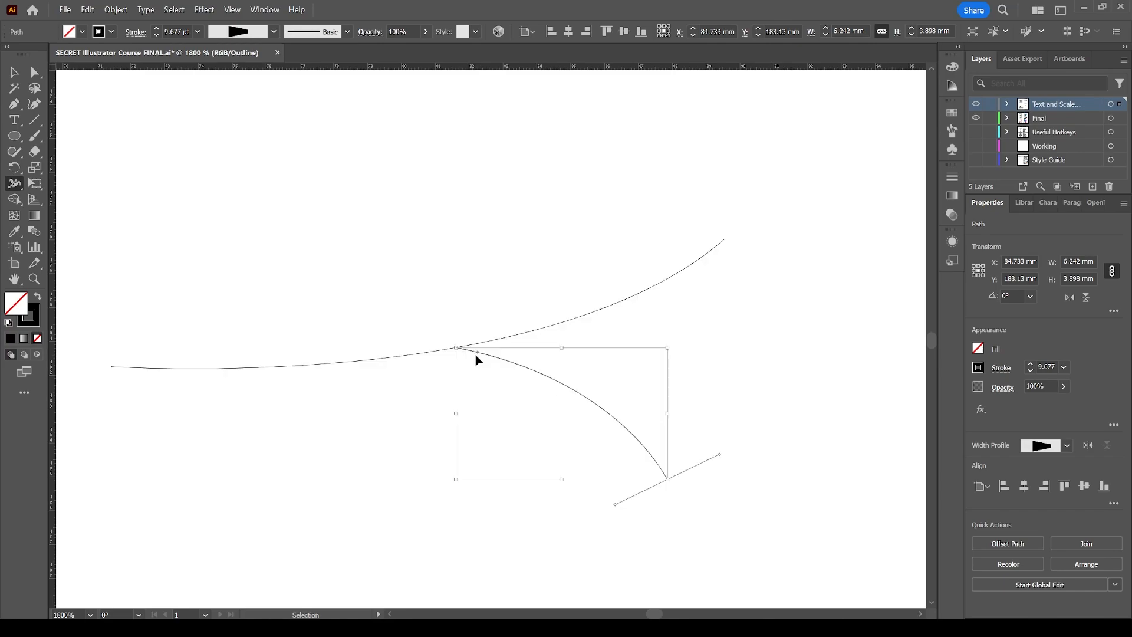
drag(455, 349, 462, 328)
key(ctrl+y)
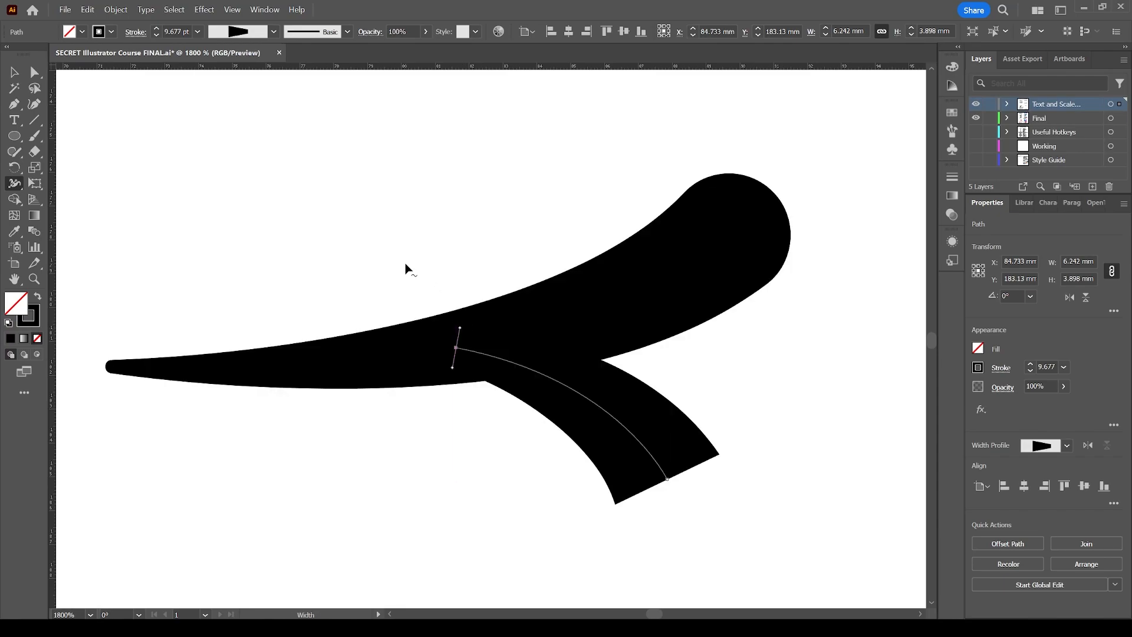
Zoom out to examine the finished branching stroke beside the Line Width example.
scroll(406, 268, left, 4)
key(v)
click(460, 264)
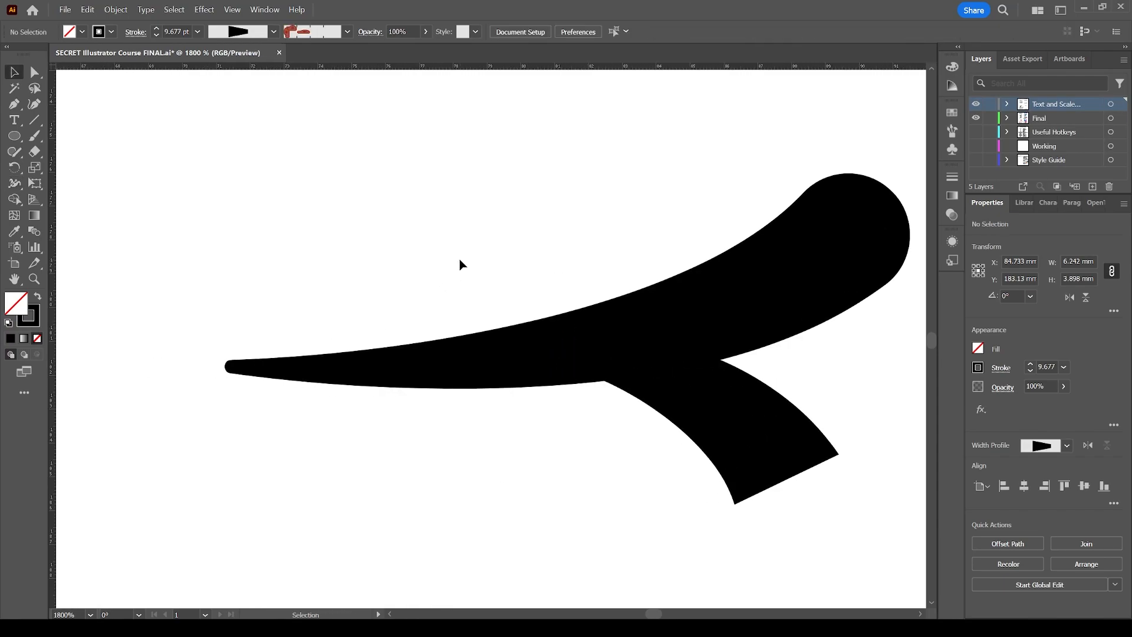
key(z)
alt+click(388, 387)
alt+click(369, 368)
alt+click(420, 336)
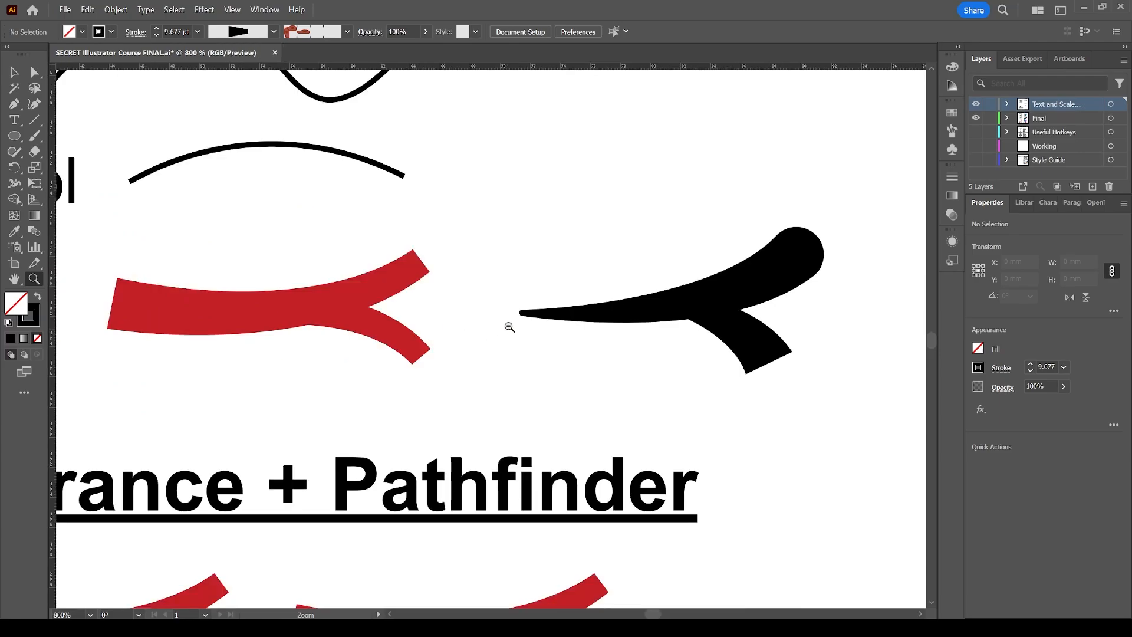
alt+click(509, 326)
alt+click(441, 322)
key(v)
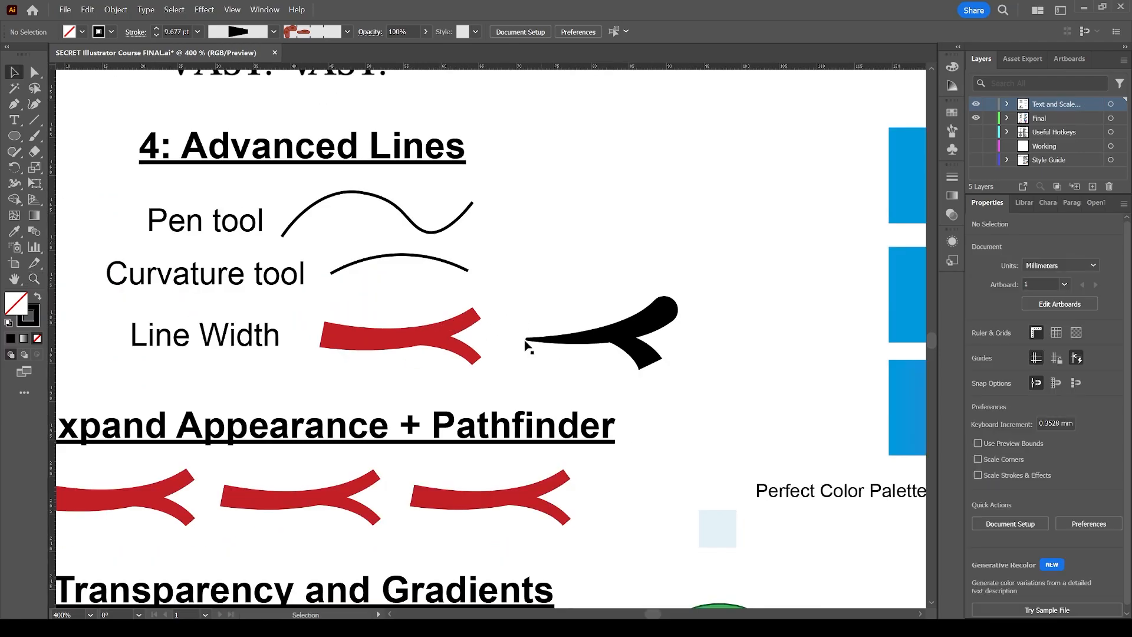